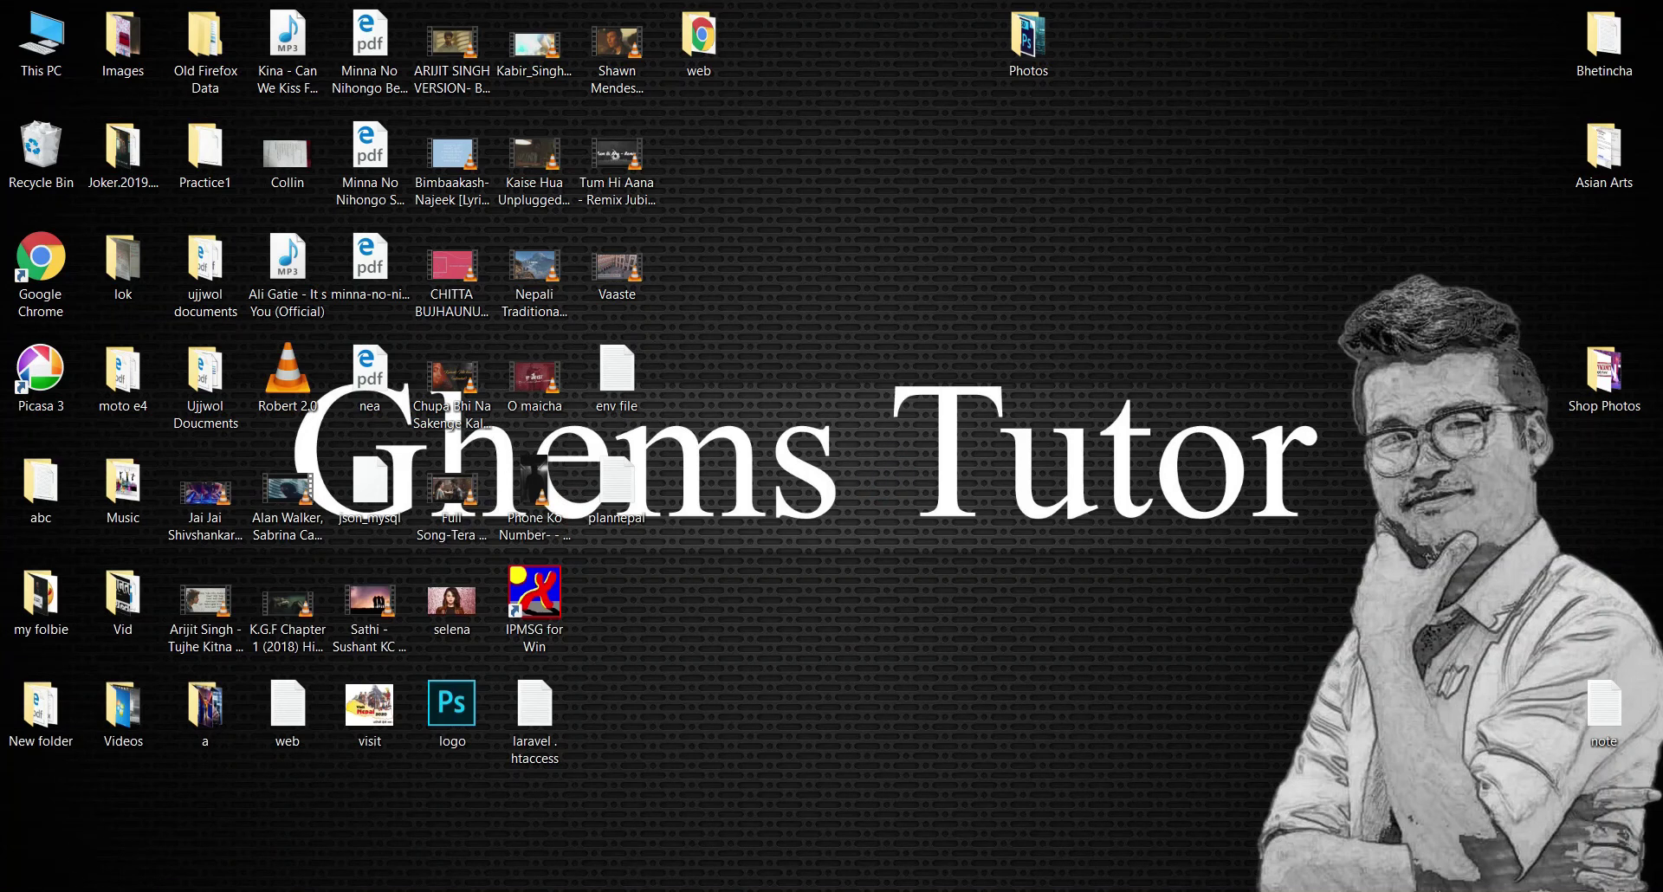
# Launch the Excel desktop app from the Windows search
pyautogui.press('super')
pyautogui.write('excel')
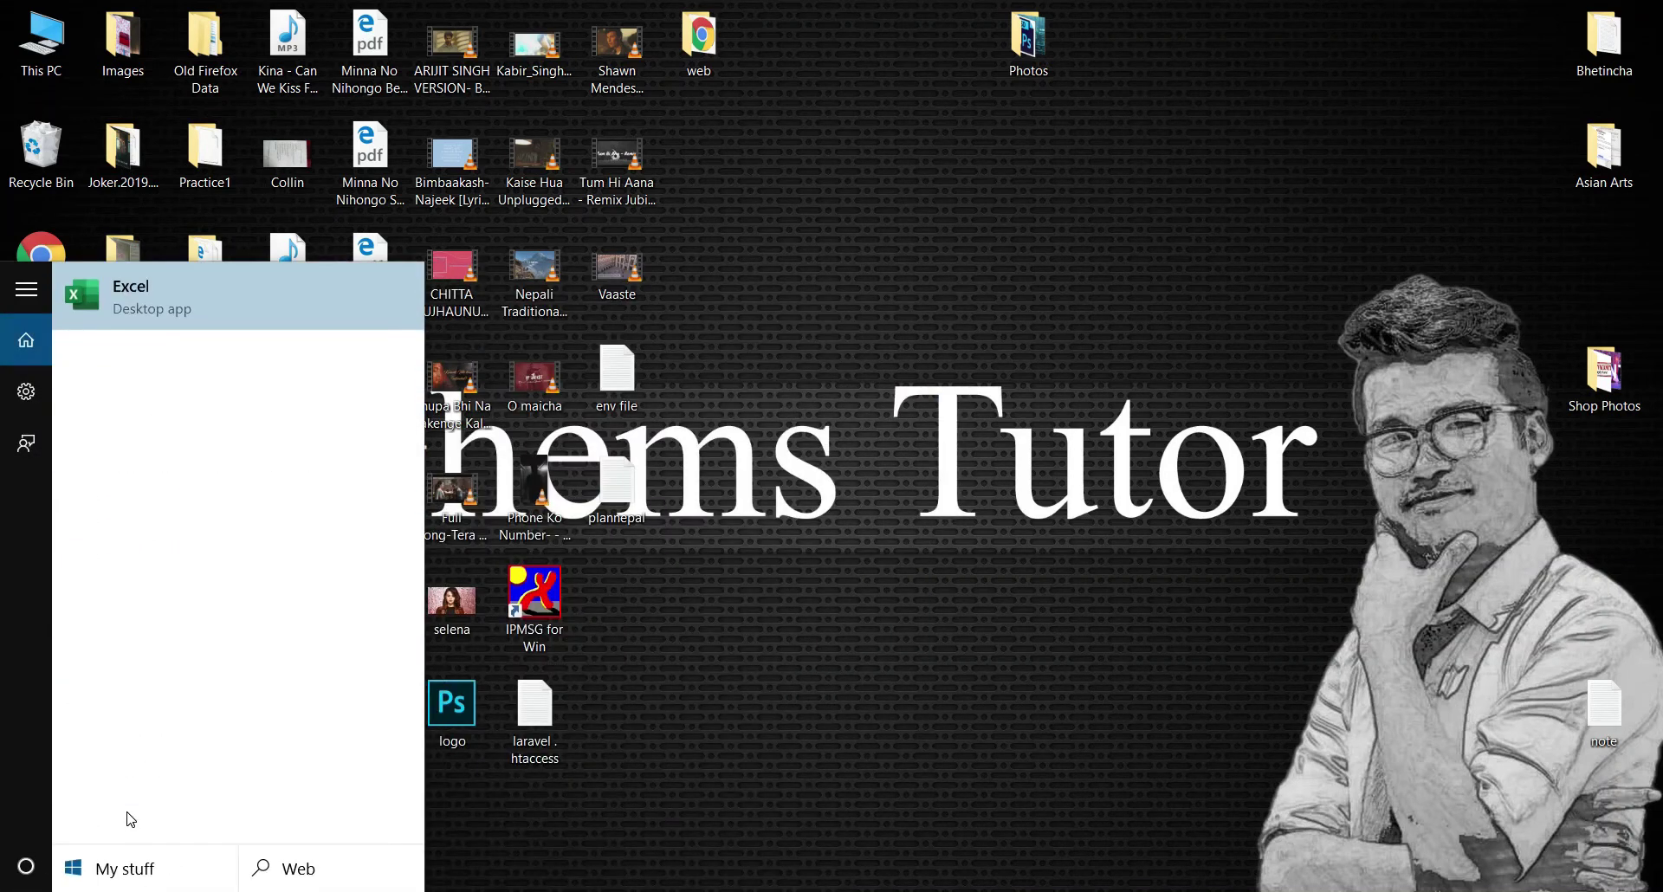
pyautogui.click(220, 300)
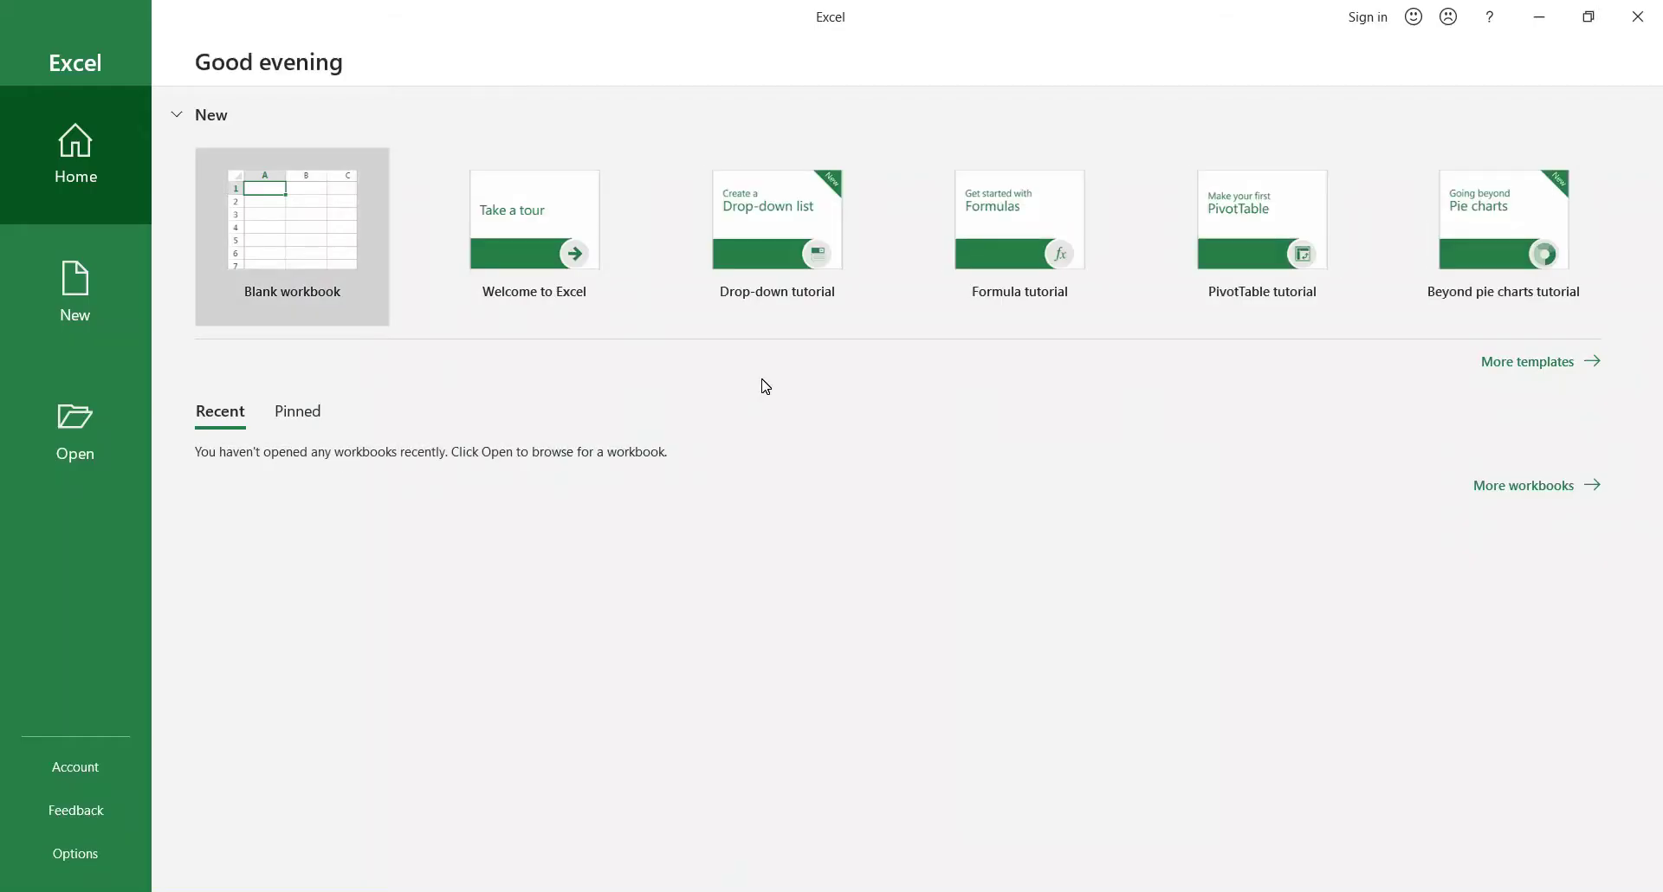
# Create a blank workbook and zoom the sheet in to about 216%
pyautogui.click(309, 222)
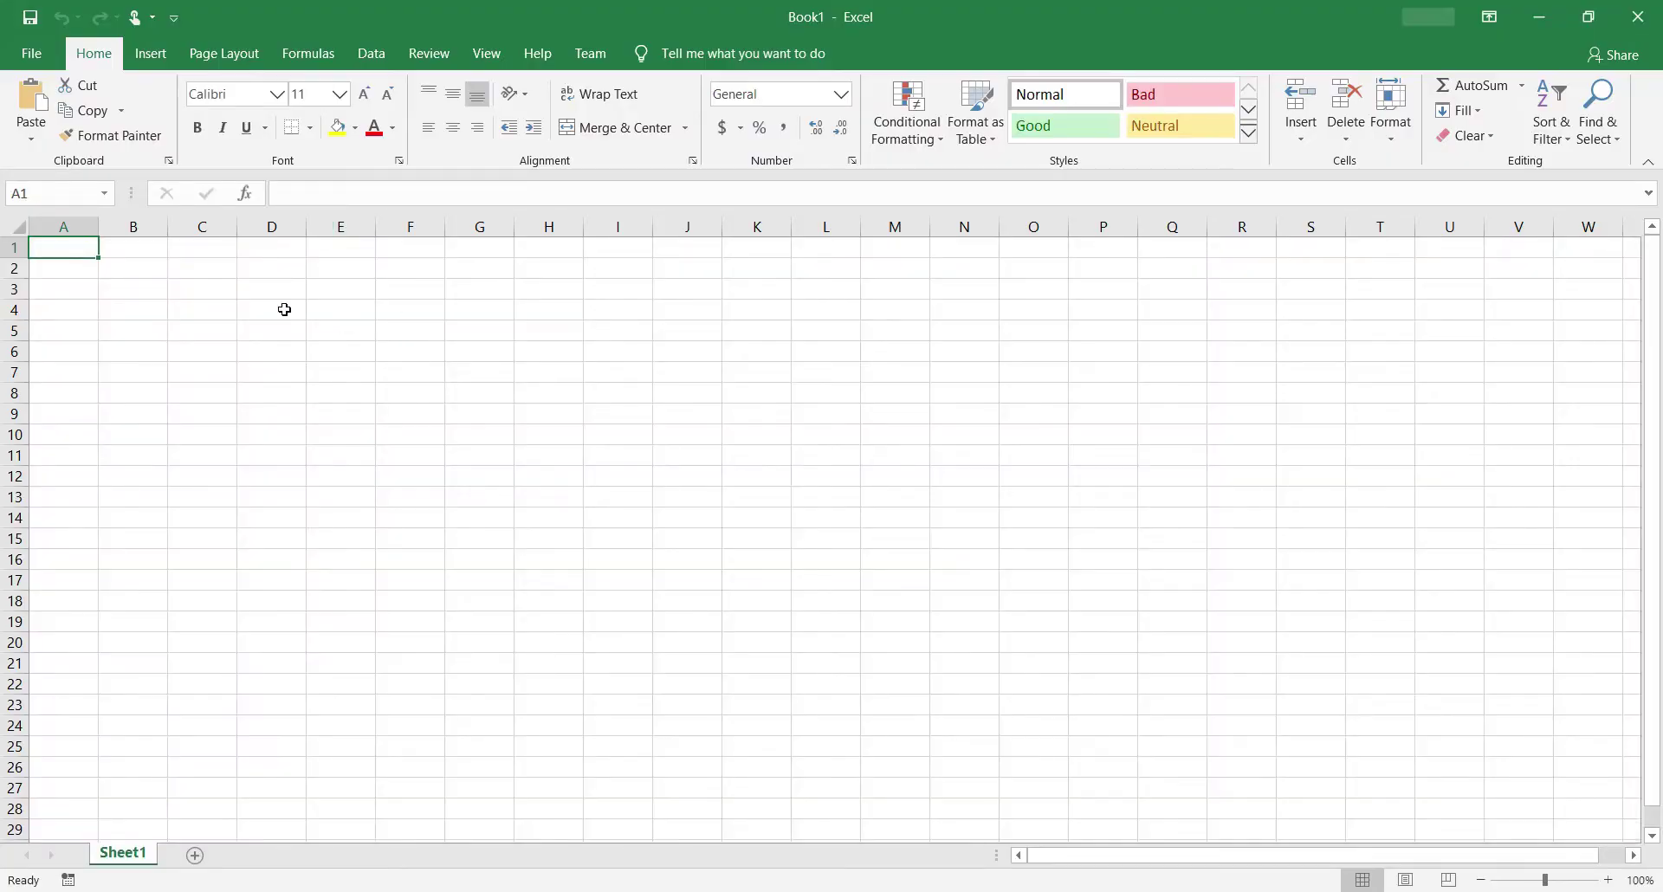
pyautogui.keyDown('ctrl'); pyautogui.scroll(3, 284, 309); pyautogui.keyUp('ctrl')
pyautogui.press('alt')
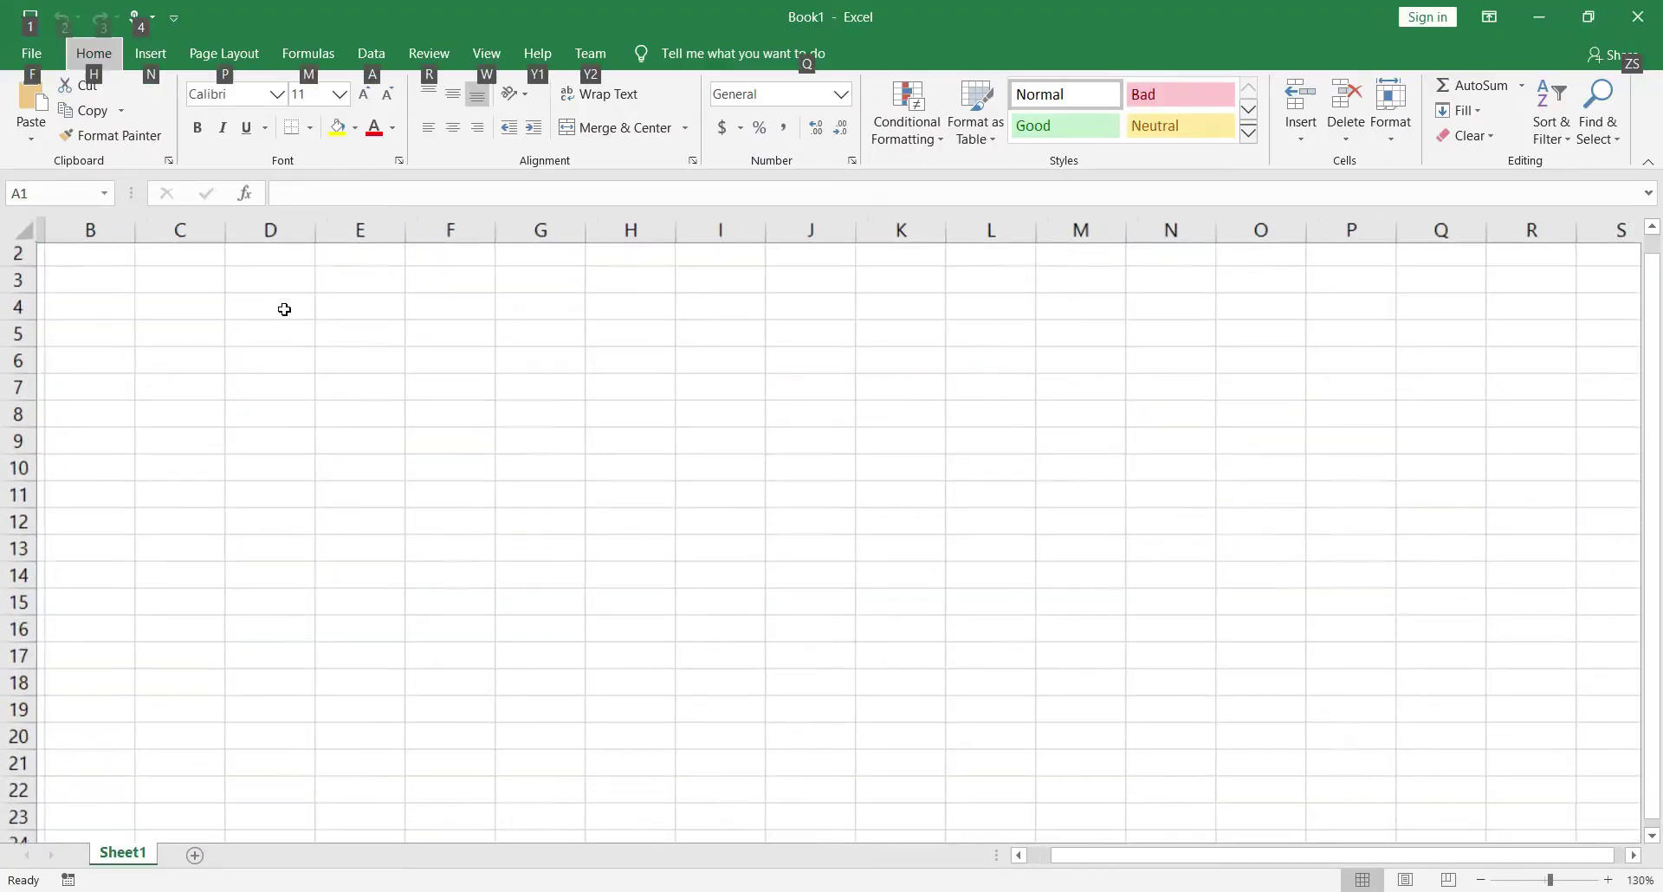
pyautogui.keyDown('ctrl'); pyautogui.scroll(5, 285, 309); pyautogui.keyUp('ctrl')
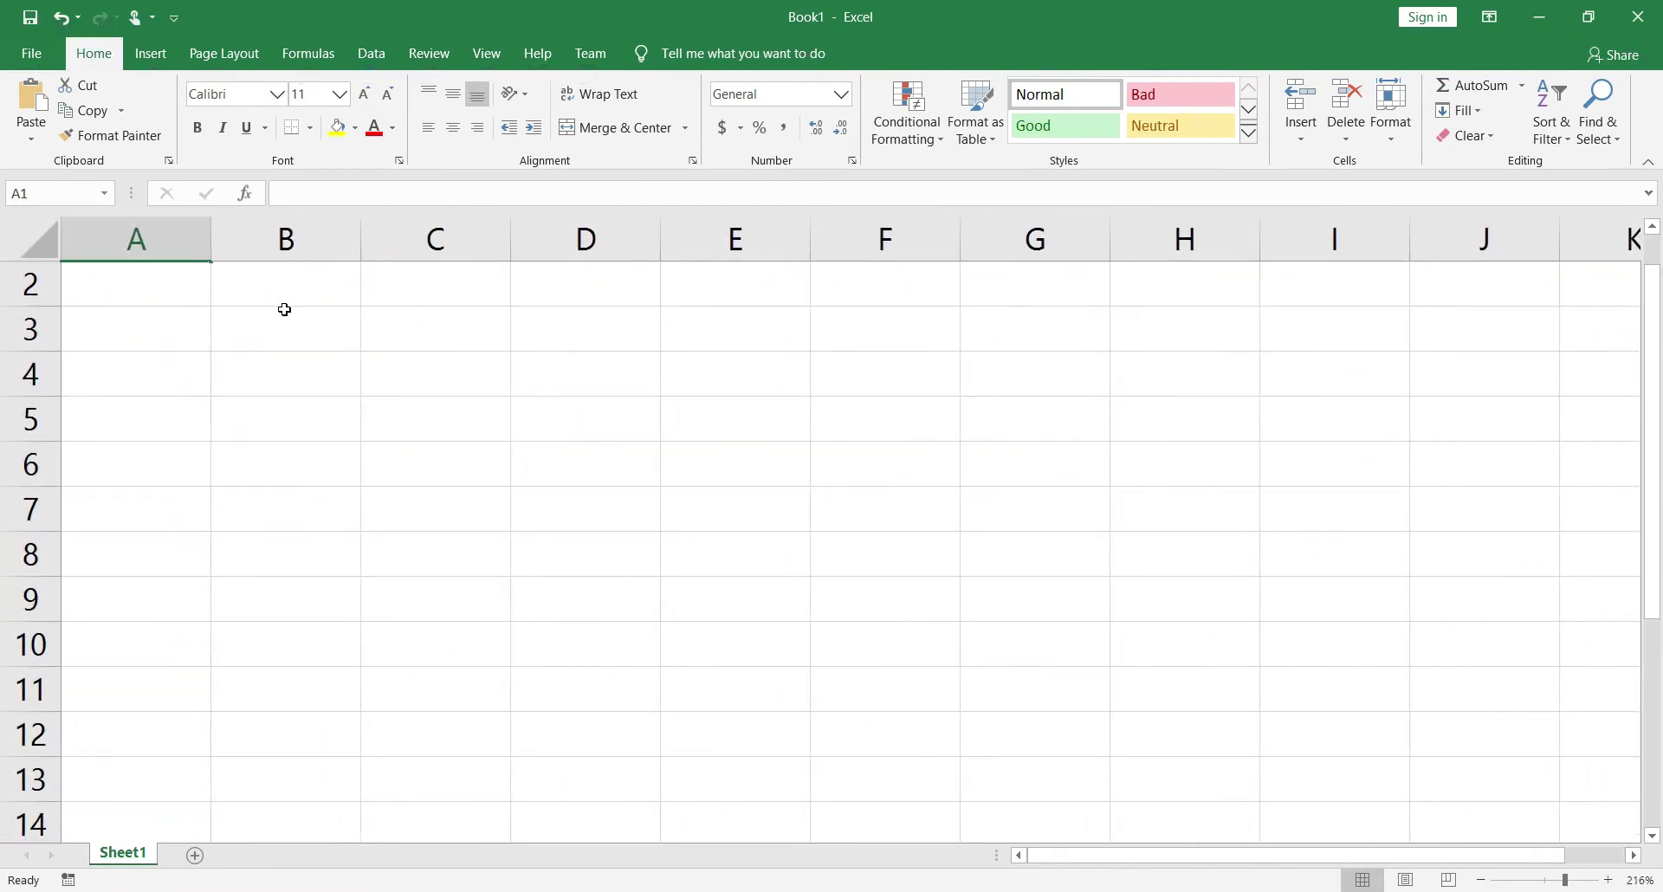
pyautogui.scroll(1, 187, 311)
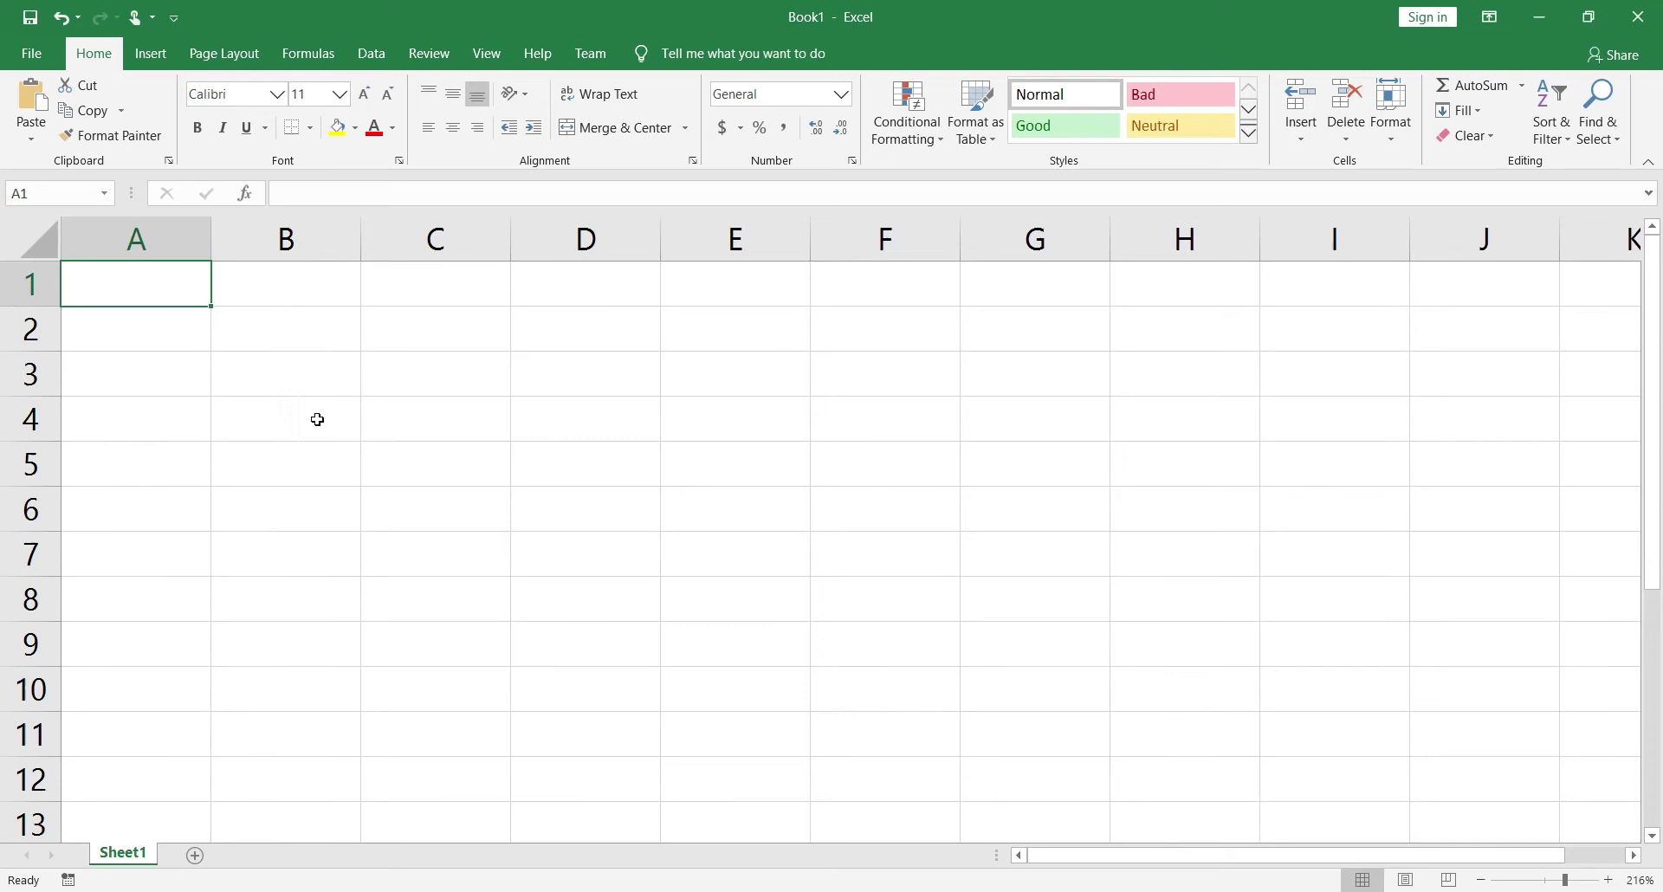
# Enter the headings Roll No, Name and English in A1:C1
pyautogui.doubleClick(172, 297)
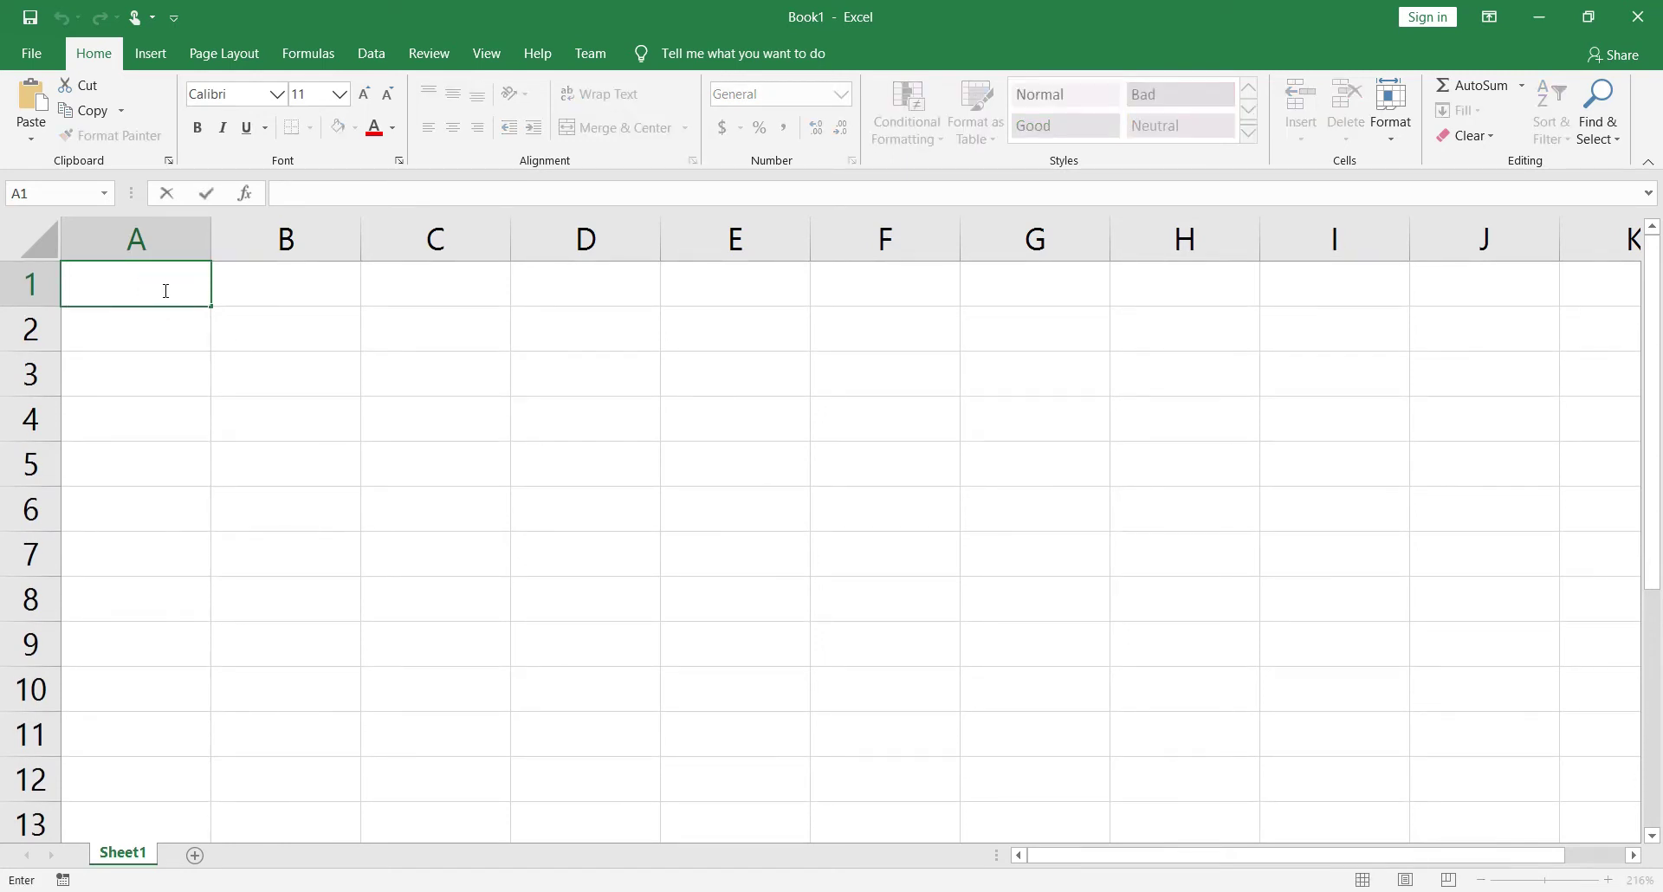
pyautogui.write('Roll ')
pyautogui.write('No')
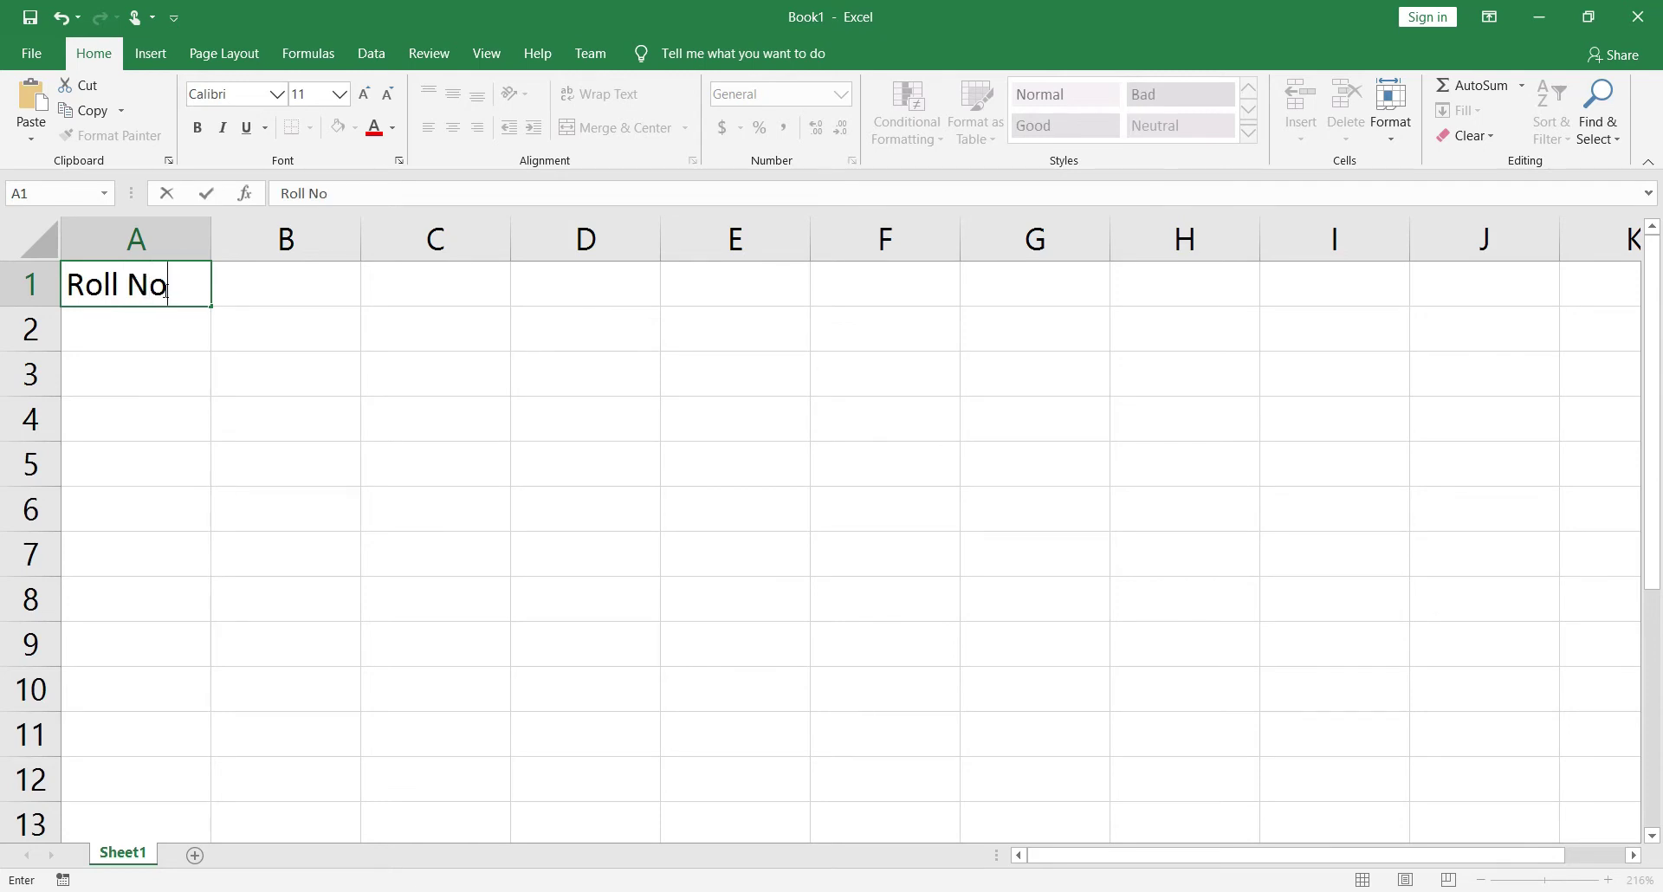
pyautogui.press('Tab')
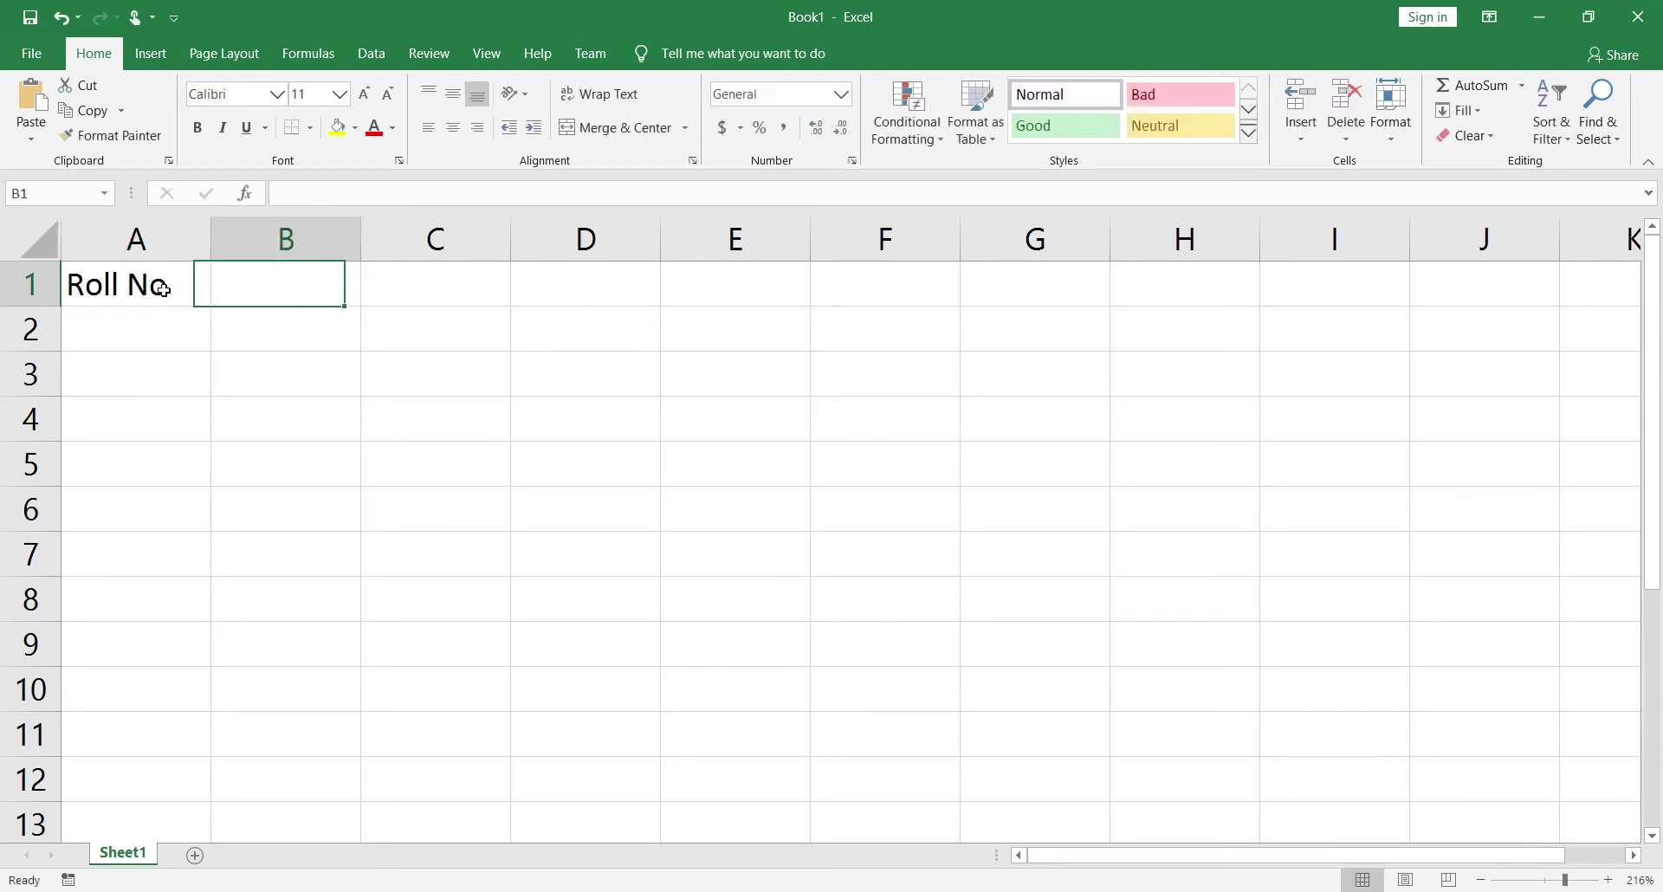
pyautogui.doubleClick(283, 276)
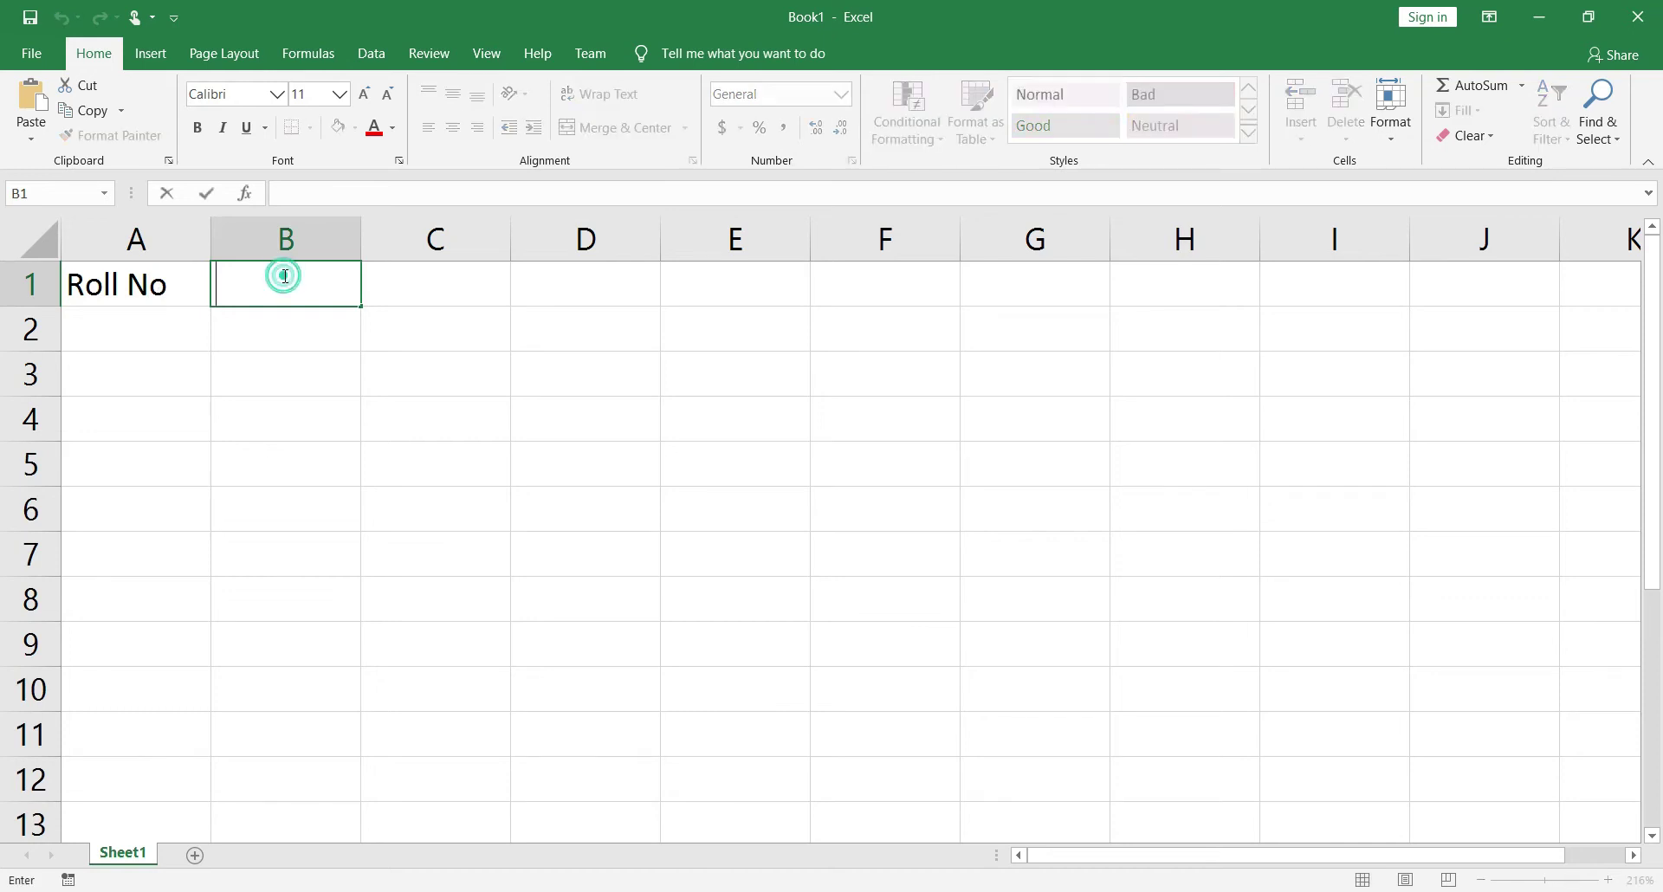
pyautogui.write('Name')
pyautogui.press('Tab')
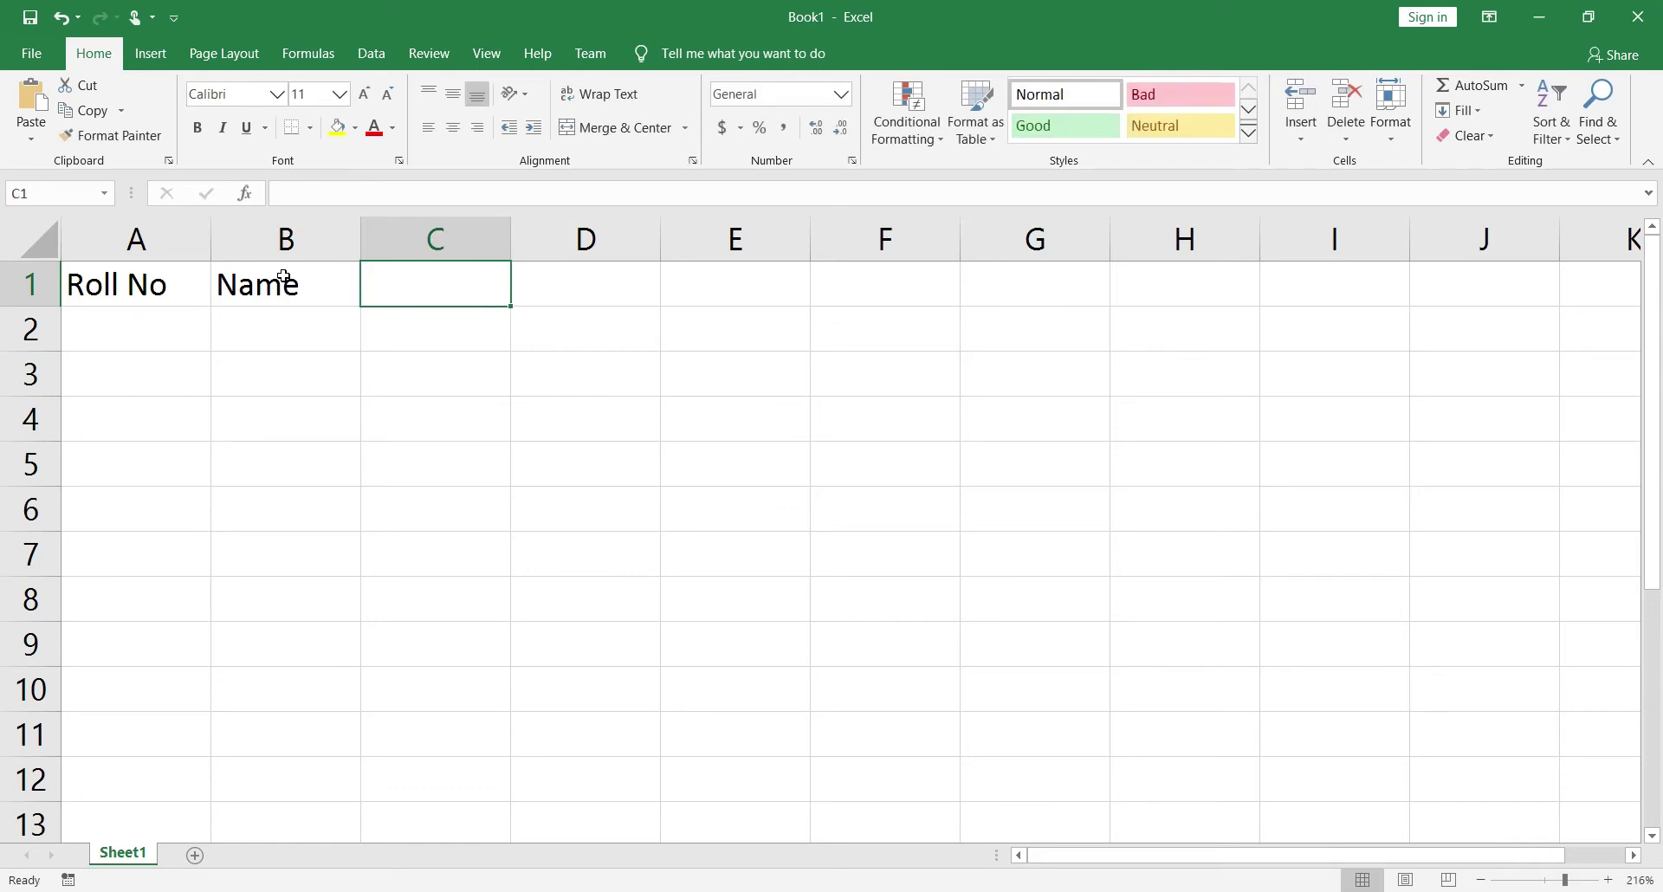
pyautogui.doubleClick(393, 292)
pyautogui.write('English')
pyautogui.press('Tab')
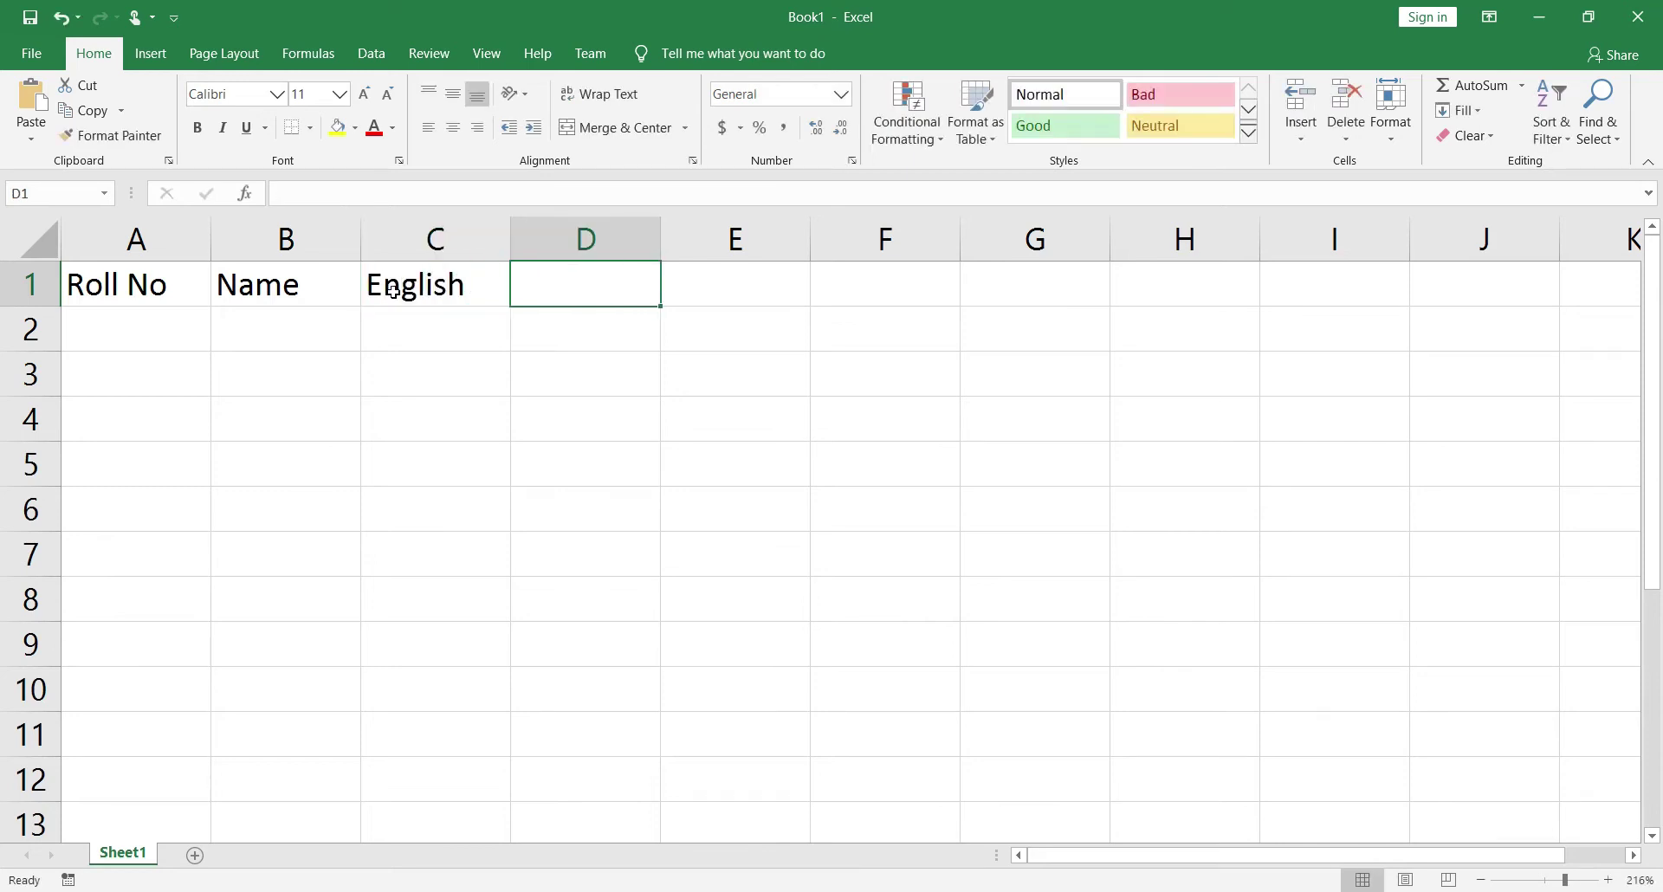
# Enter the headings Maths, Physics, Chemistry and Biology in D1:G1
pyautogui.doubleClick(571, 279)
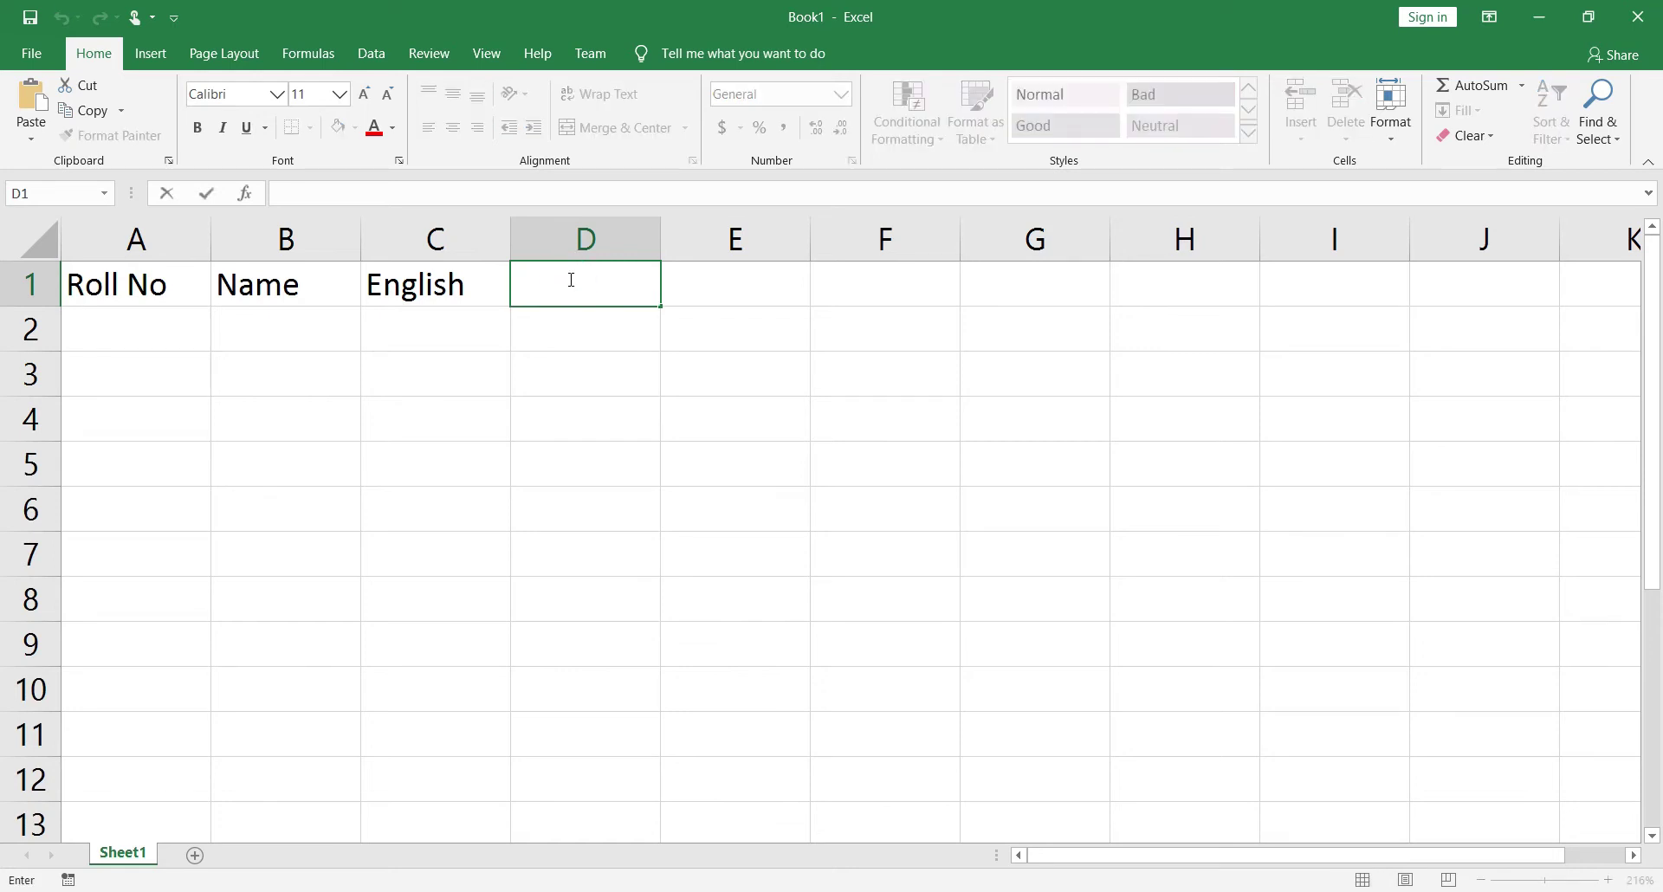
pyautogui.write('Maths')
pyautogui.press('Tab')
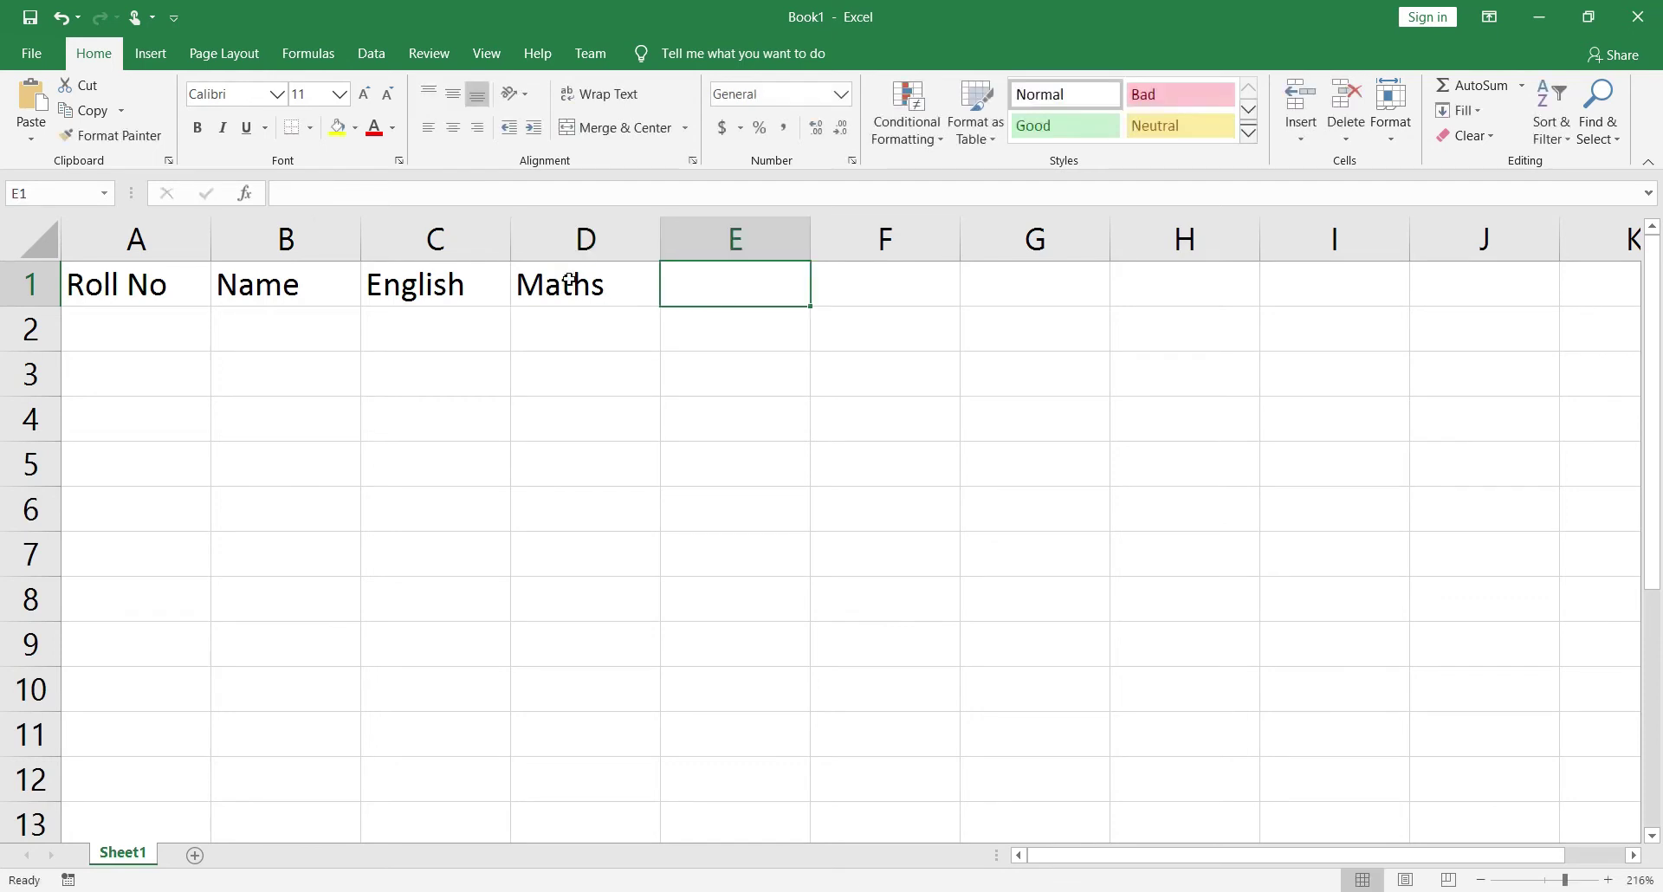
pyautogui.doubleClick(715, 280)
pyautogui.write('Physic')
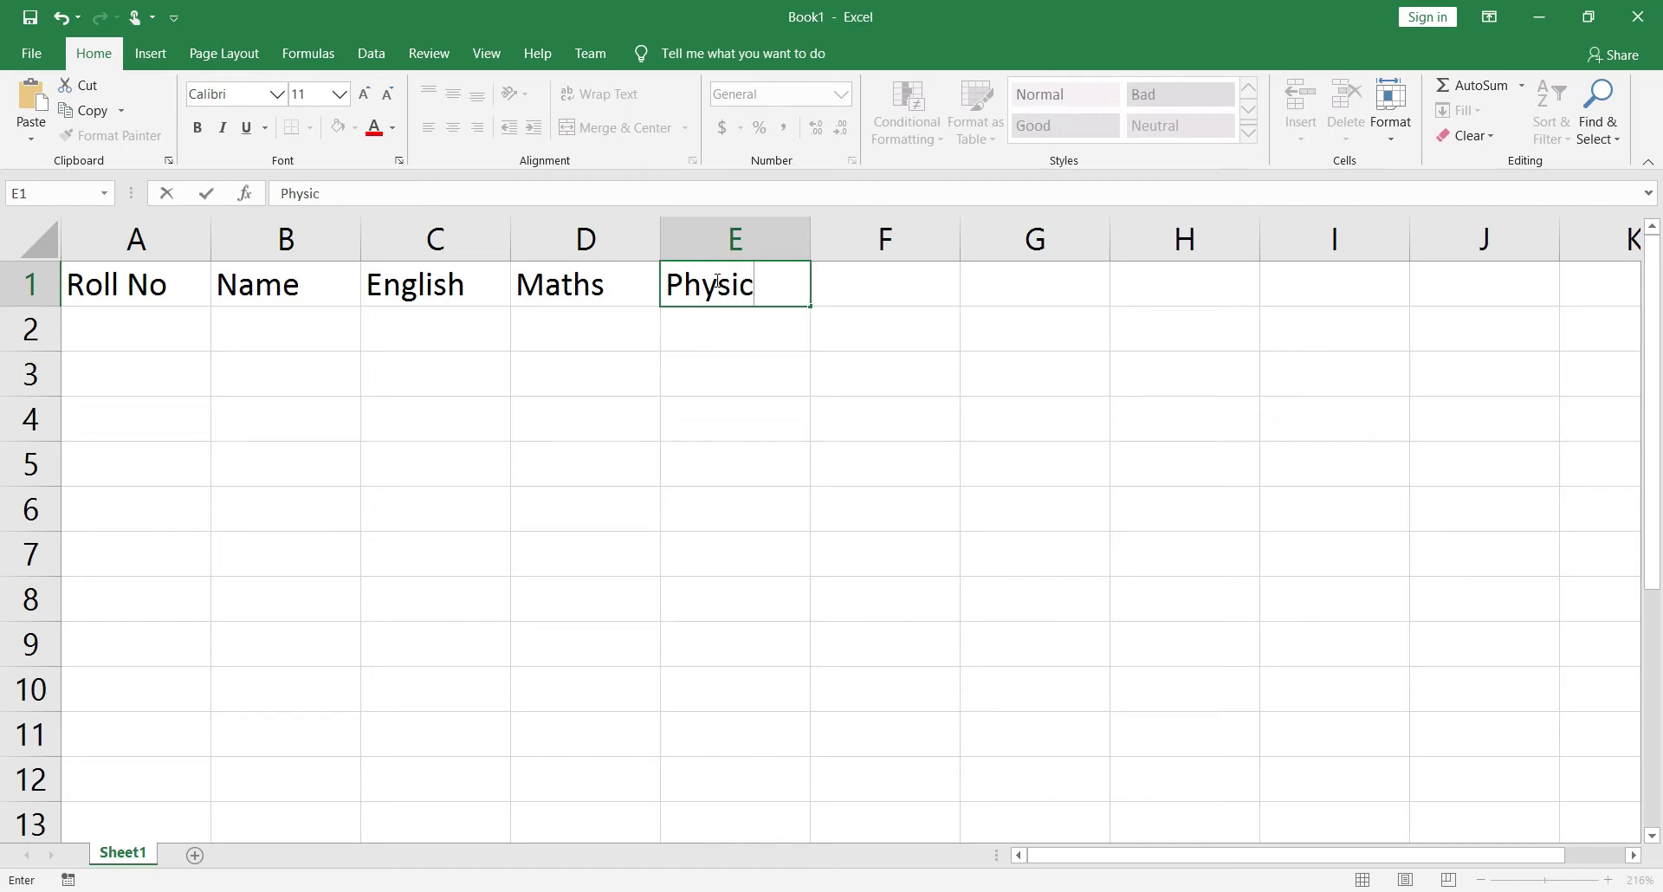
pyautogui.write('s')
pyautogui.press('Tab')
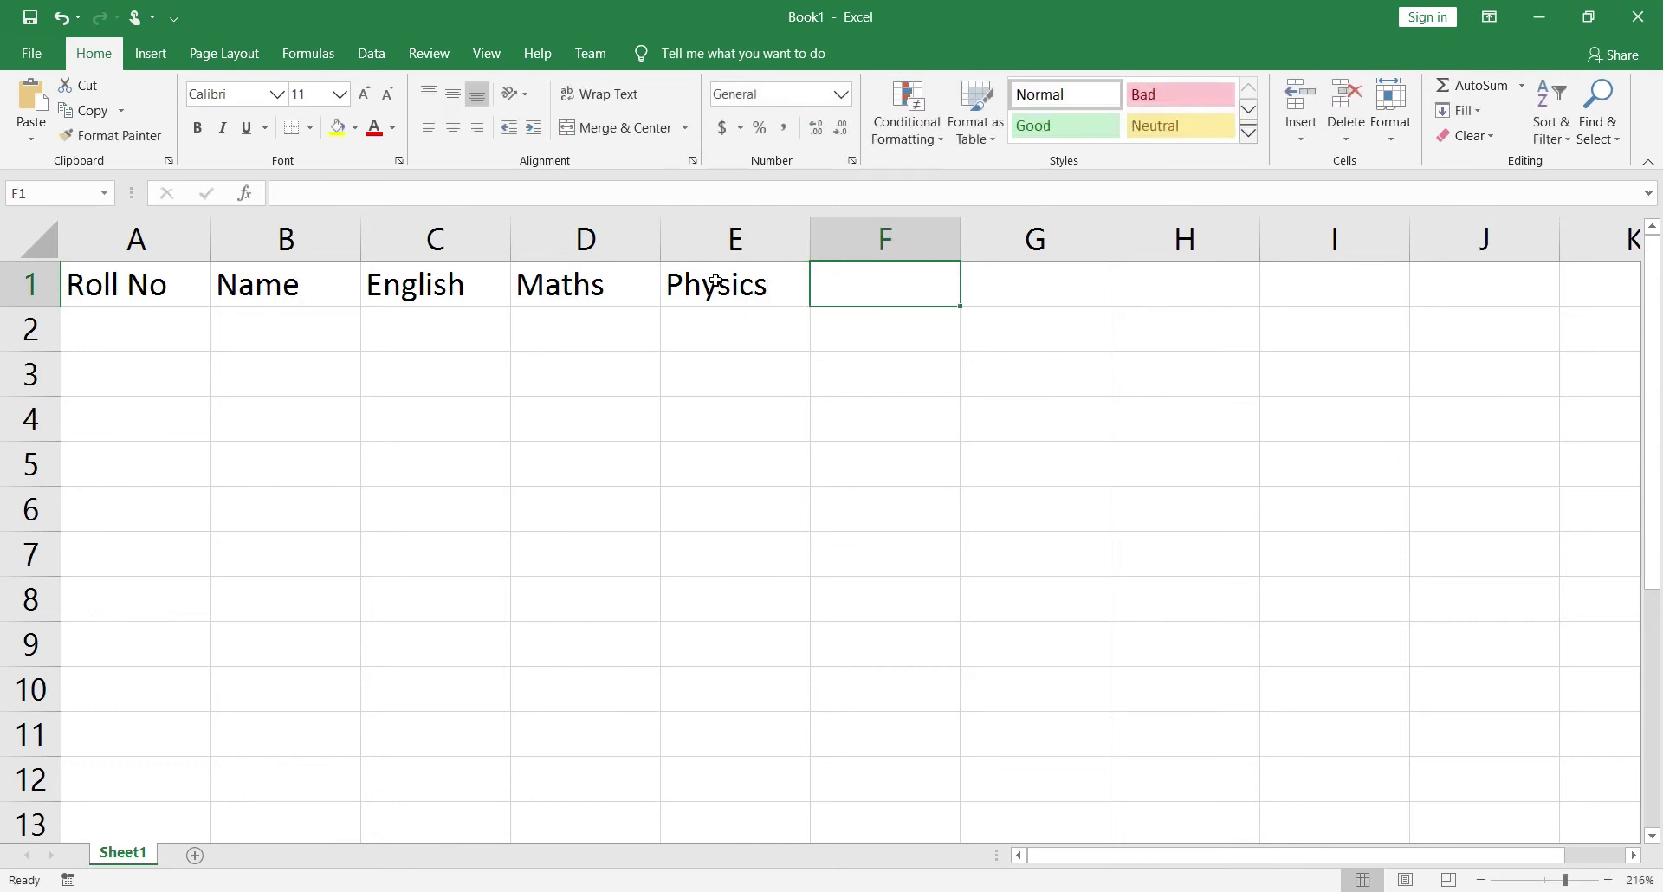
pyautogui.write('Chemistry')
pyautogui.press('Tab')
pyautogui.write('Biology')
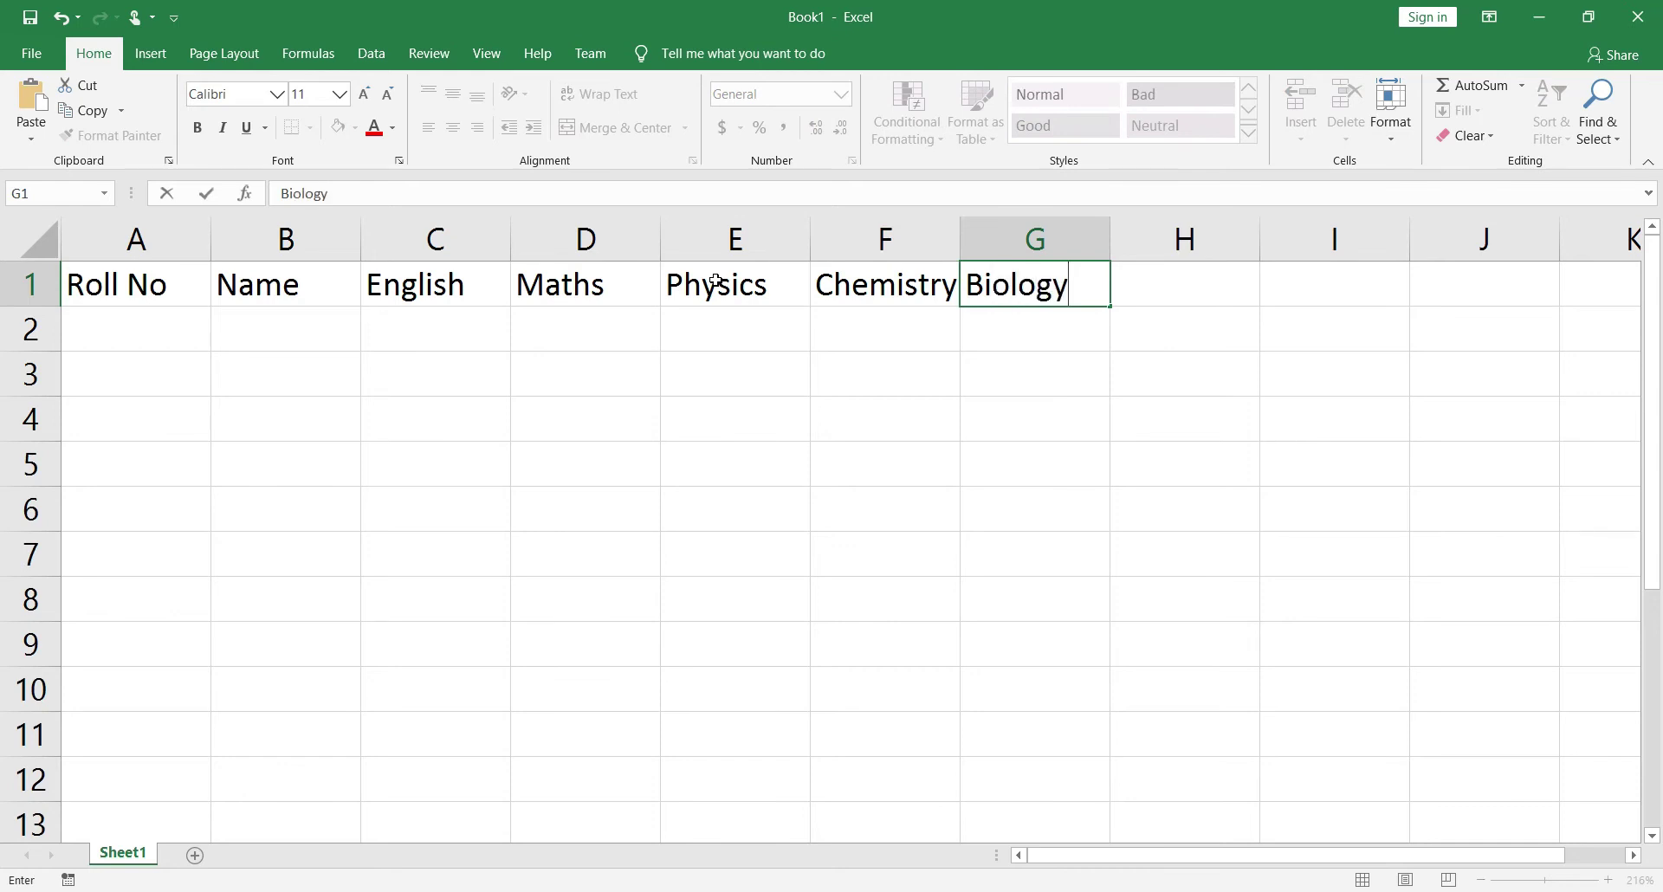
pyautogui.press('Tab')
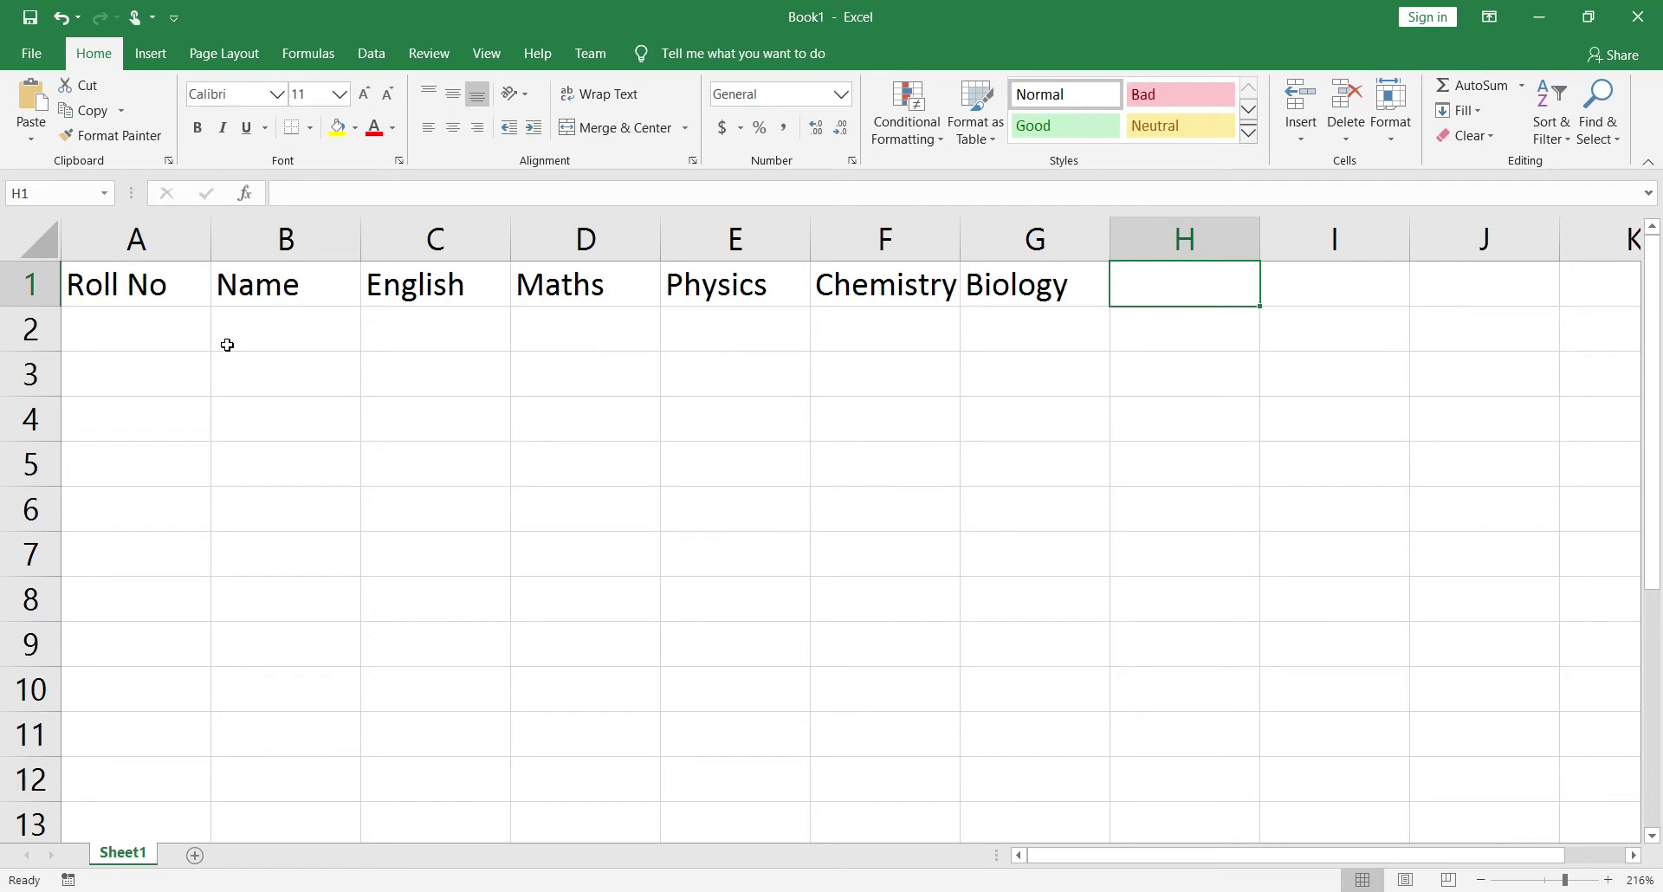
# Enter roll numbers 1 to 5 down A2:A6
pyautogui.doubleClick(176, 333)
pyautogui.write('1')
pyautogui.press('Return')
pyautogui.write('2')
pyautogui.press('Return')
pyautogui.write('3')
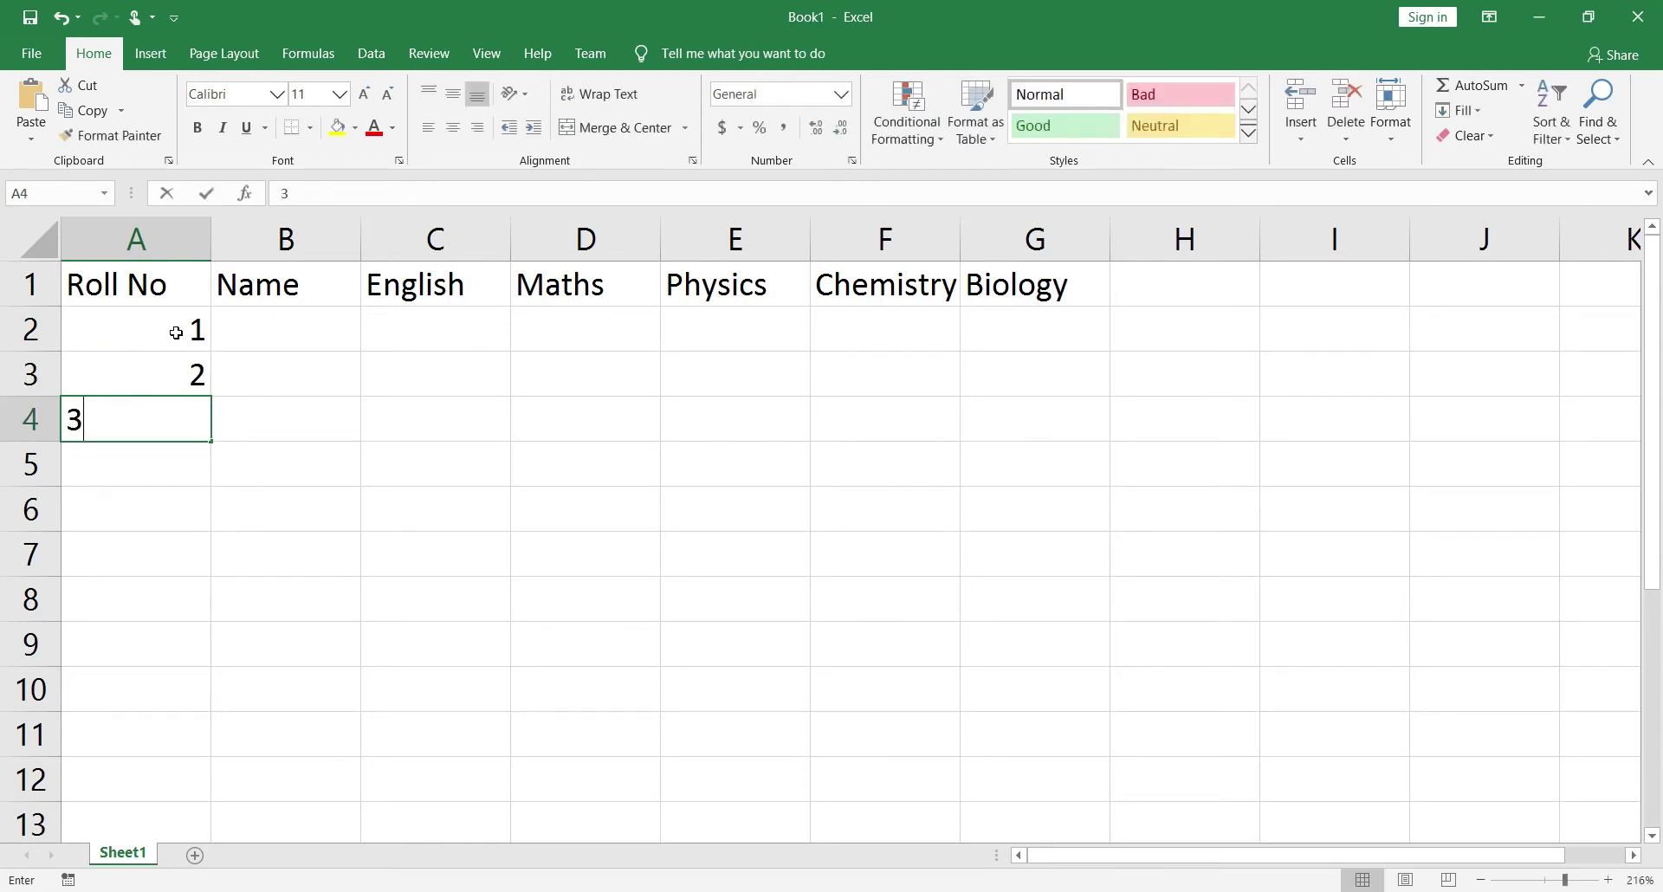
pyautogui.press('Return')
pyautogui.write('4')
pyautogui.press('Return')
pyautogui.write('5')
pyautogui.press('Return')
# Type the first two student names into B2 and B3
pyautogui.press('Up')
pyautogui.press('Up')
pyautogui.press('Up')
pyautogui.press('Up')
pyautogui.press('Up')
pyautogui.press('Right')
pyautogui.press('Right')
pyautogui.press('Left')
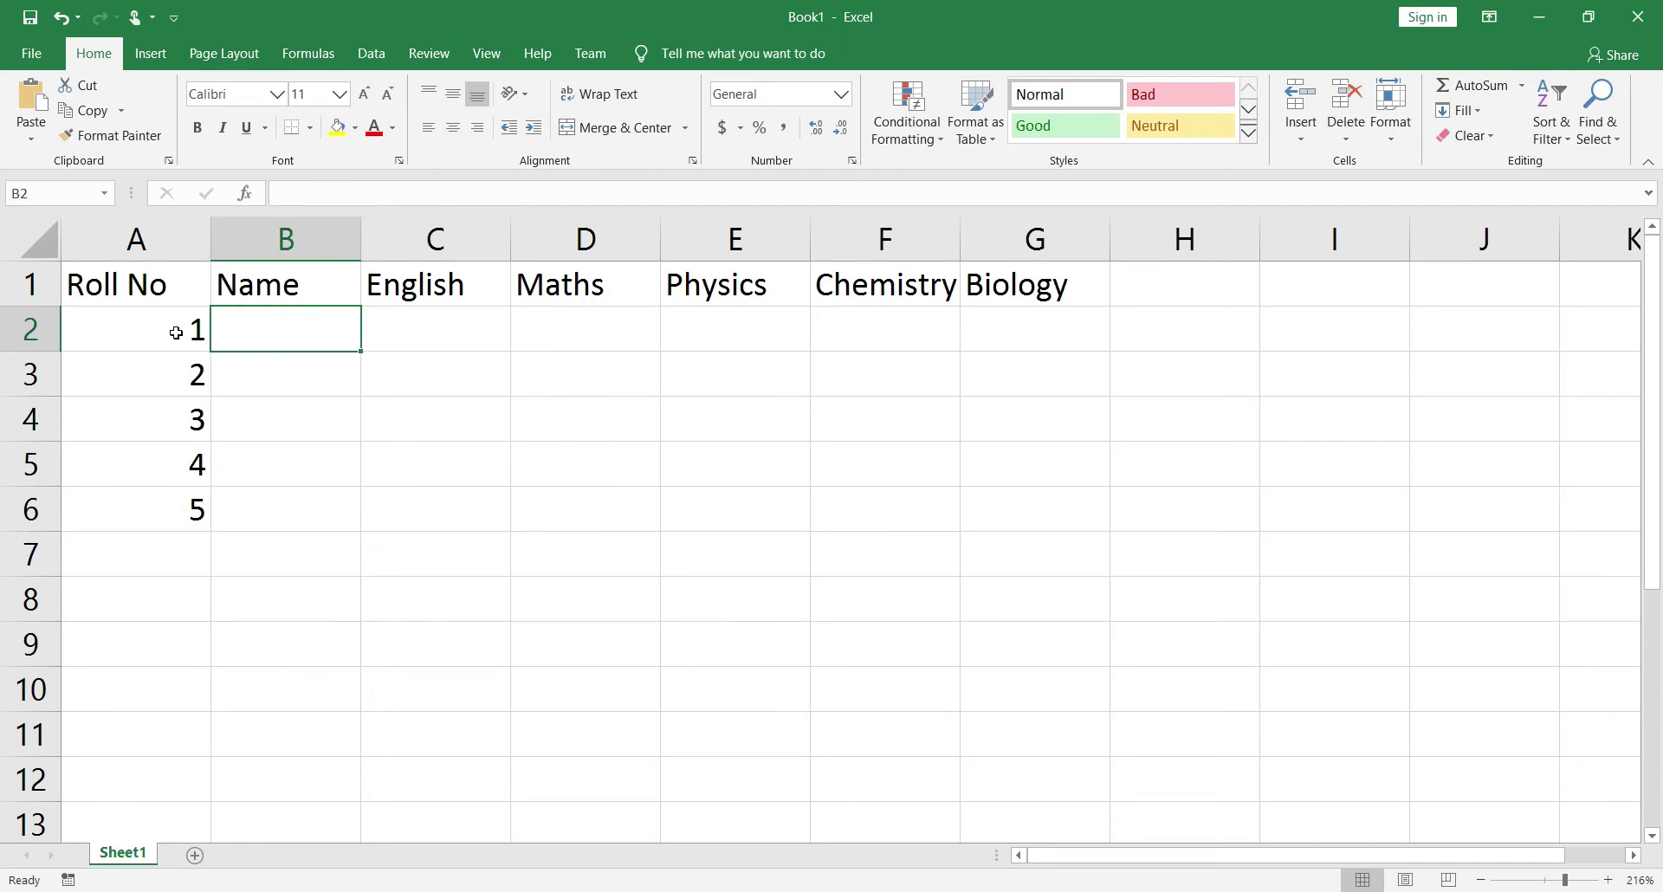
pyautogui.write('Neukesh')
pyautogui.press('Return')
pyautogui.write('K')
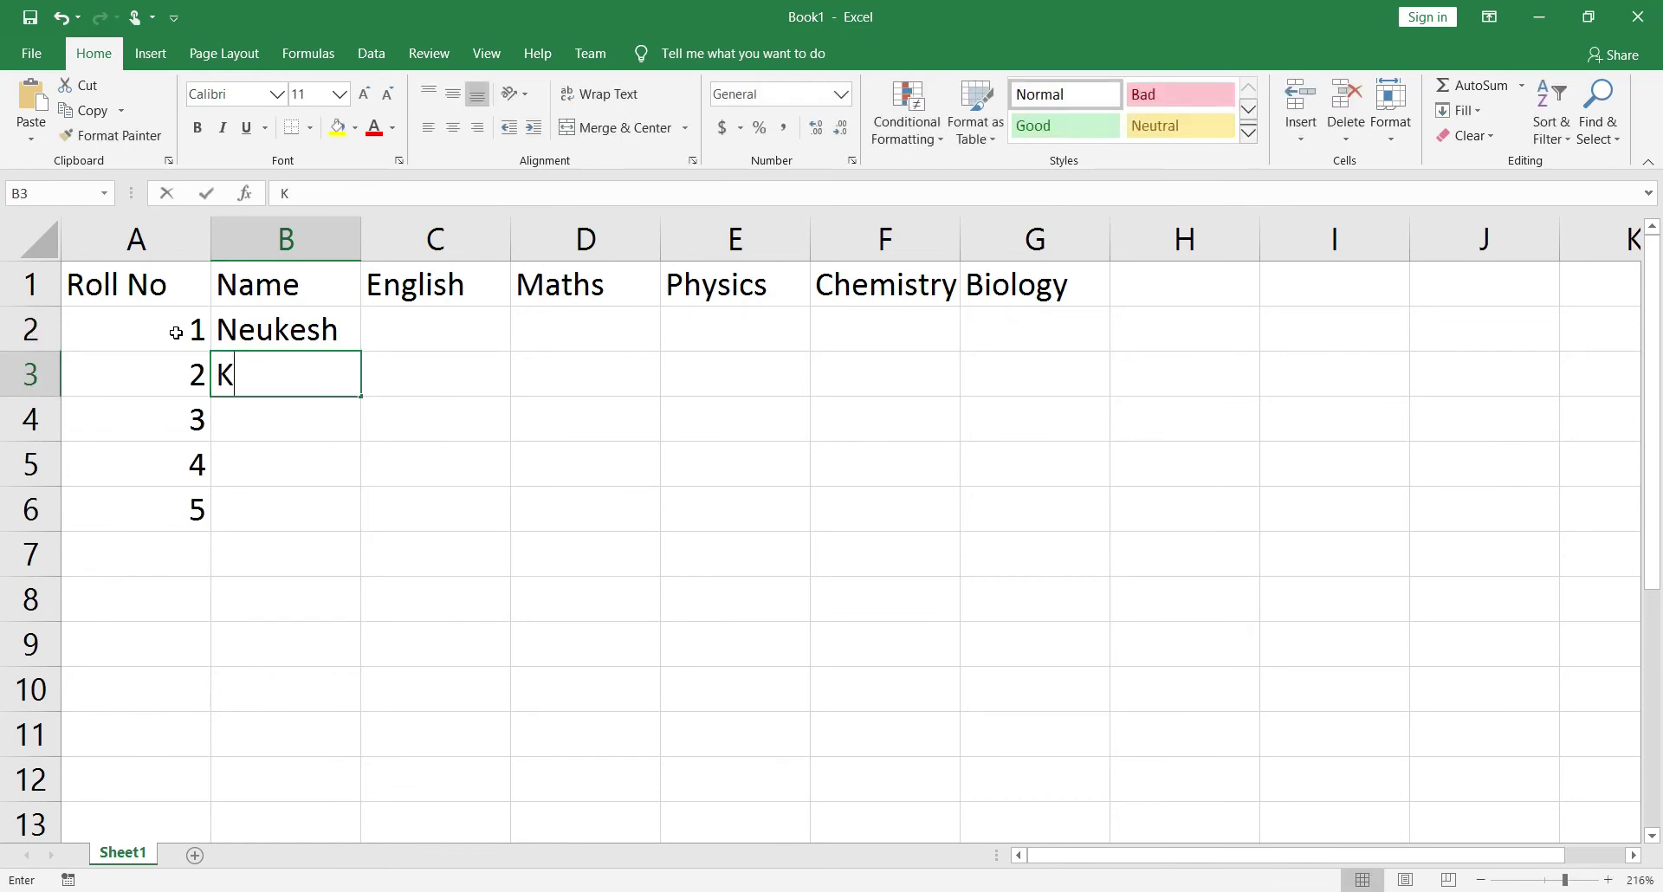
pyautogui.write('rijan')
pyautogui.press('Return')
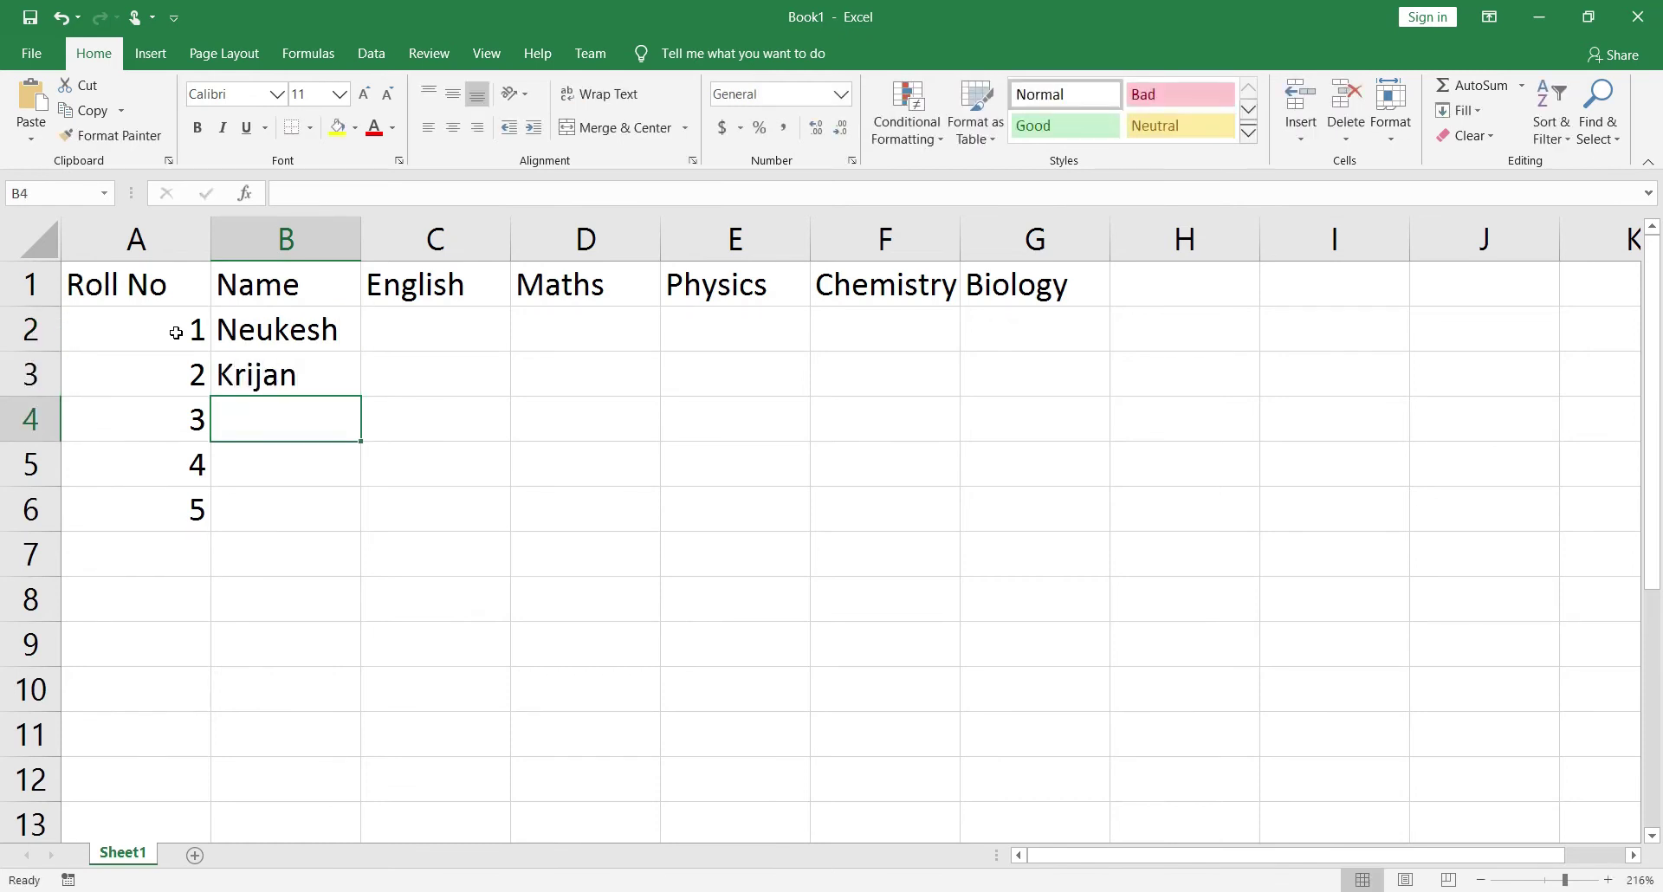
# Type the remaining three student names into B4, B5 and B6
pyautogui.doubleClick(288, 419)
pyautogui.write('Sujan')
pyautogui.hotkey('ctrl', 'Return')
pyautogui.press('Return')
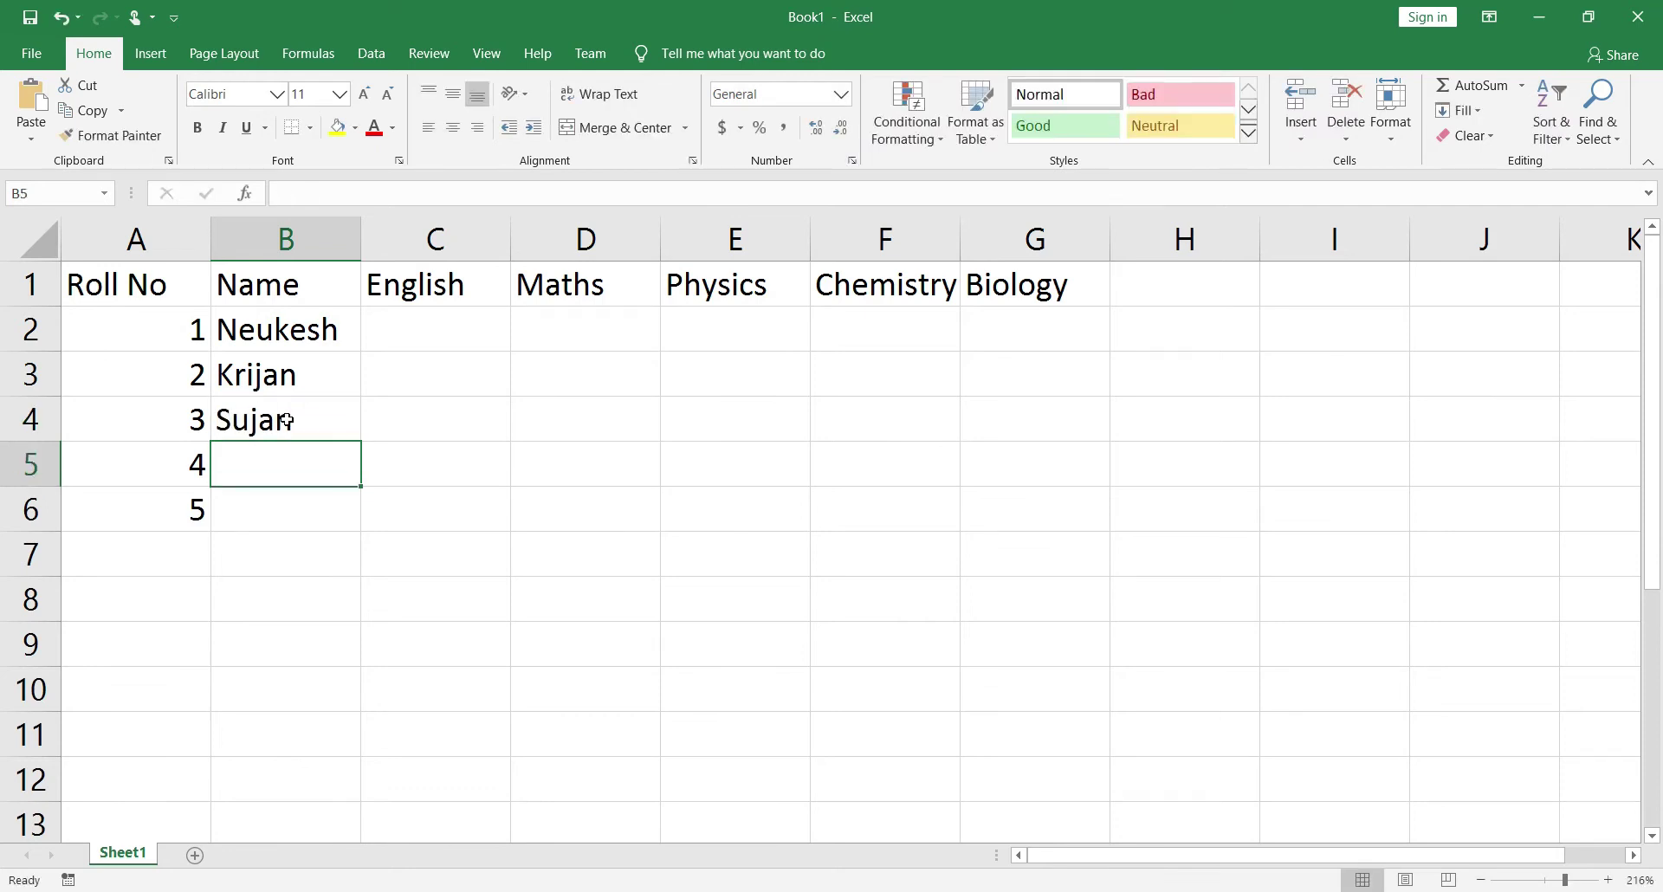
pyautogui.write('Sagar')
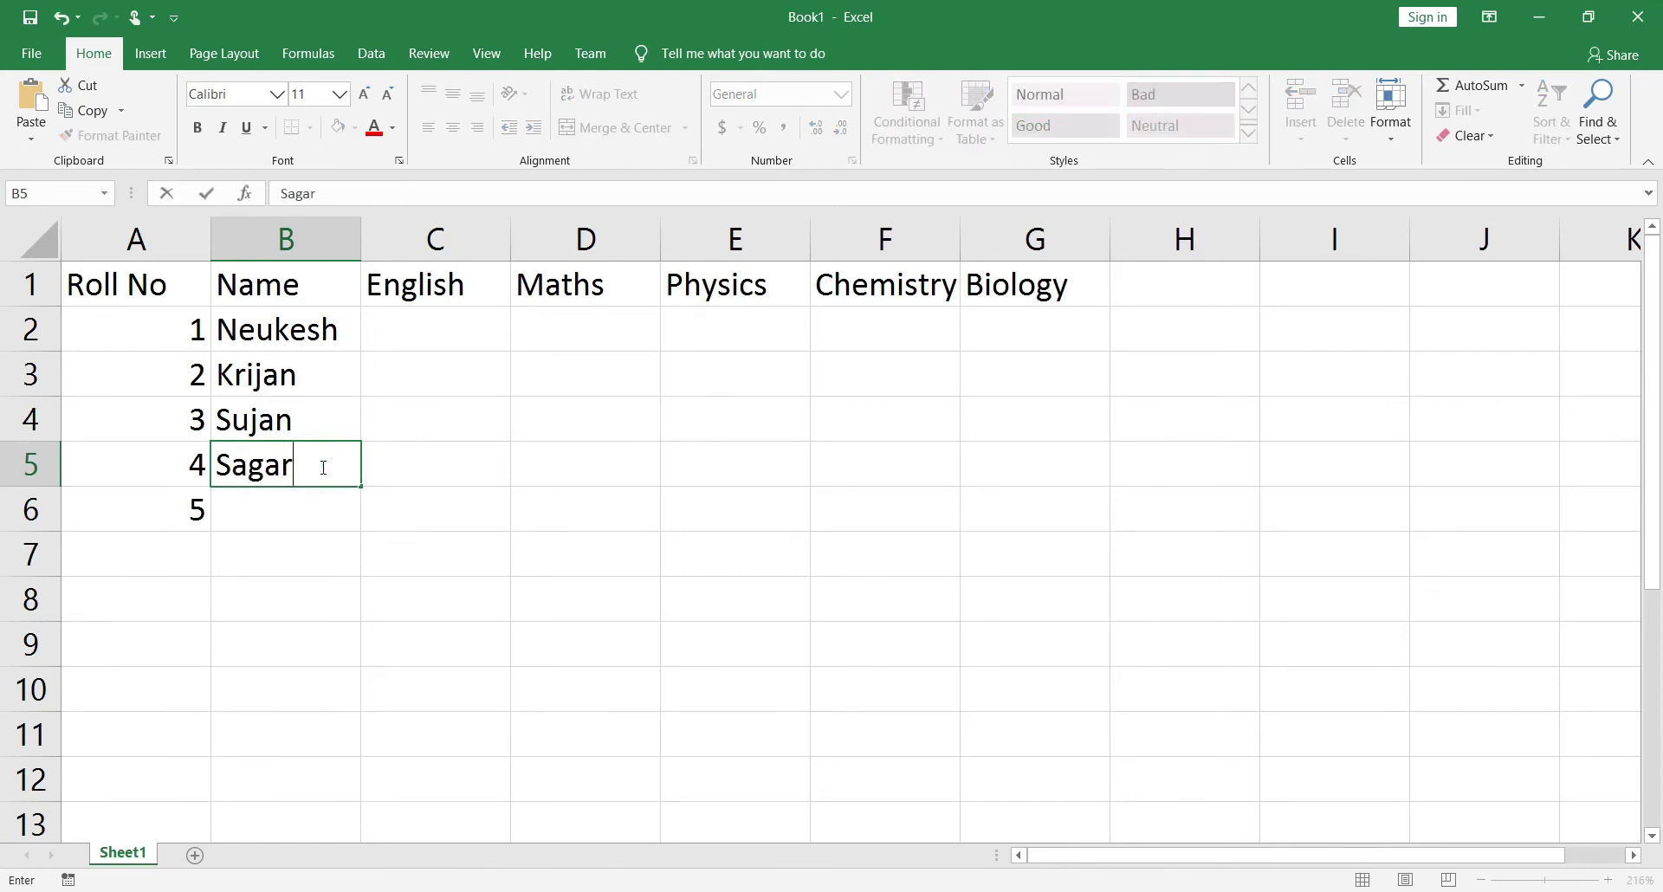
pyautogui.press('Return')
pyautogui.click(289, 512)
pyautogui.write('Saroj')
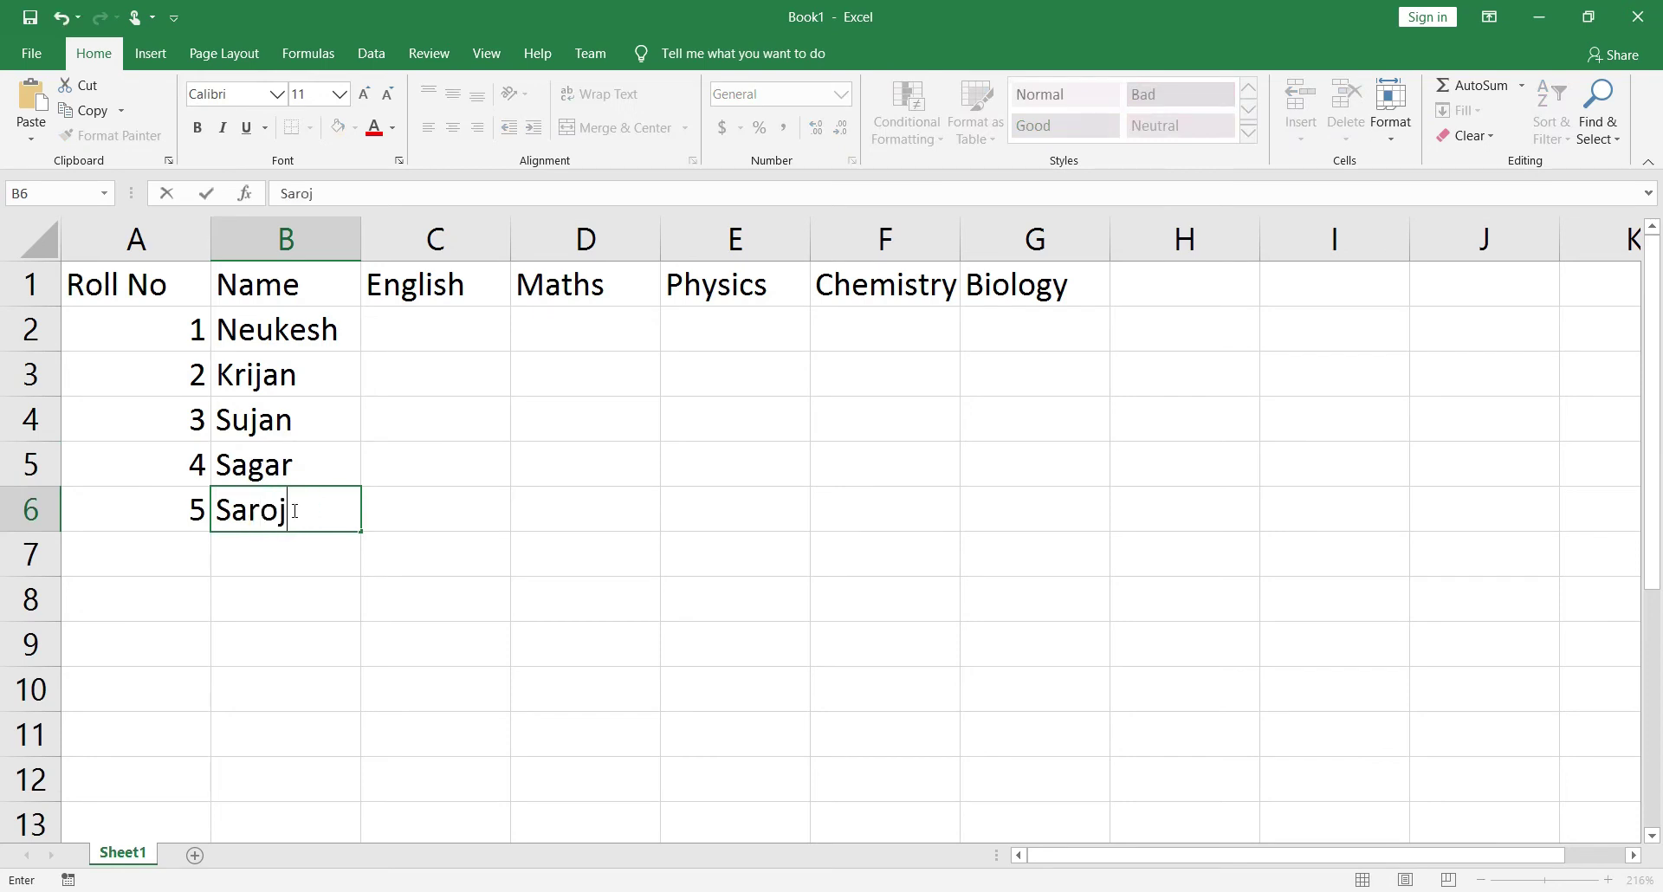
pyautogui.click(406, 332)
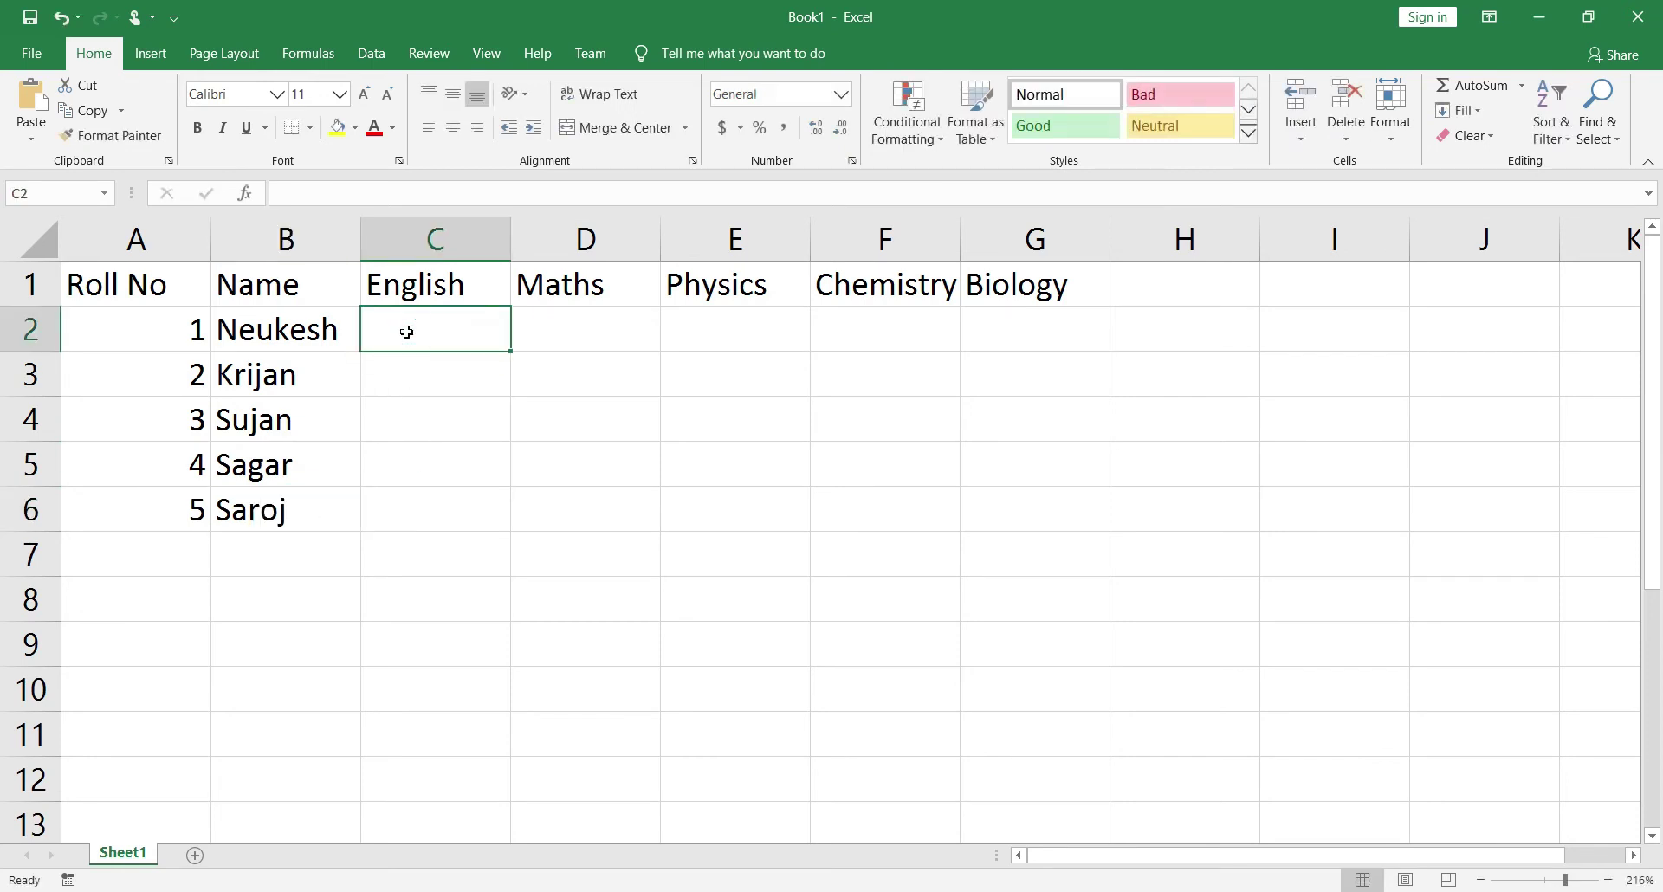
# Enter roll 1's marks 80, 90, 40, 60 and 45 in C2:G2
pyautogui.doubleClick(407, 333)
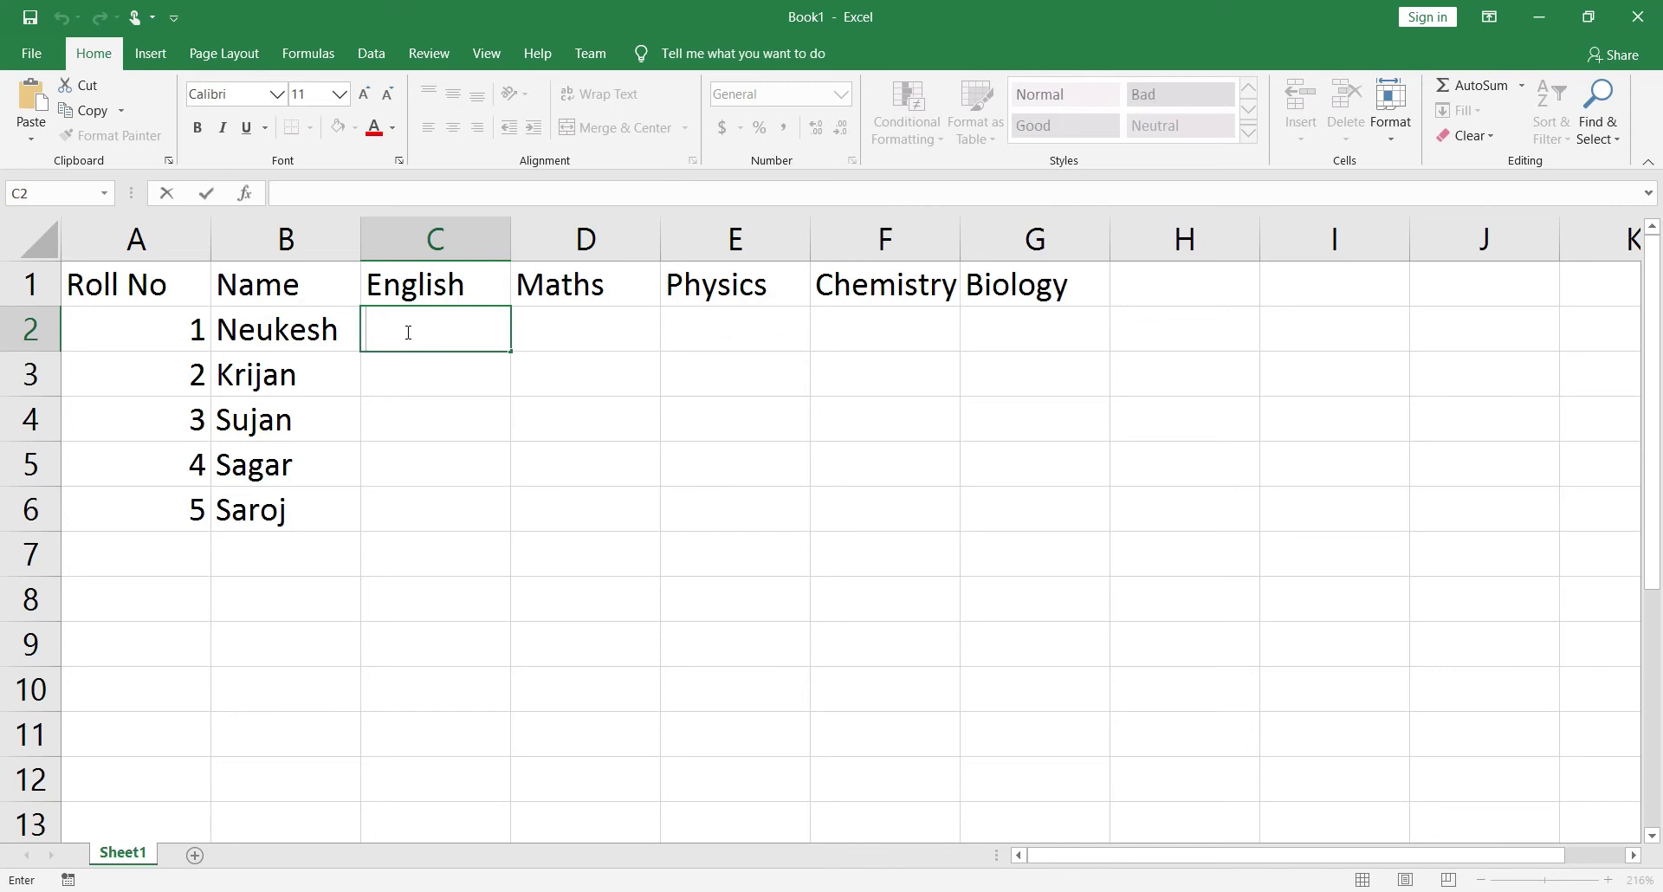
pyautogui.write('80')
pyautogui.click(550, 327)
pyautogui.doubleClick(577, 330)
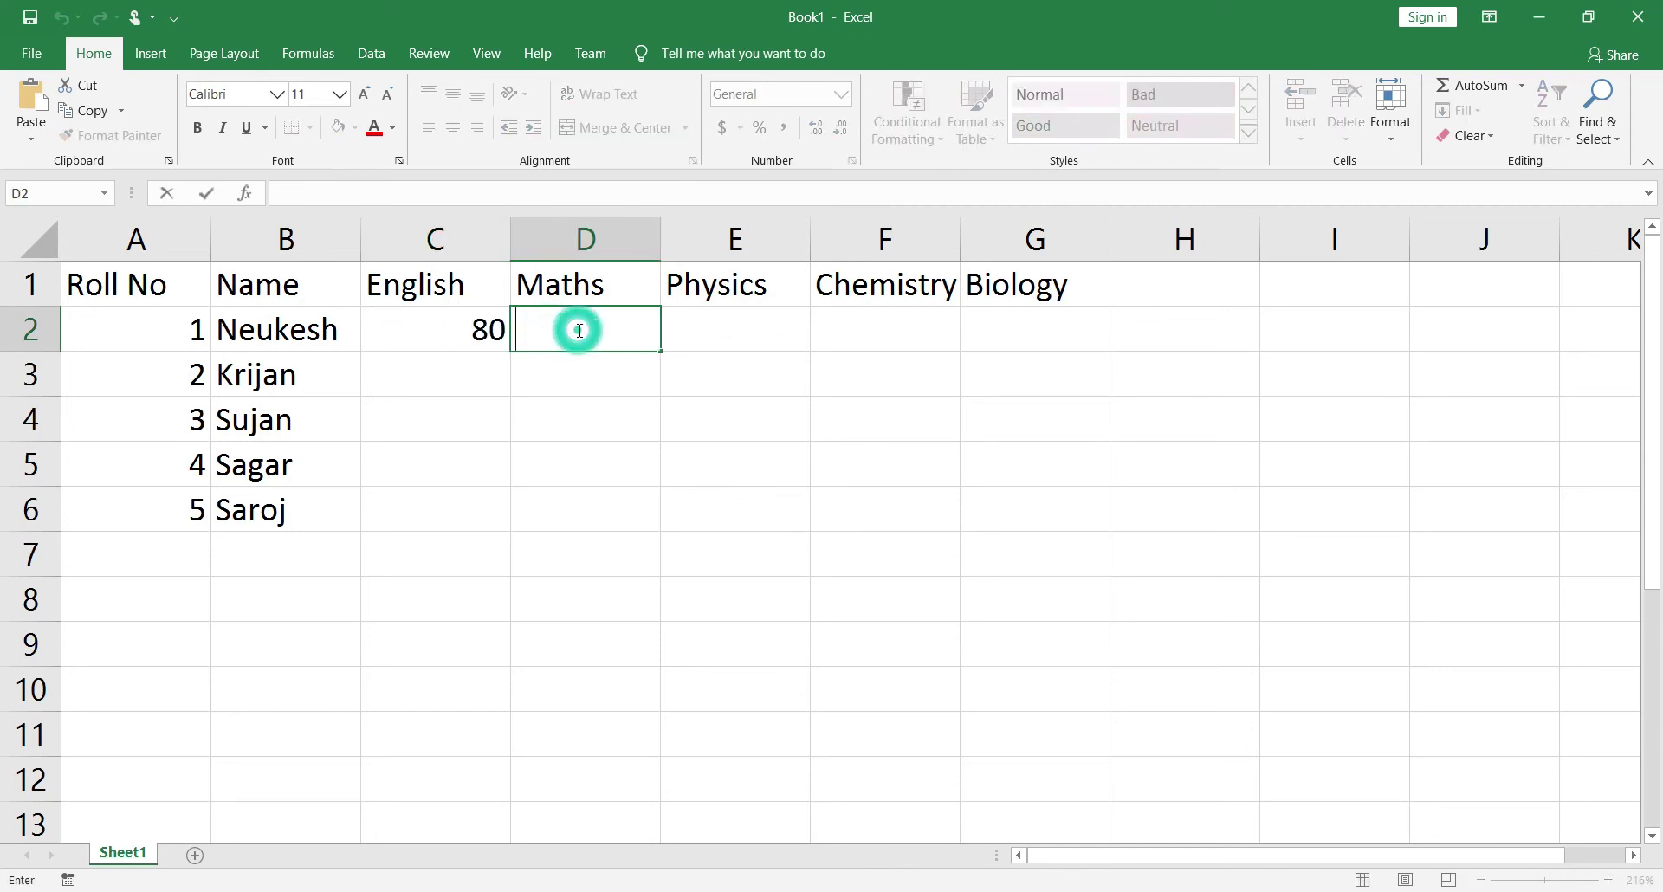
pyautogui.write('90')
pyautogui.click(746, 329)
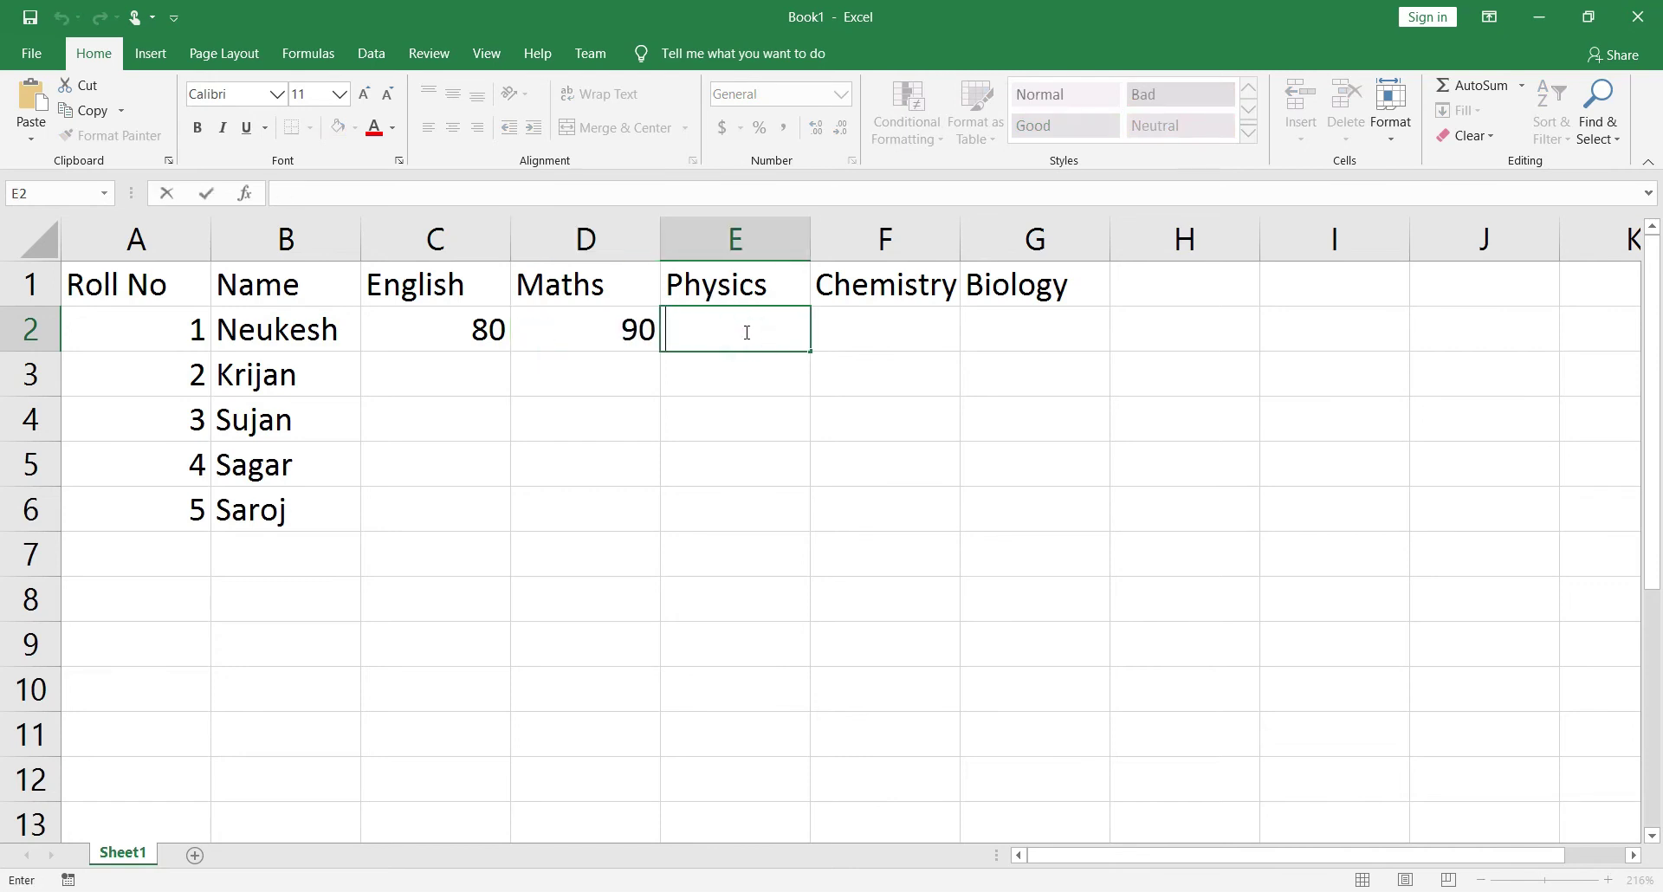
pyautogui.write('40')
pyautogui.click(873, 329)
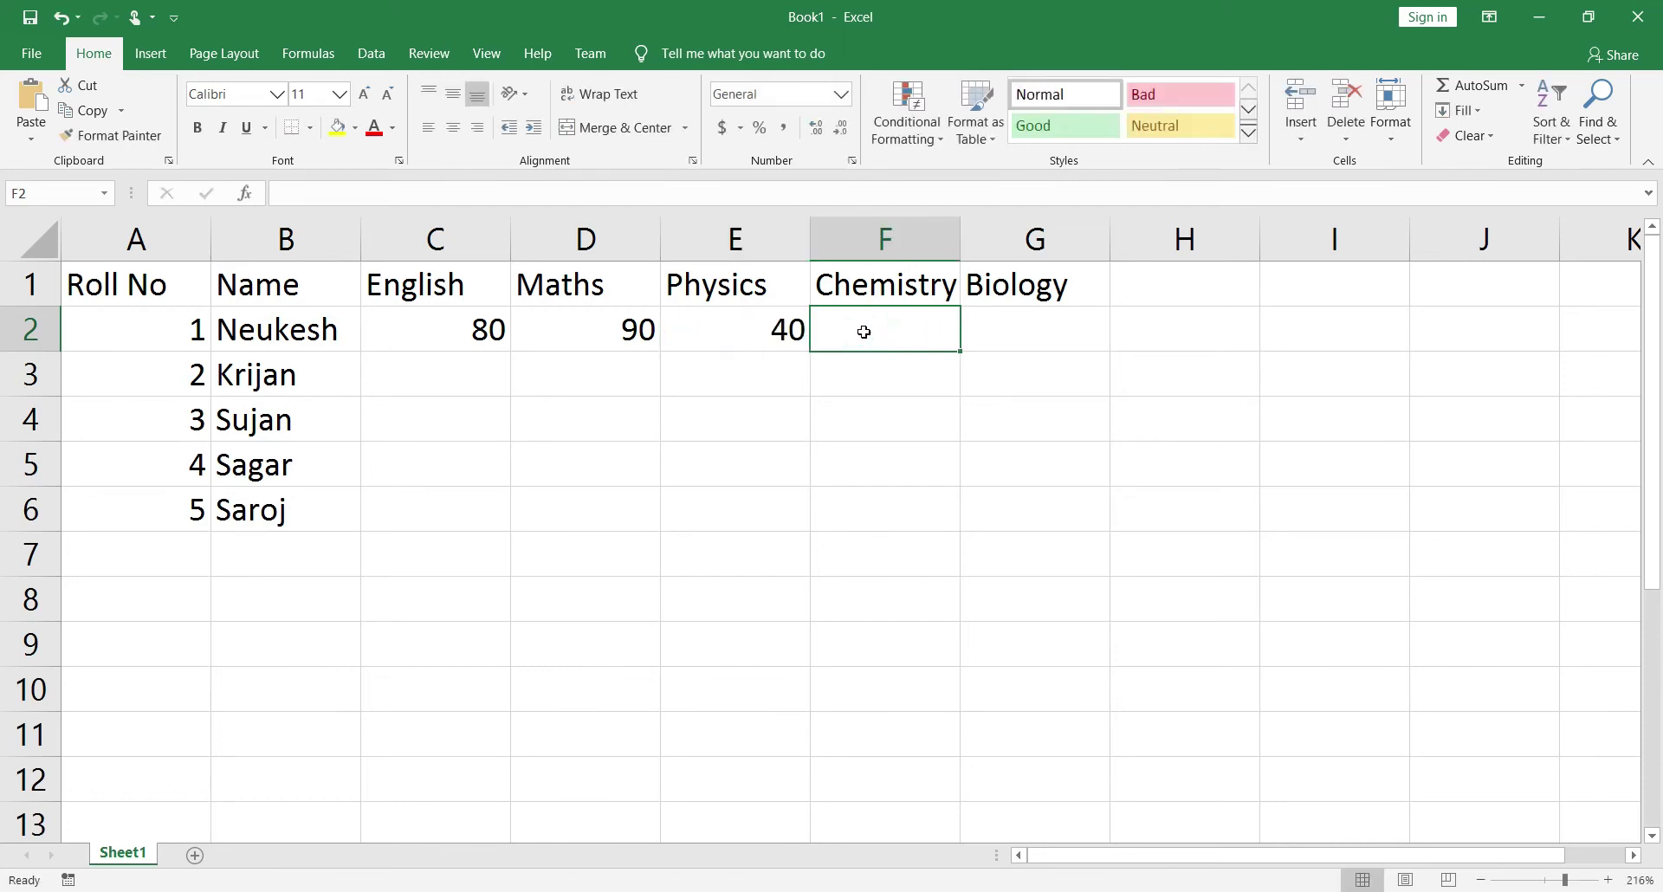
pyautogui.doubleClick(881, 331)
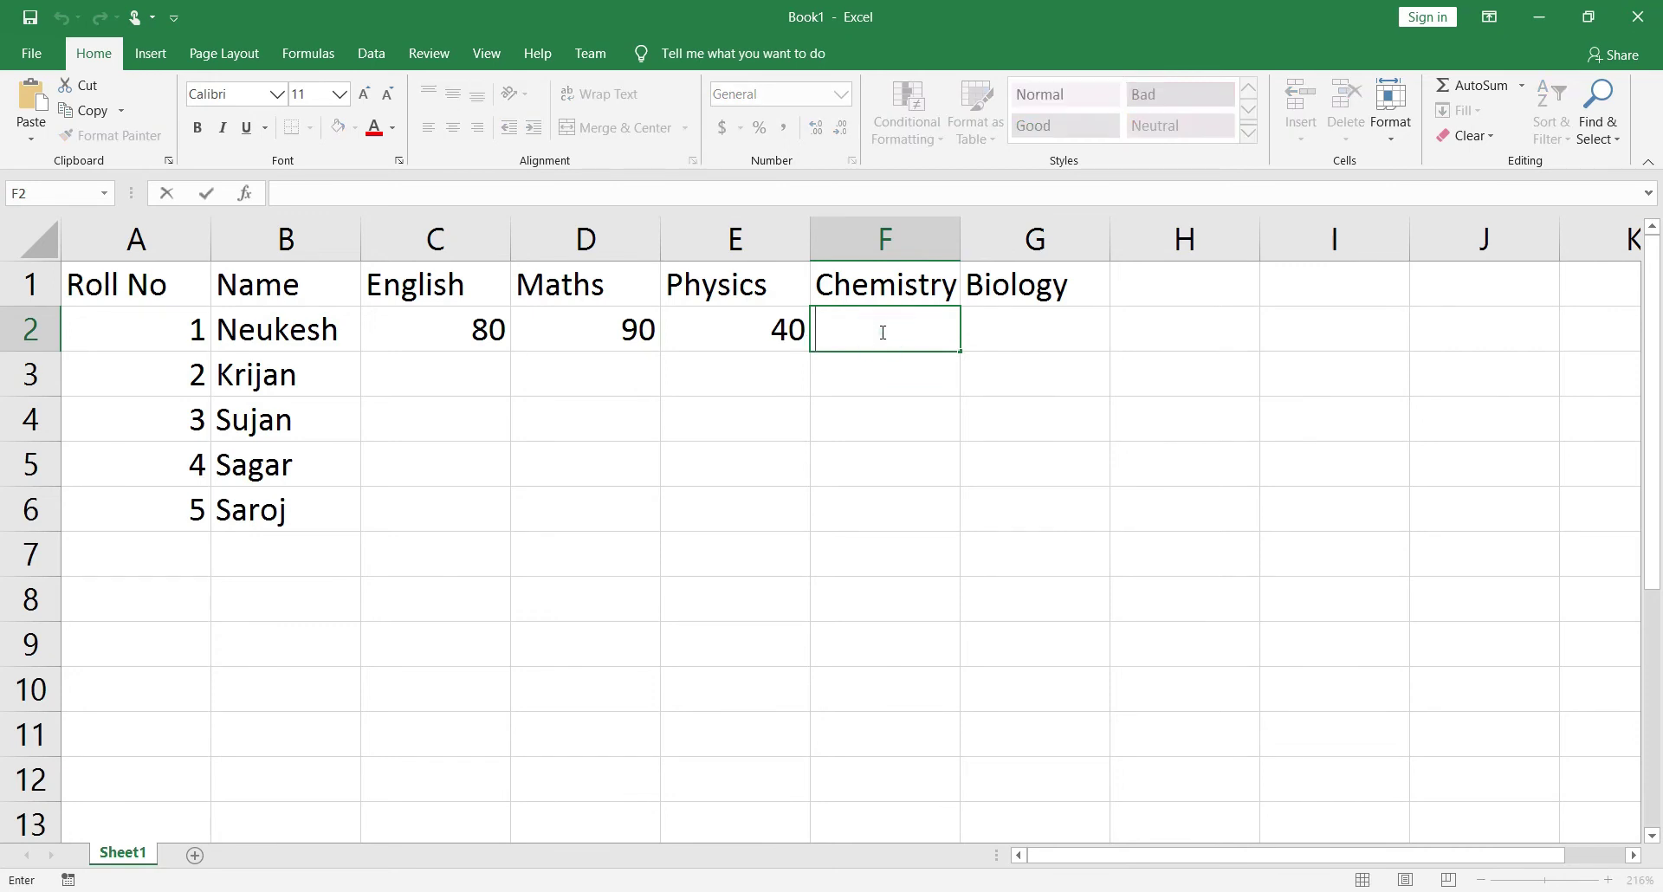
pyautogui.write('60')
pyautogui.click(1016, 323)
pyautogui.doubleClick(1016, 323)
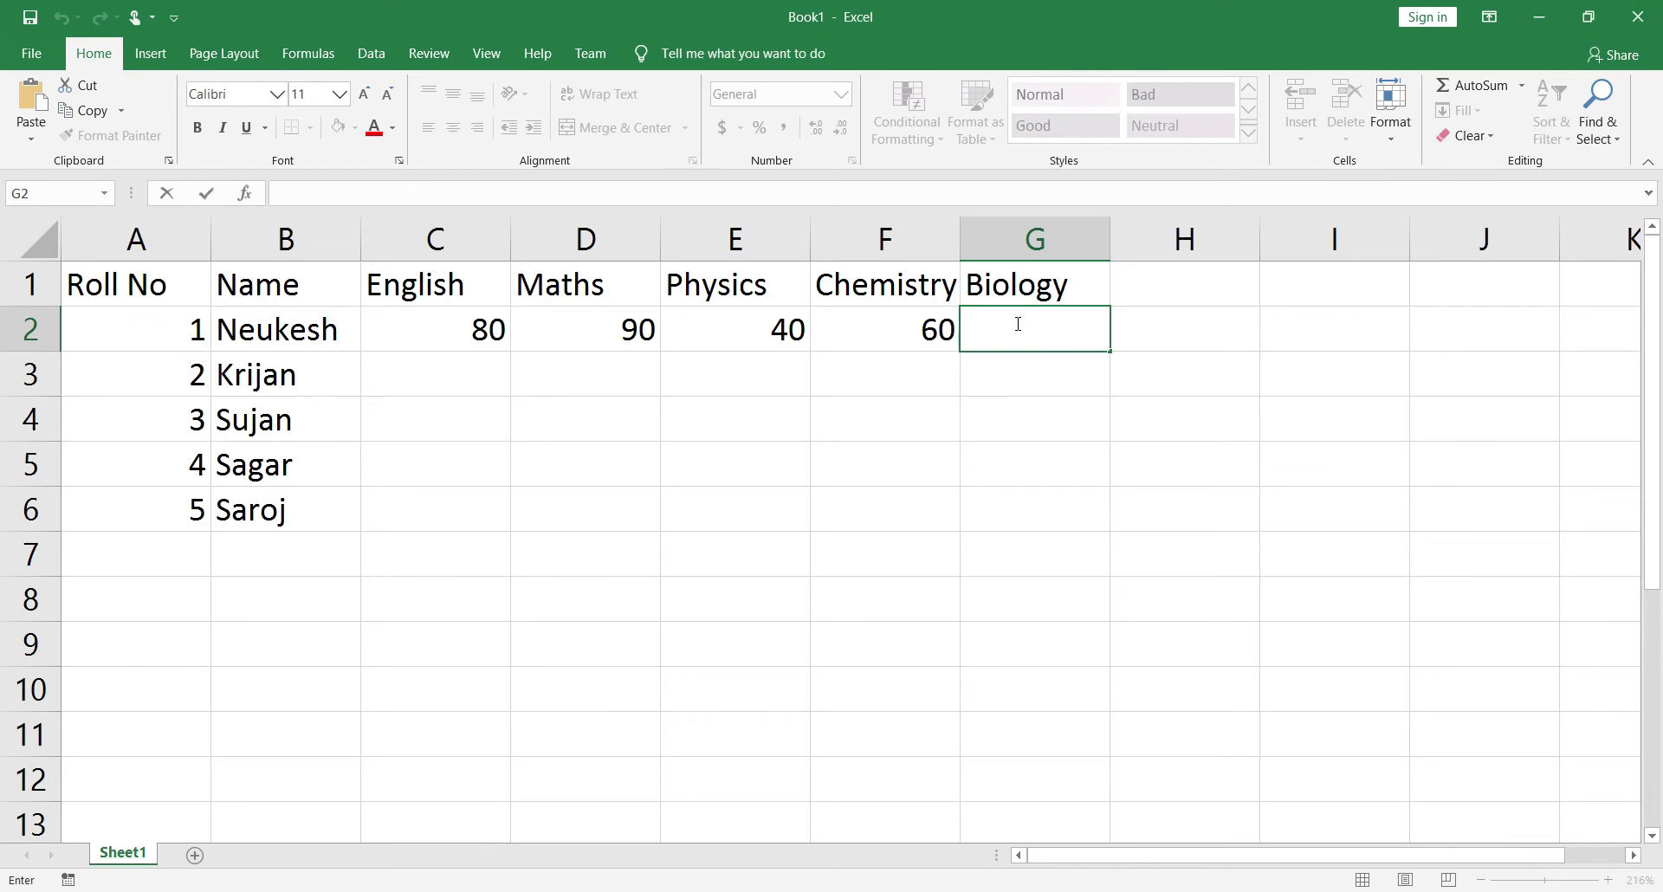
pyautogui.write('45')
pyautogui.click(460, 384)
# Enter roll 2's marks 70, 60, 50, 40 and 80 in C3:G3
pyautogui.doubleClick(479, 381)
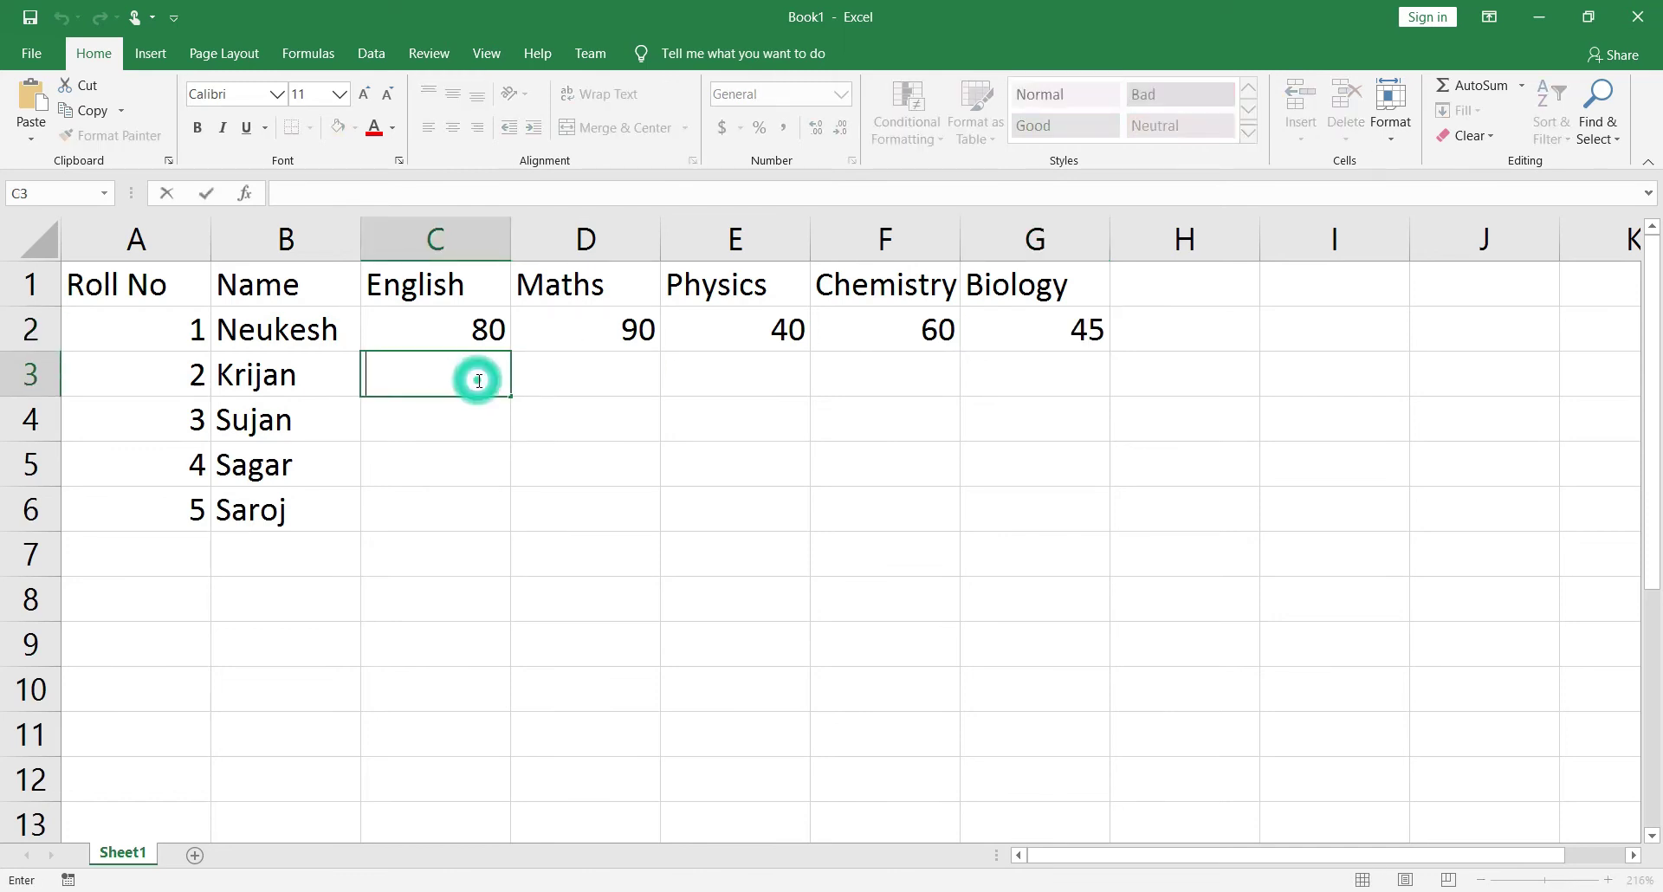
pyautogui.write('70')
pyautogui.click(598, 385)
pyautogui.doubleClick(598, 385)
pyautogui.write('60')
pyautogui.doubleClick(704, 390)
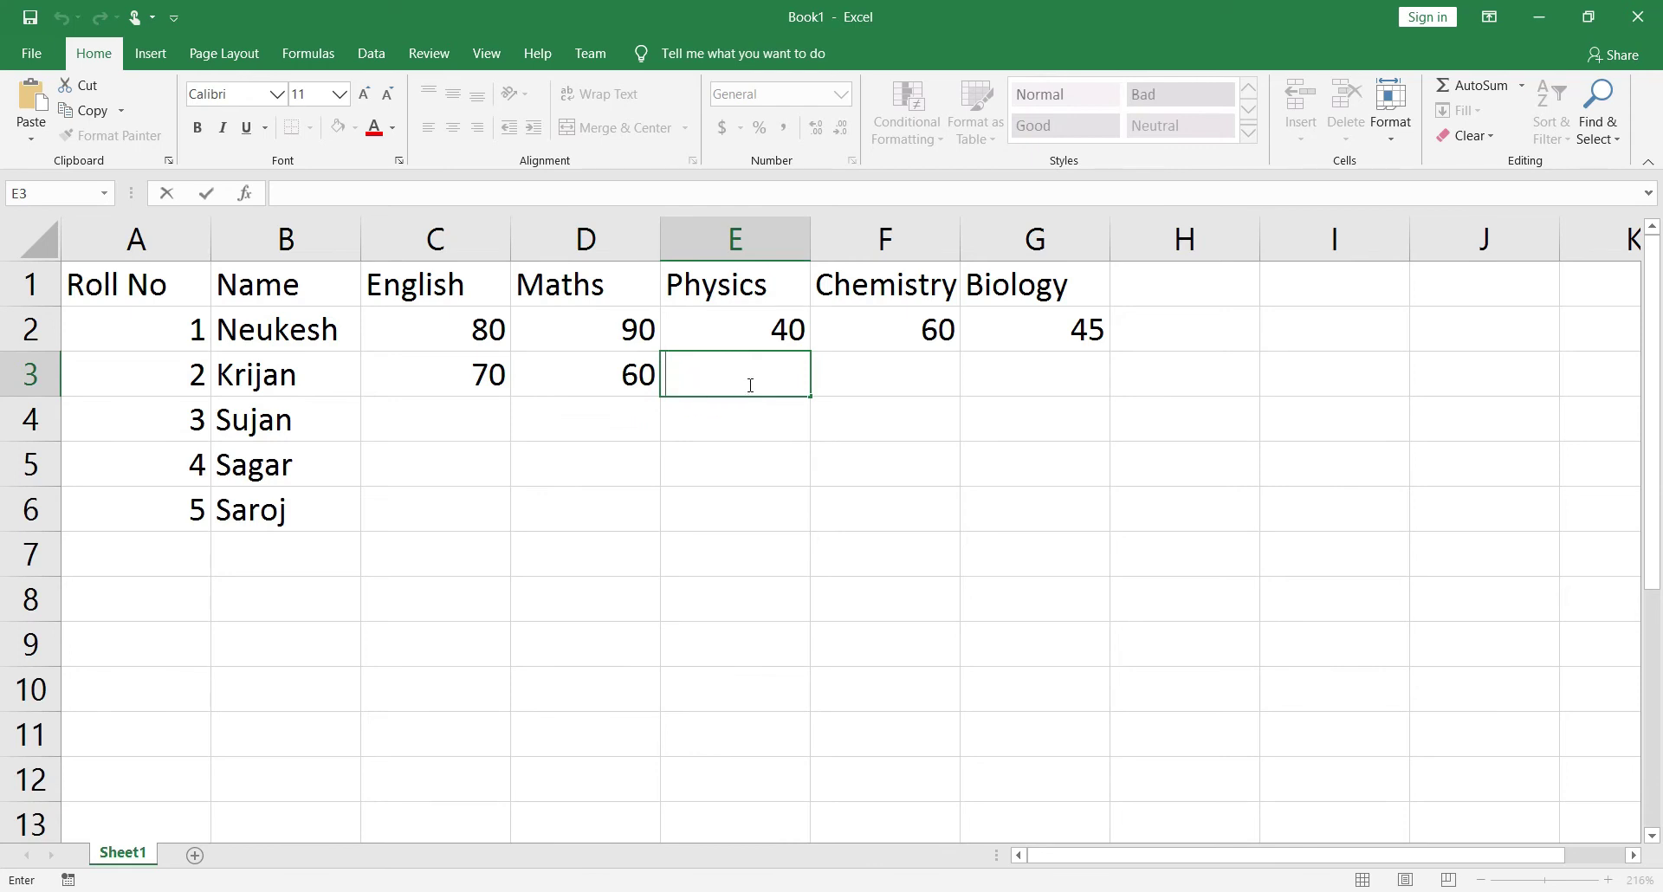
pyautogui.write('50')
pyautogui.click(850, 382)
pyautogui.doubleClick(916, 382)
pyautogui.write('40')
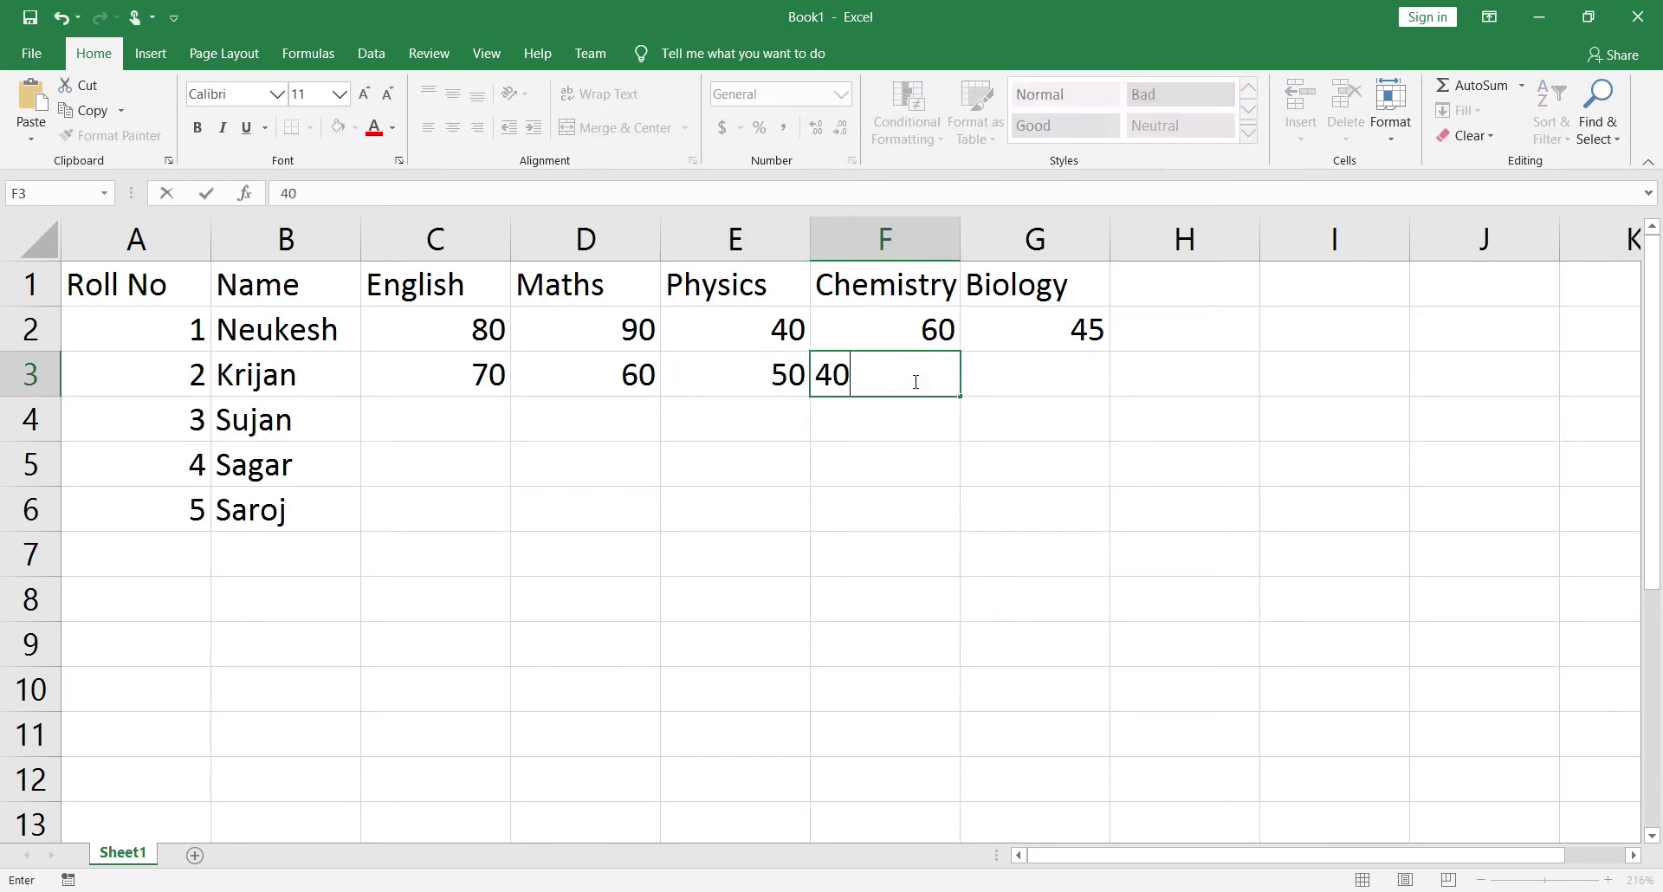
pyautogui.doubleClick(1061, 376)
pyautogui.write('80')
pyautogui.click(481, 430)
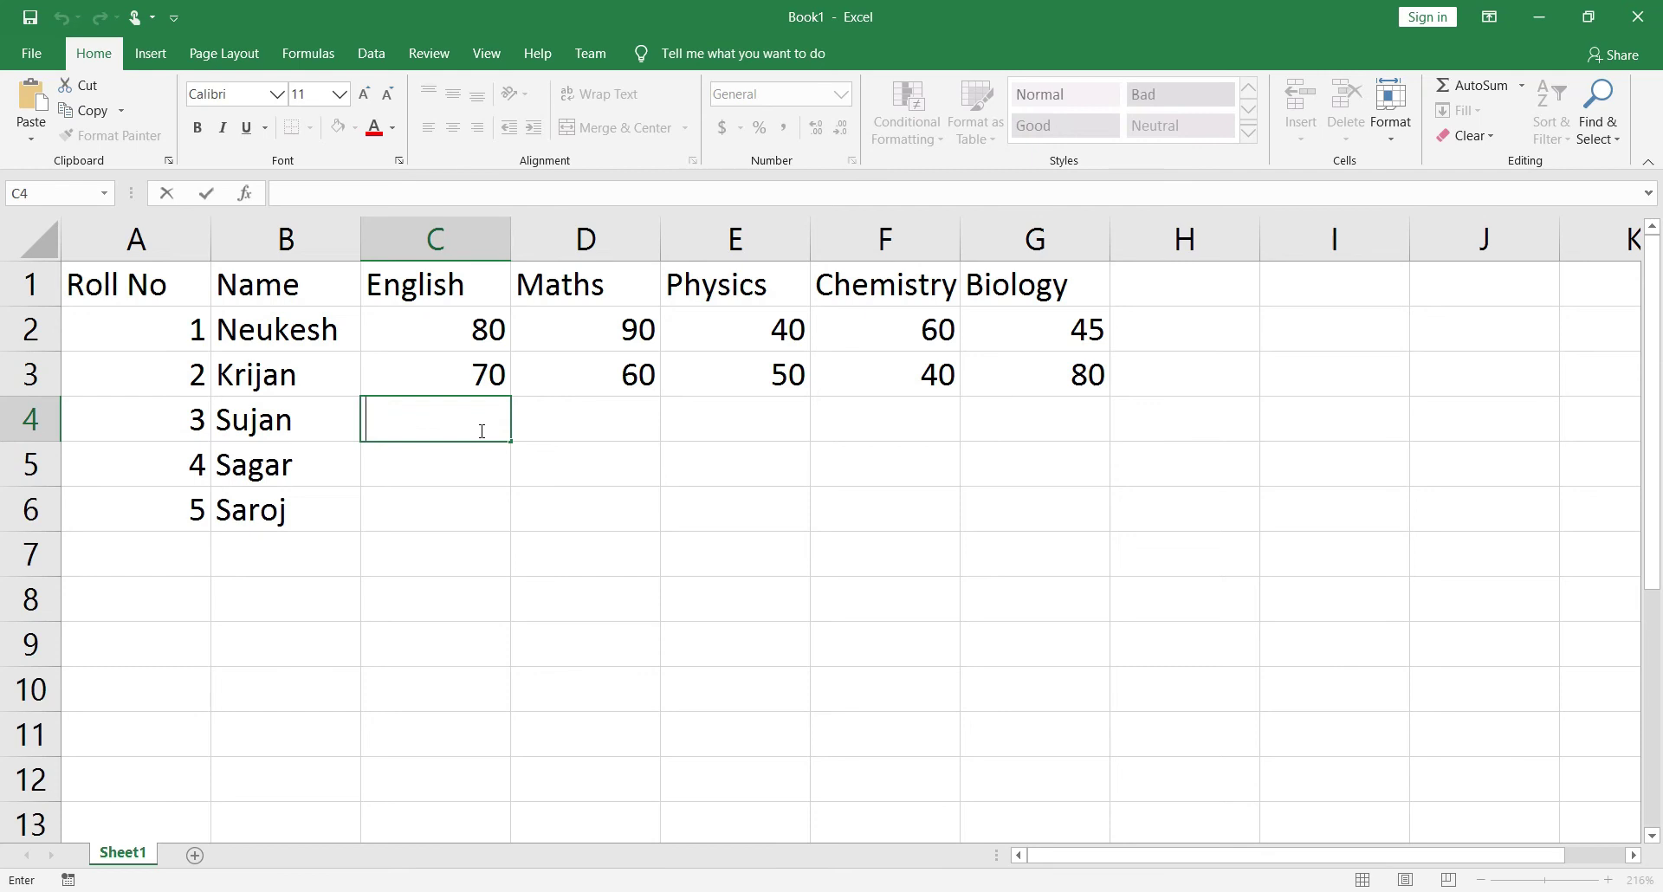
# Enter roll 3's marks 60, 50, 20 and 25 in C4:F4
pyautogui.write('60')
pyautogui.click(609, 421)
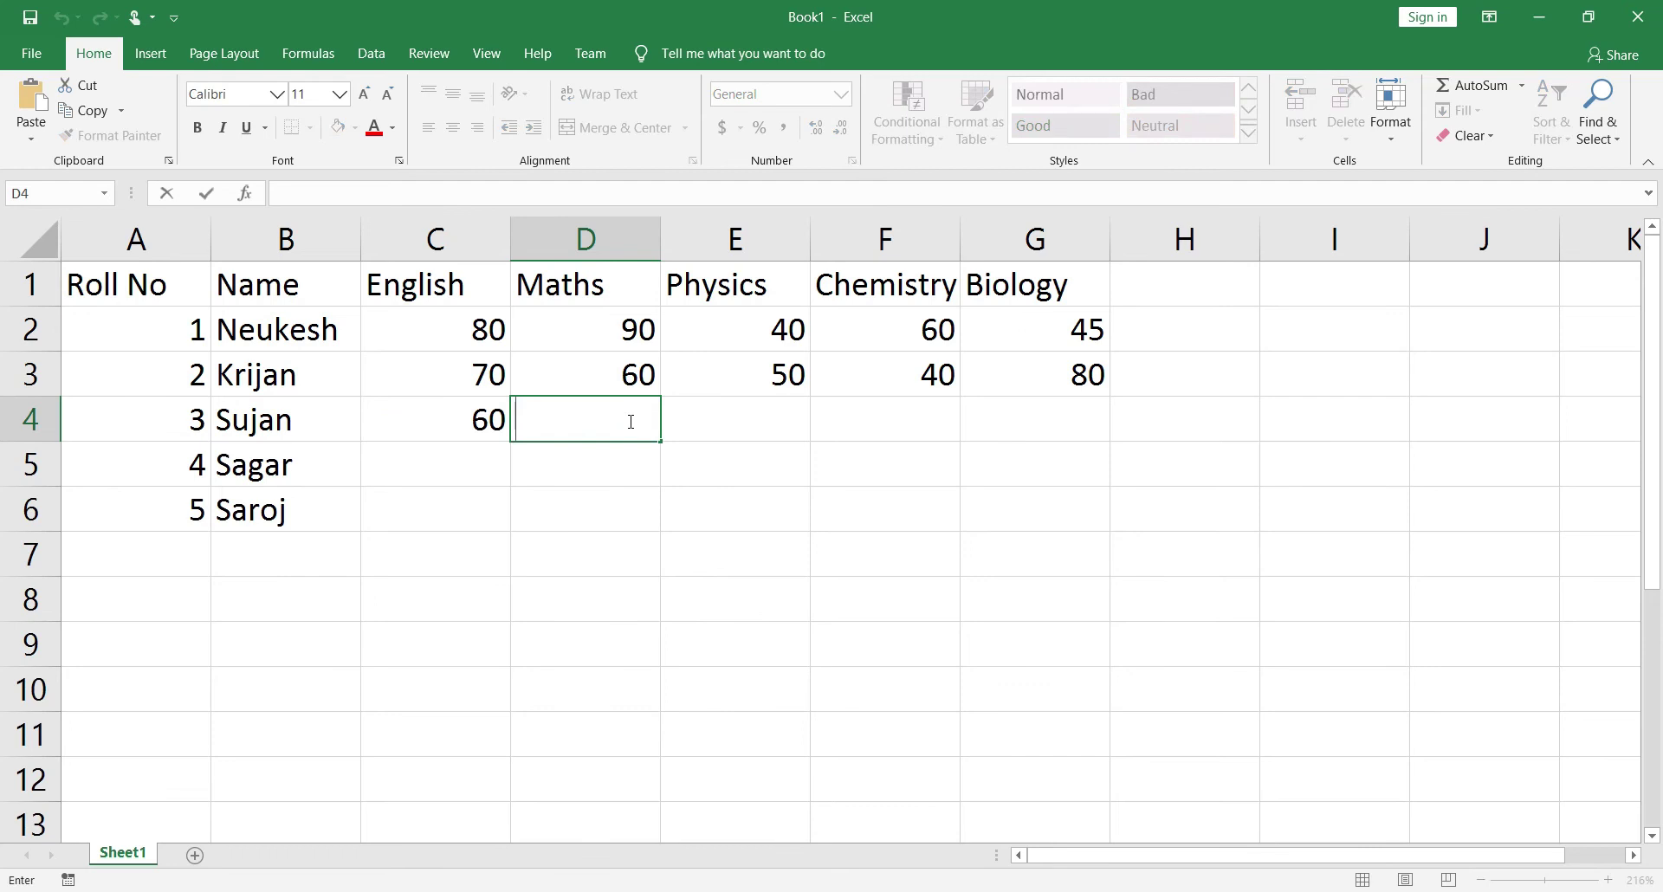
pyautogui.write('50')
pyautogui.click(751, 425)
pyautogui.write('20')
pyautogui.click(877, 431)
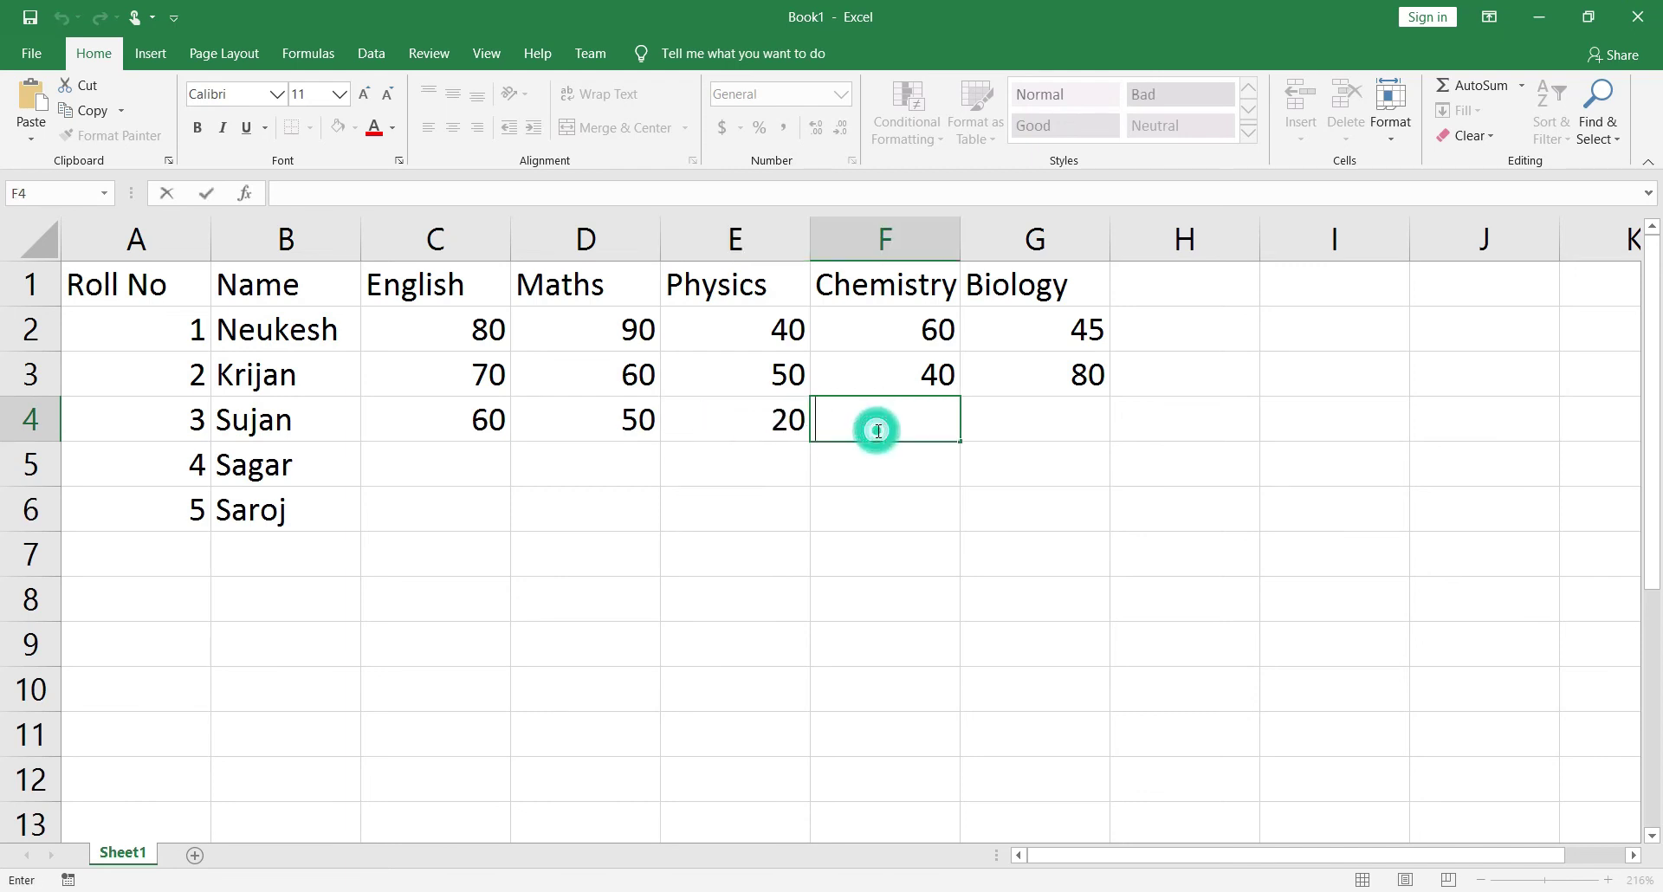
pyautogui.write('25')
pyautogui.click(1037, 411)
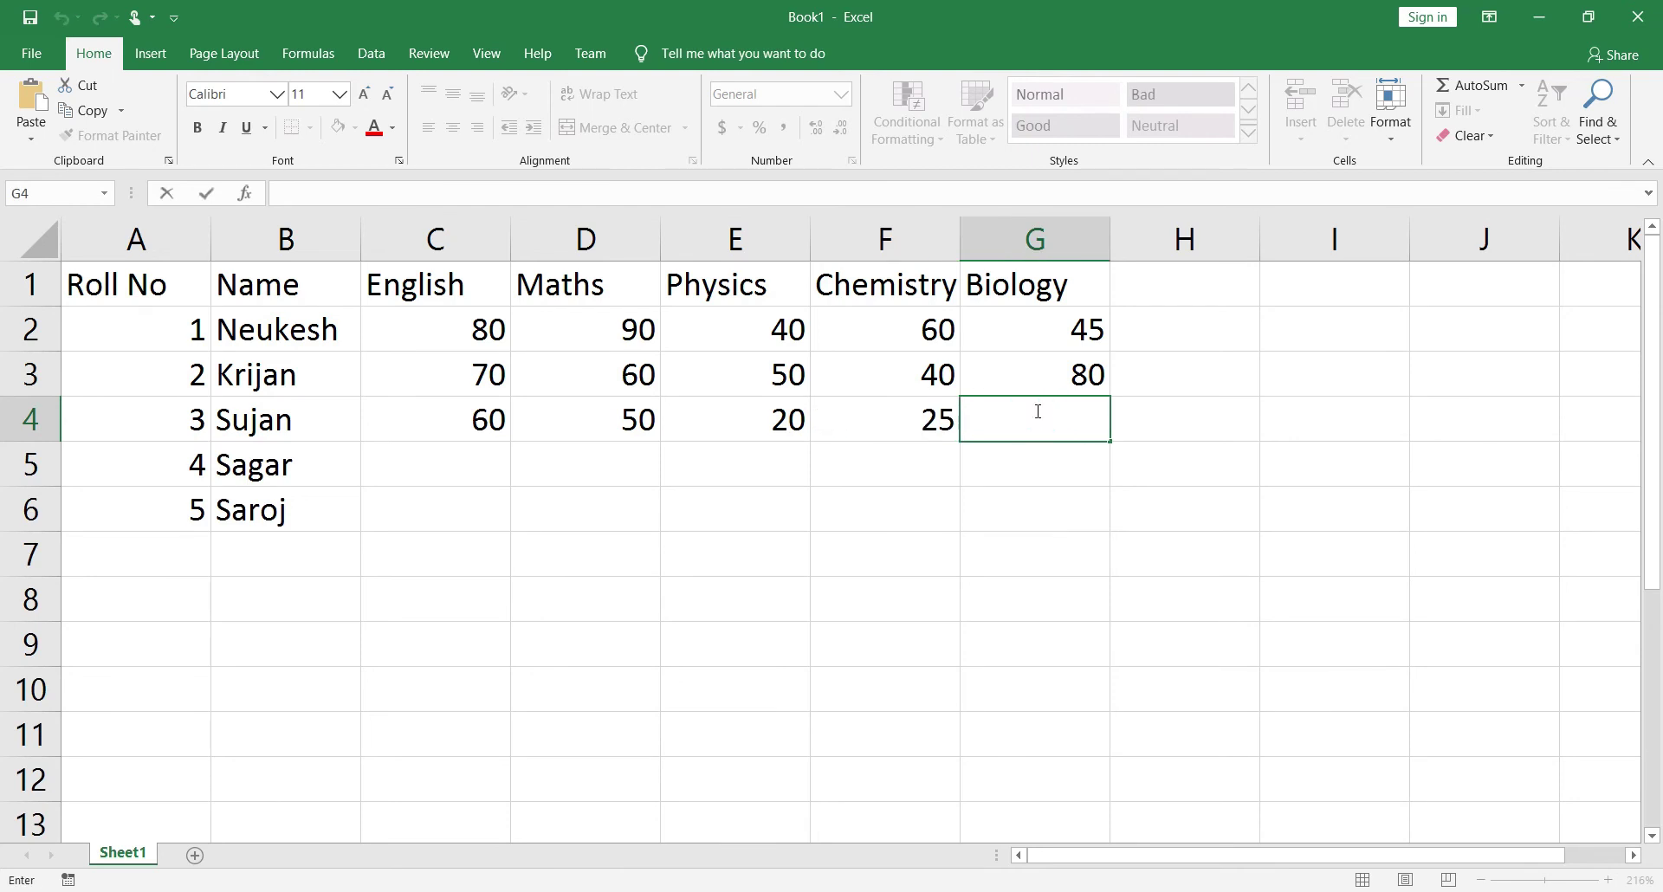
# Put 60 in G4, then roll 4's marks 50, 40, 80, 10 and 30 in C5:G5
pyautogui.write('60')
pyautogui.click(494, 467)
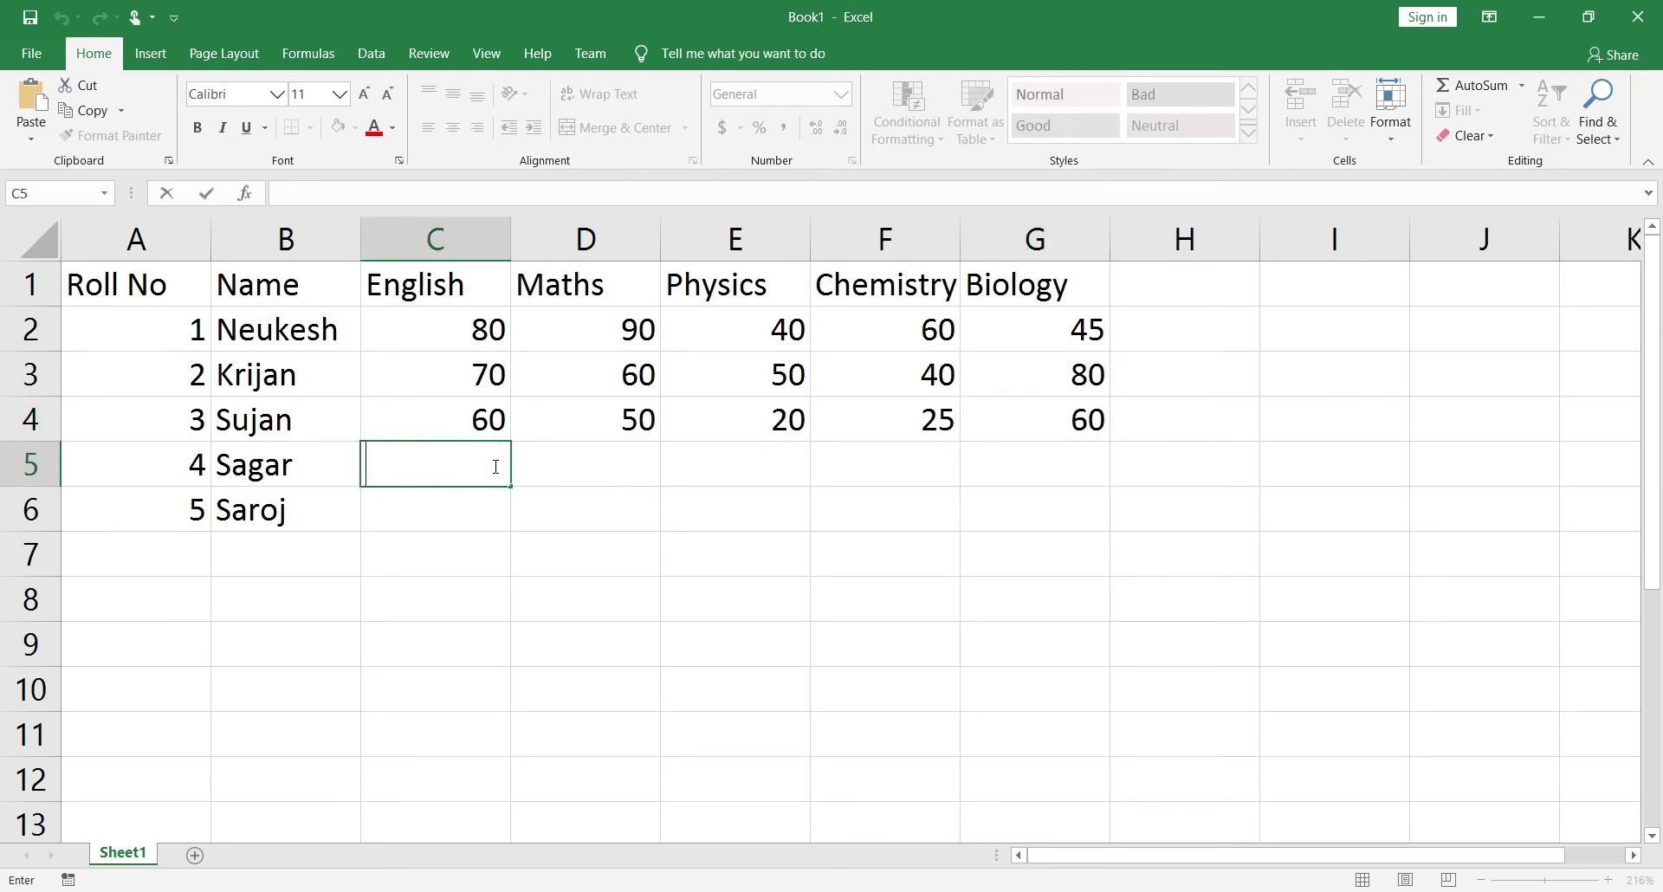
pyautogui.write('50')
pyautogui.click(564, 487)
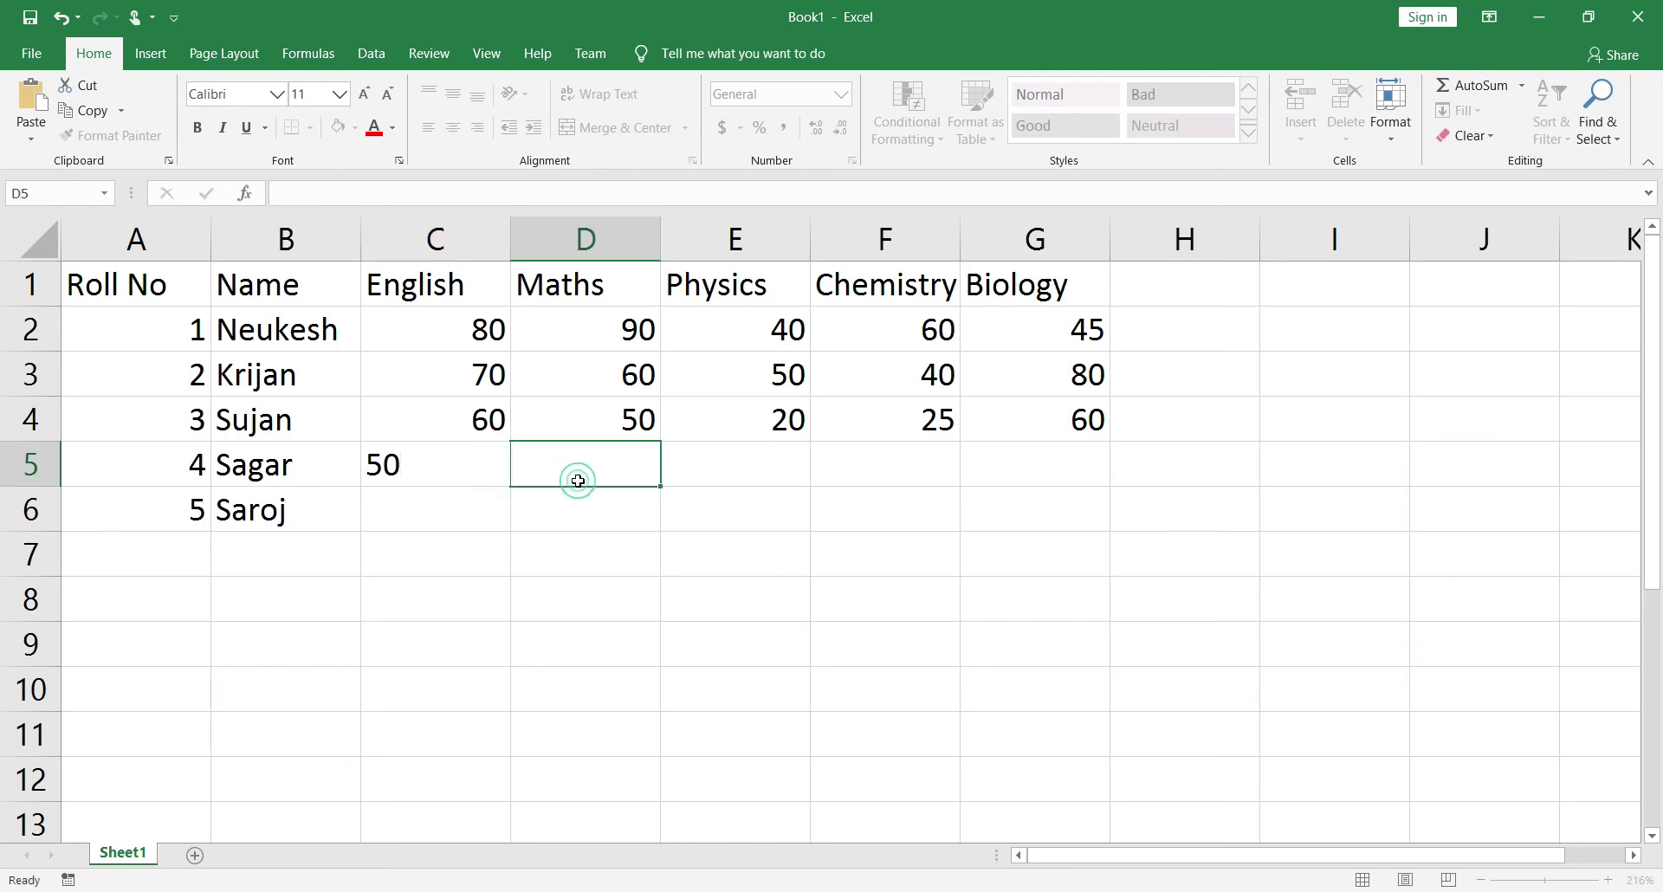
pyautogui.doubleClick(616, 469)
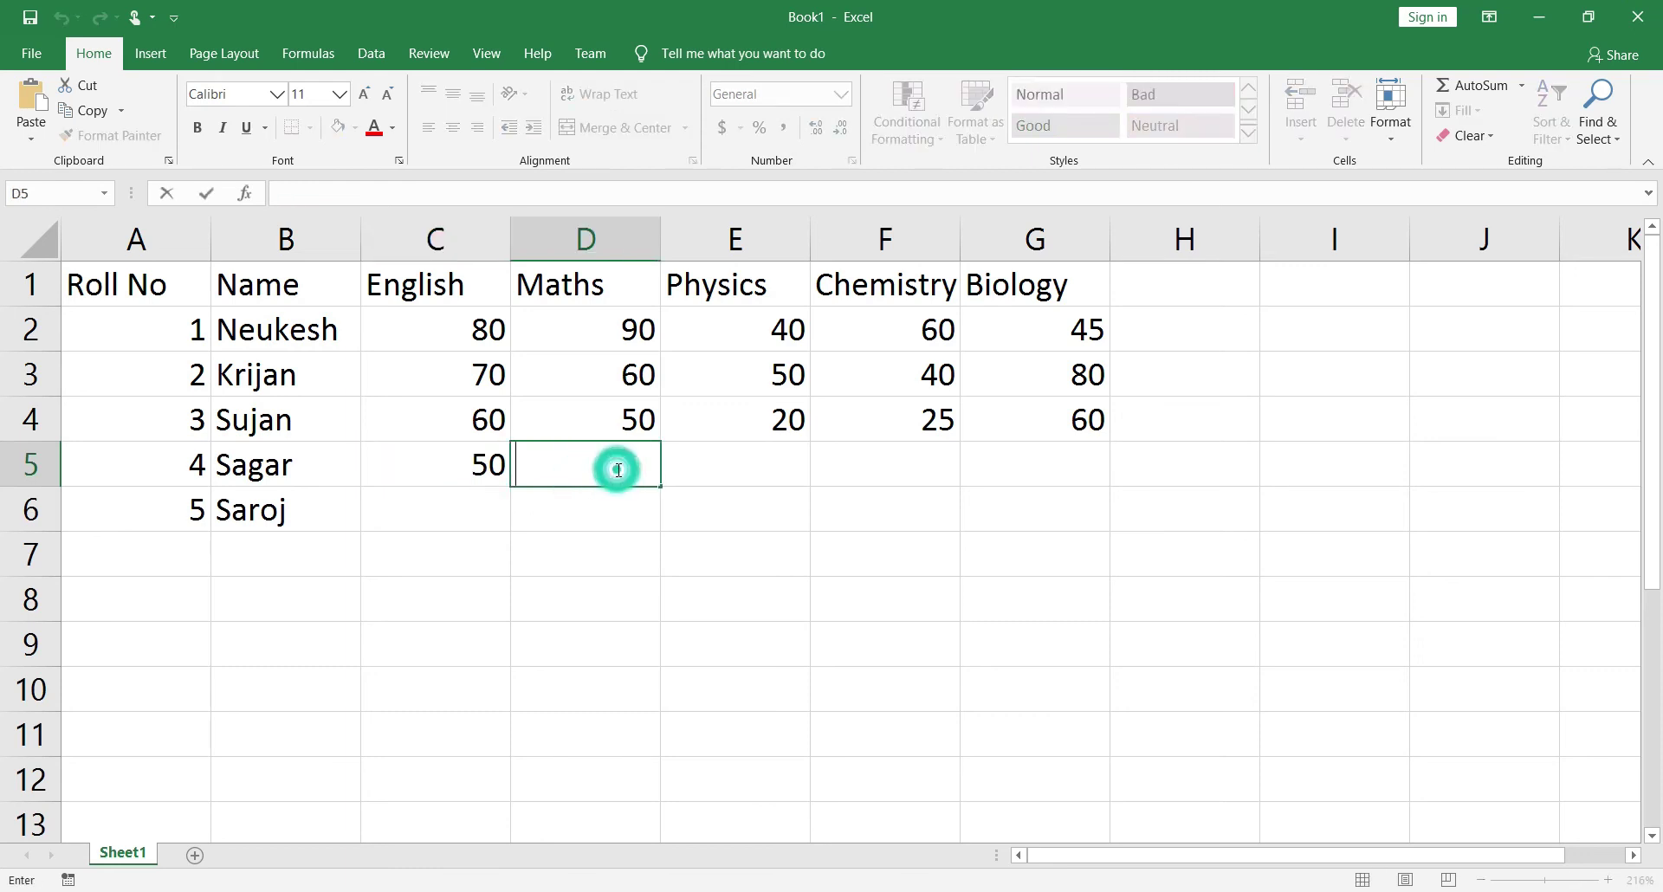
pyautogui.write('40')
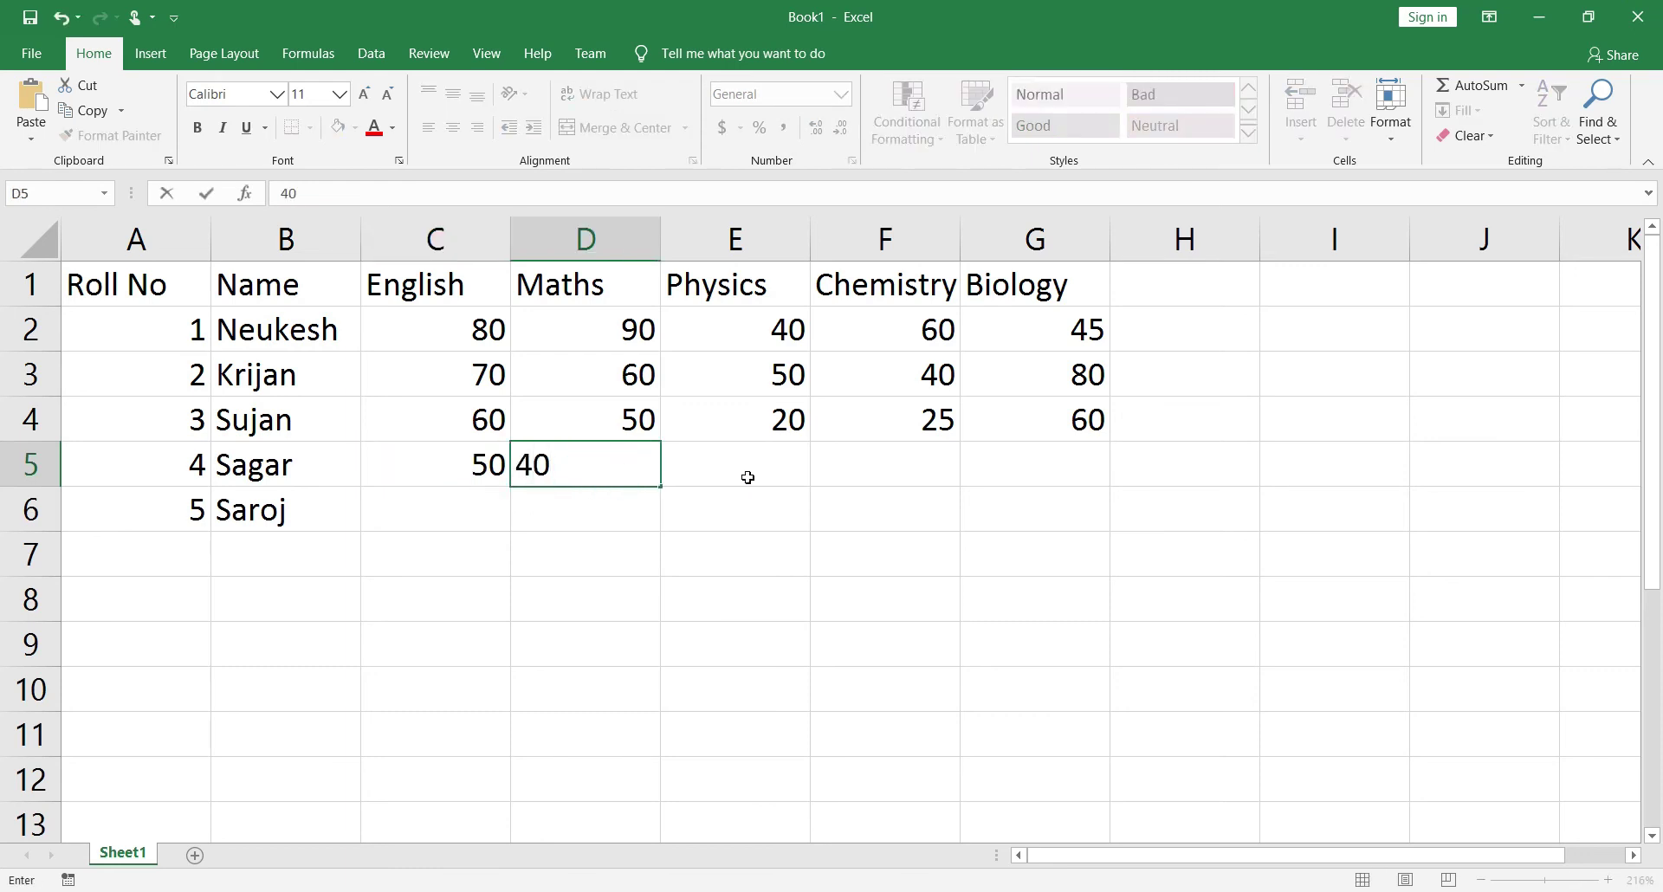
pyautogui.click(752, 474)
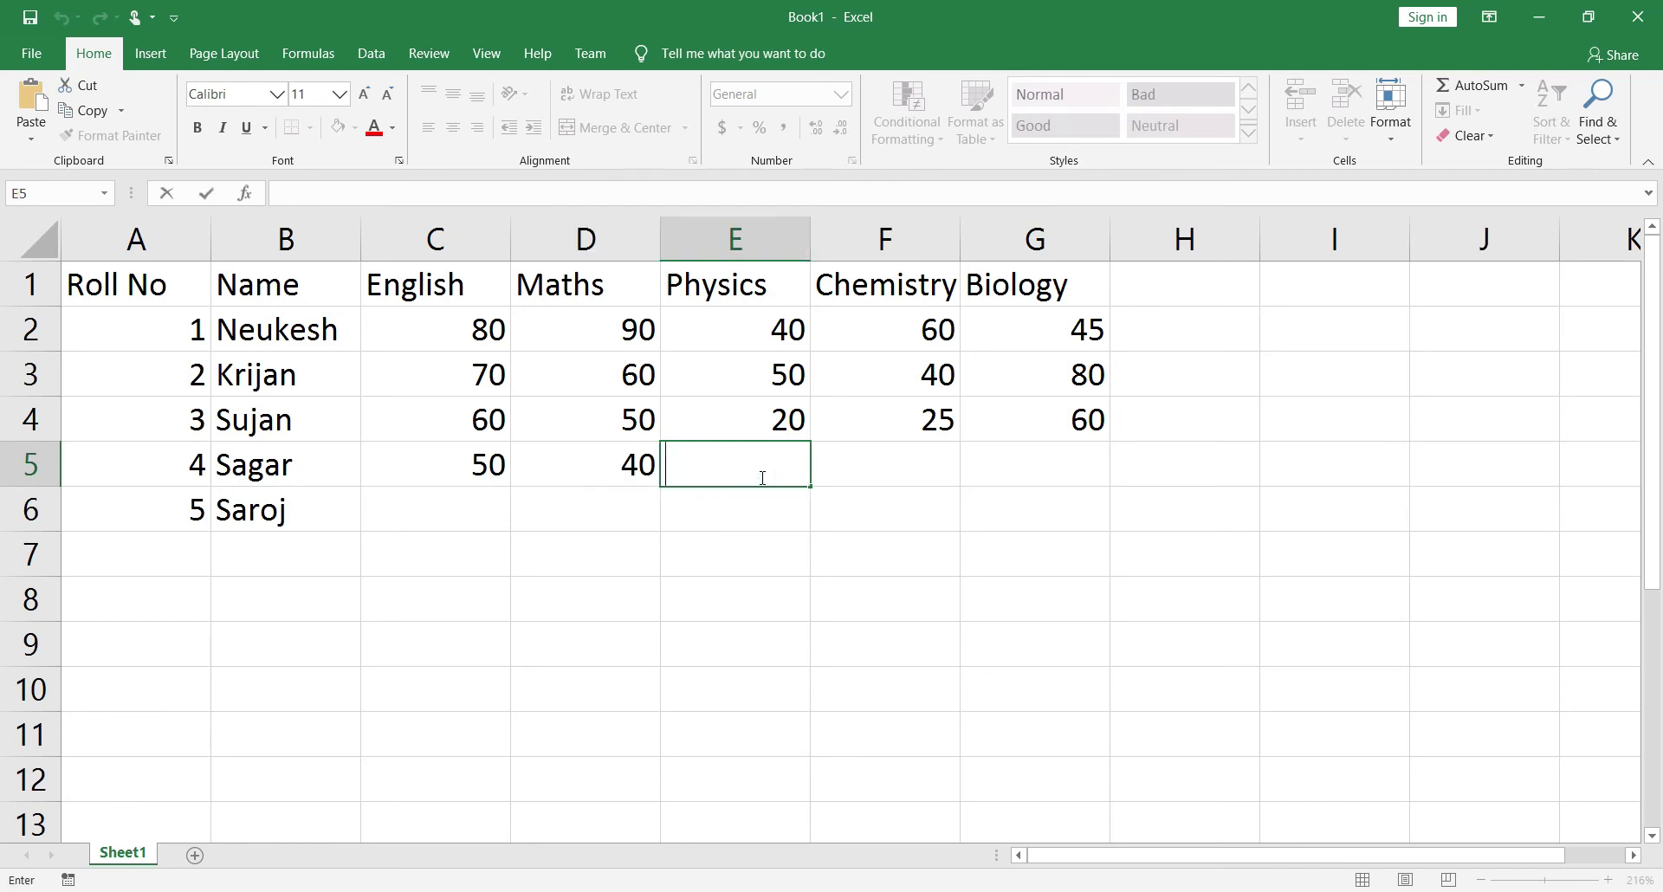
pyautogui.write('80')
pyautogui.click(883, 467)
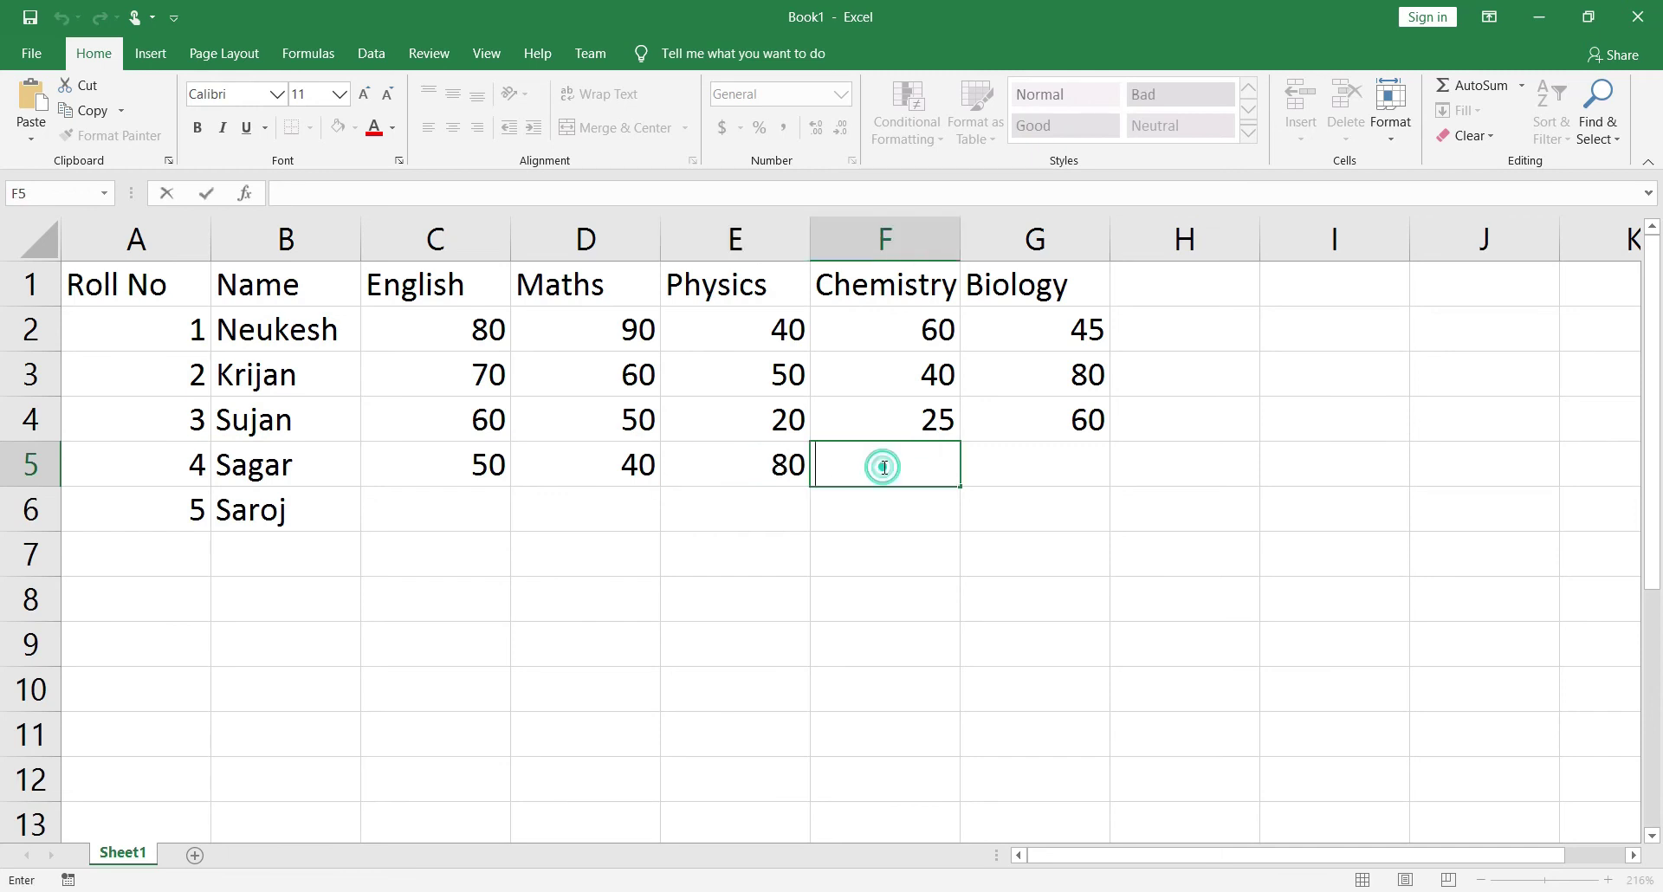
pyautogui.write('10')
pyautogui.click(1031, 475)
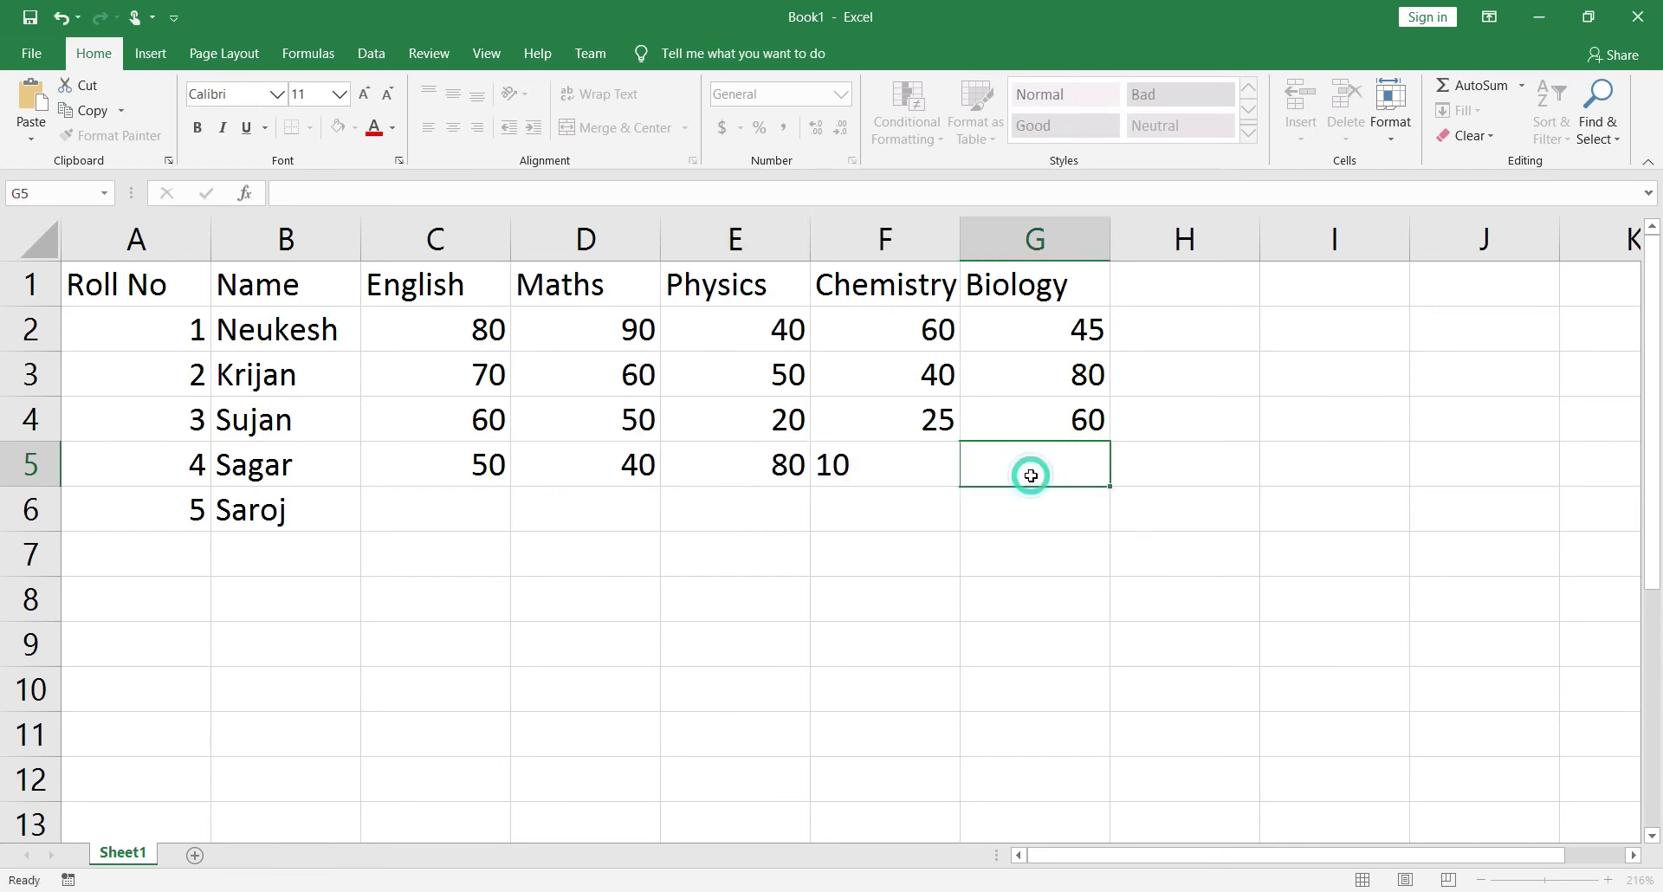
pyautogui.write('30')
# Enter roll 5's marks 90, 80, 70, 60 and 50 in C6:G6
pyautogui.doubleClick(479, 509)
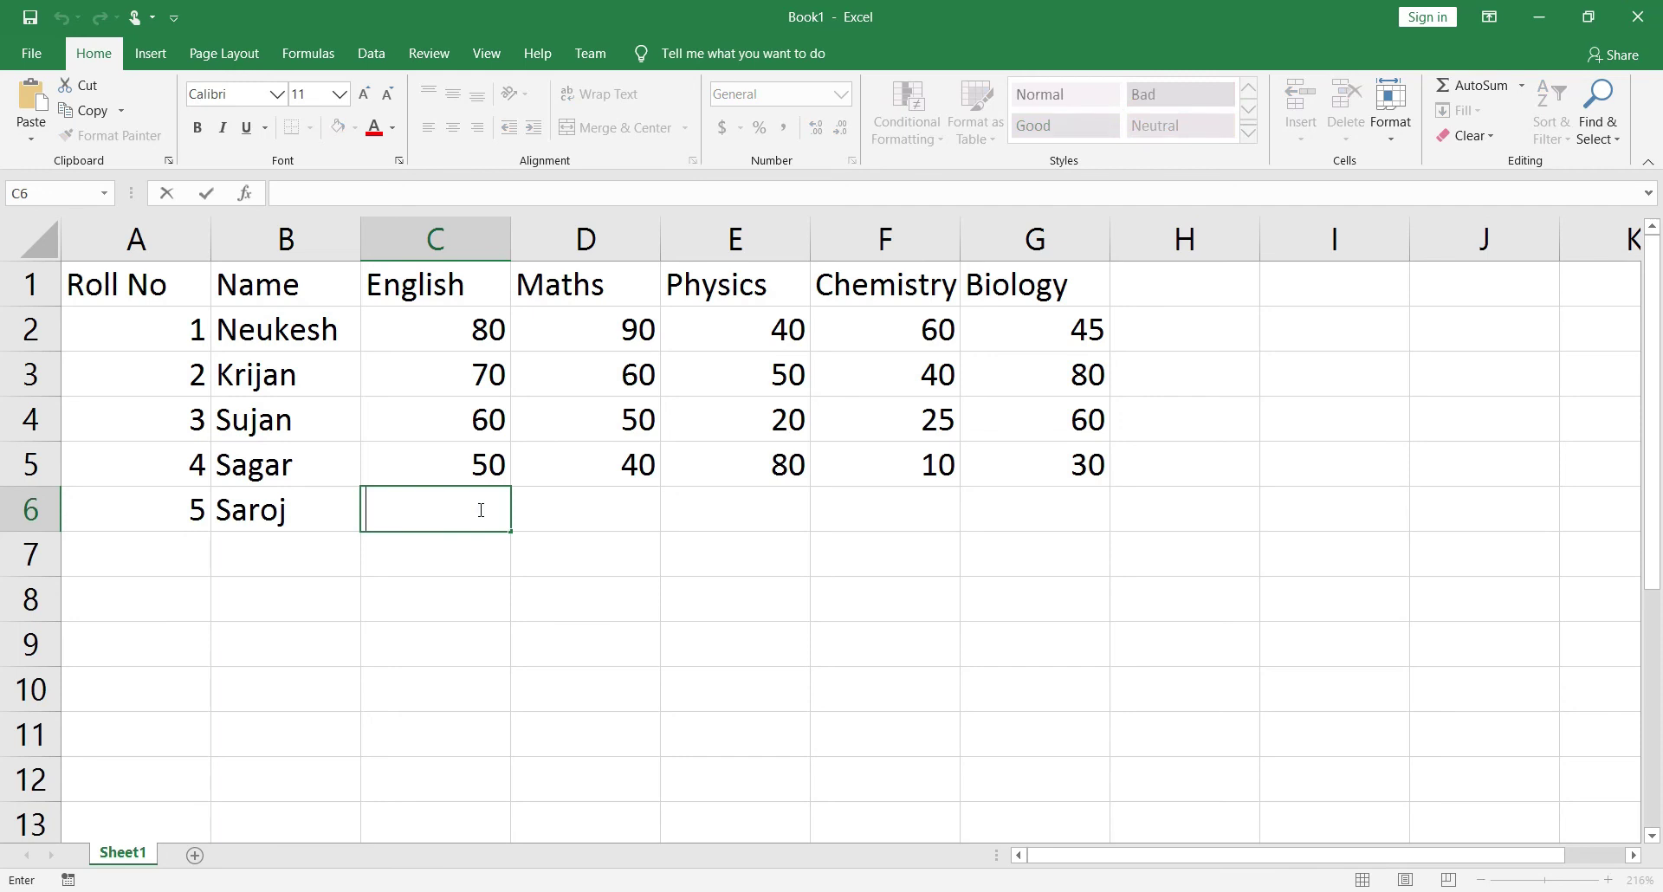
pyautogui.write('90')
pyautogui.click(610, 508)
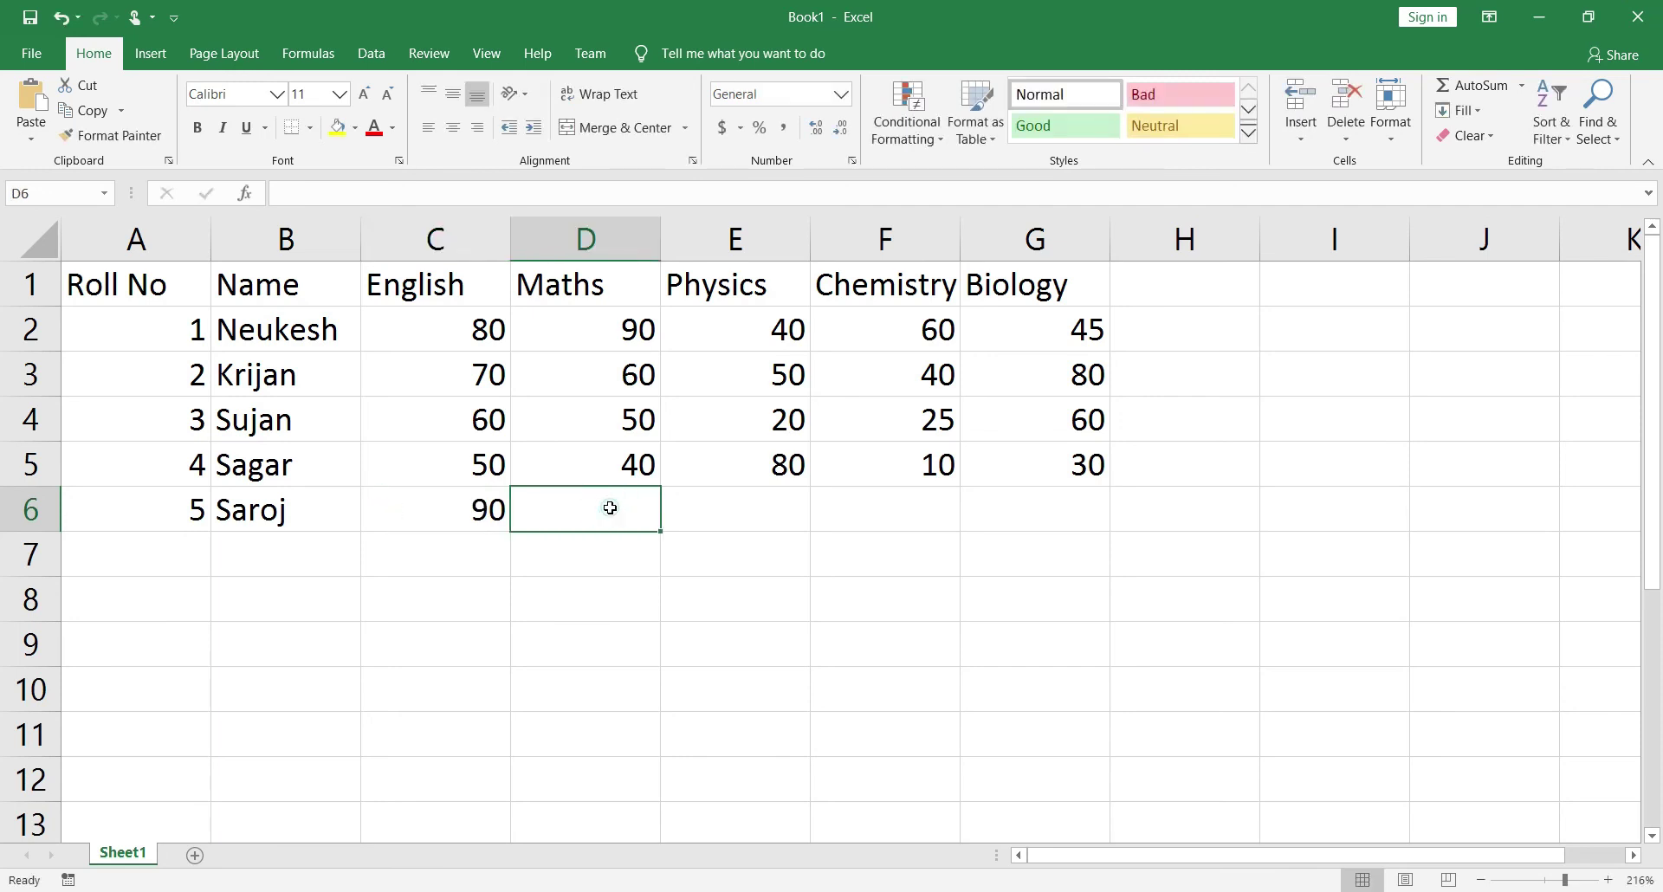
pyautogui.doubleClick(610, 508)
pyautogui.write('80')
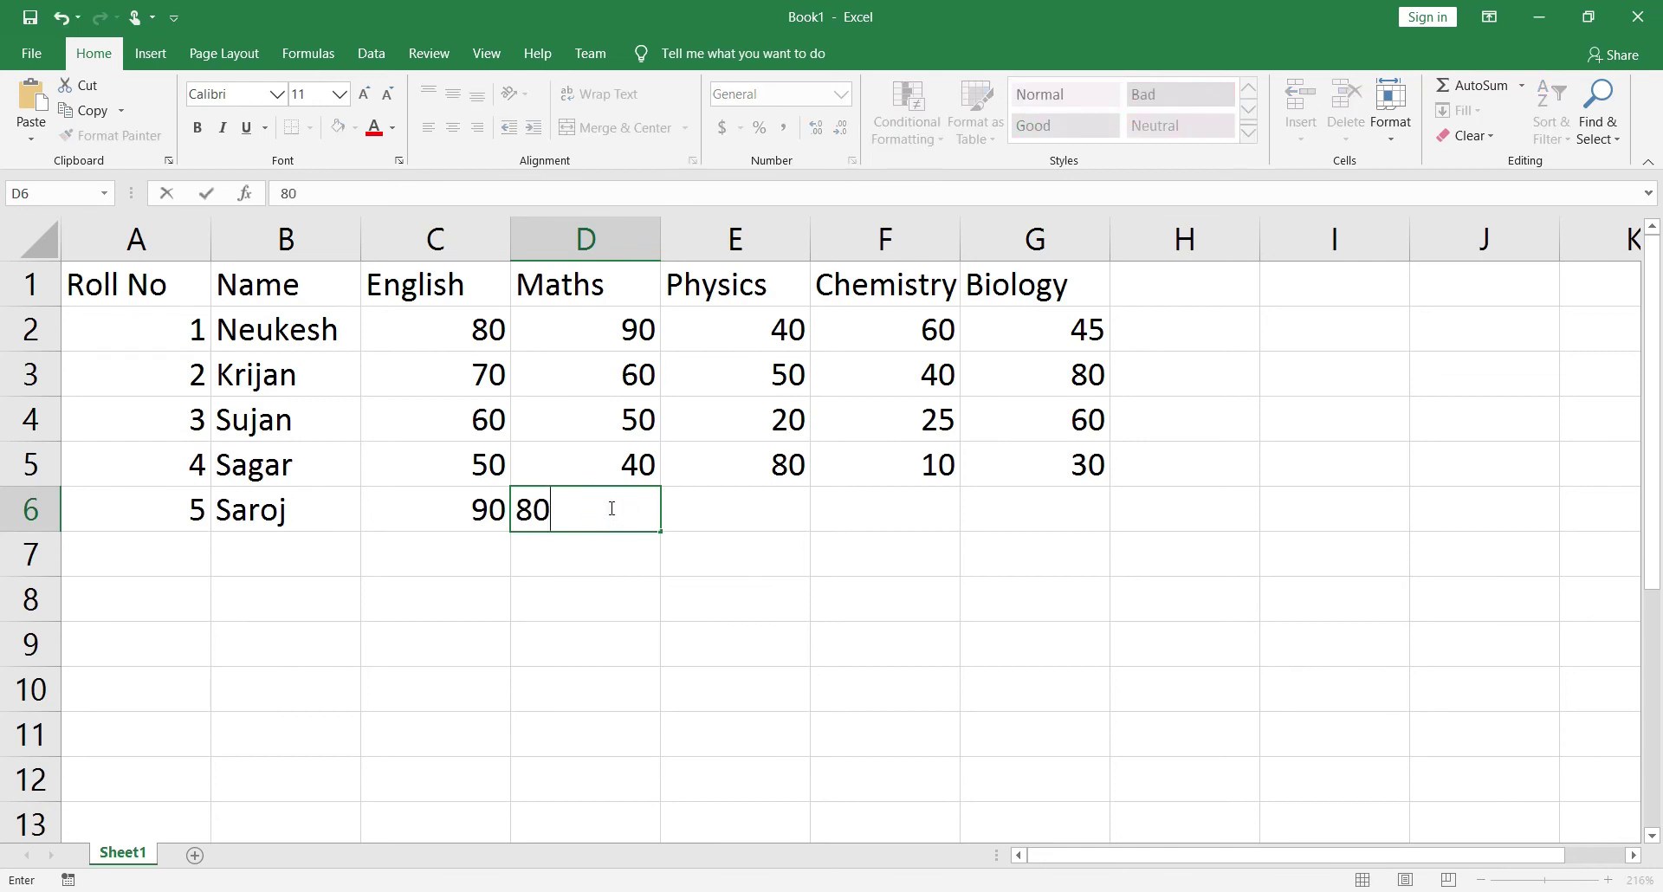
pyautogui.click(735, 489)
pyautogui.hotkey('ctrl', 'Up')
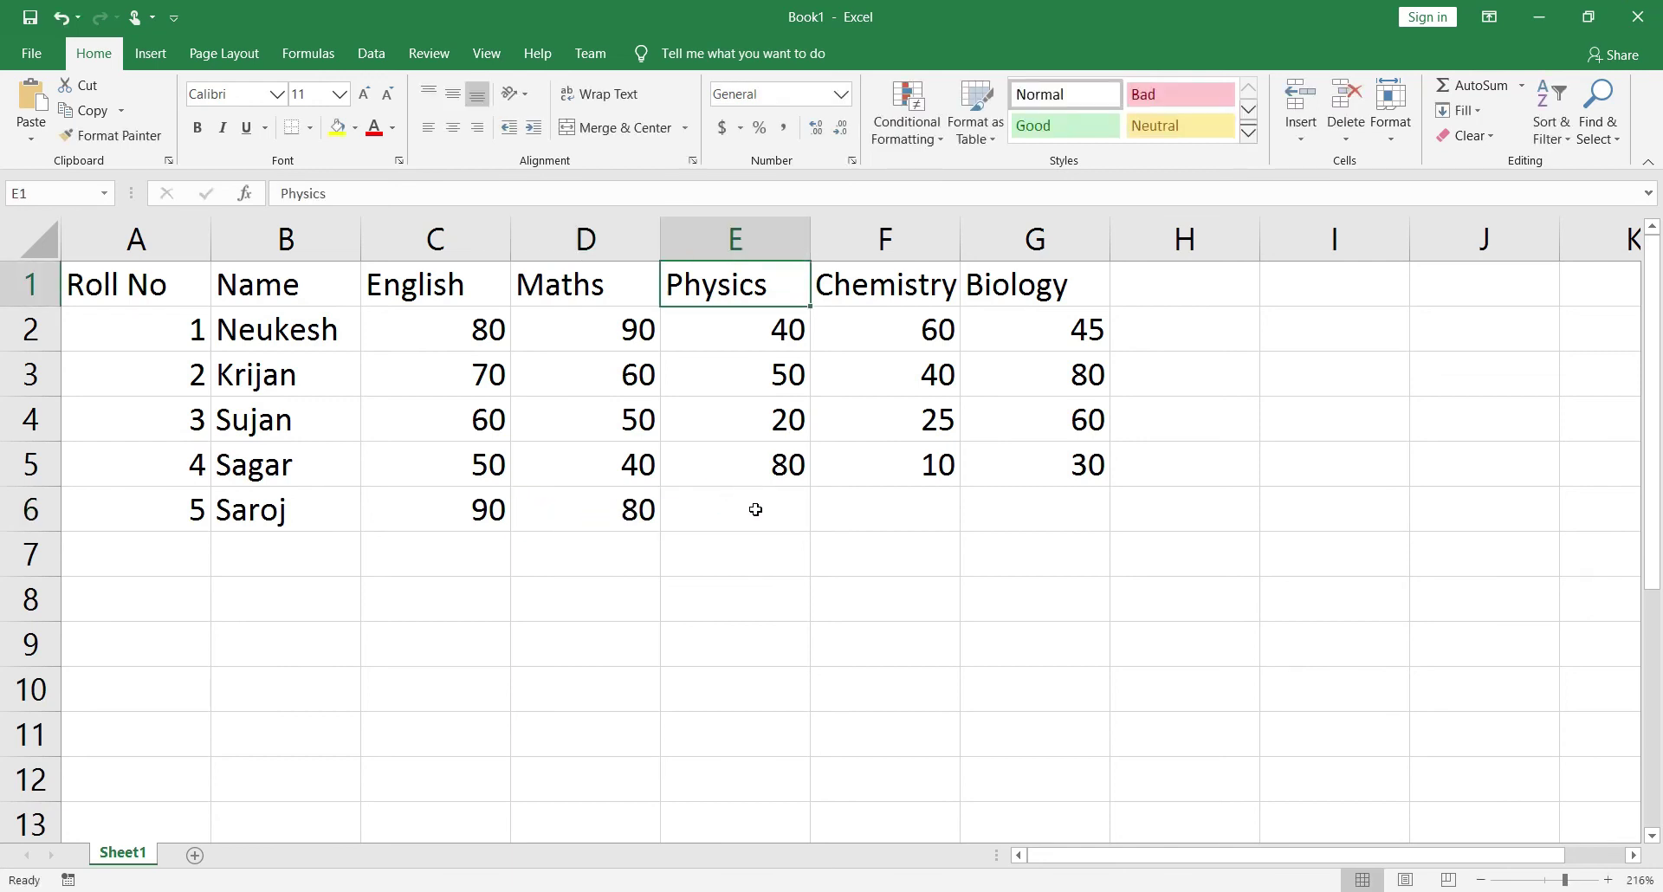
pyautogui.click(759, 512)
pyautogui.write('70')
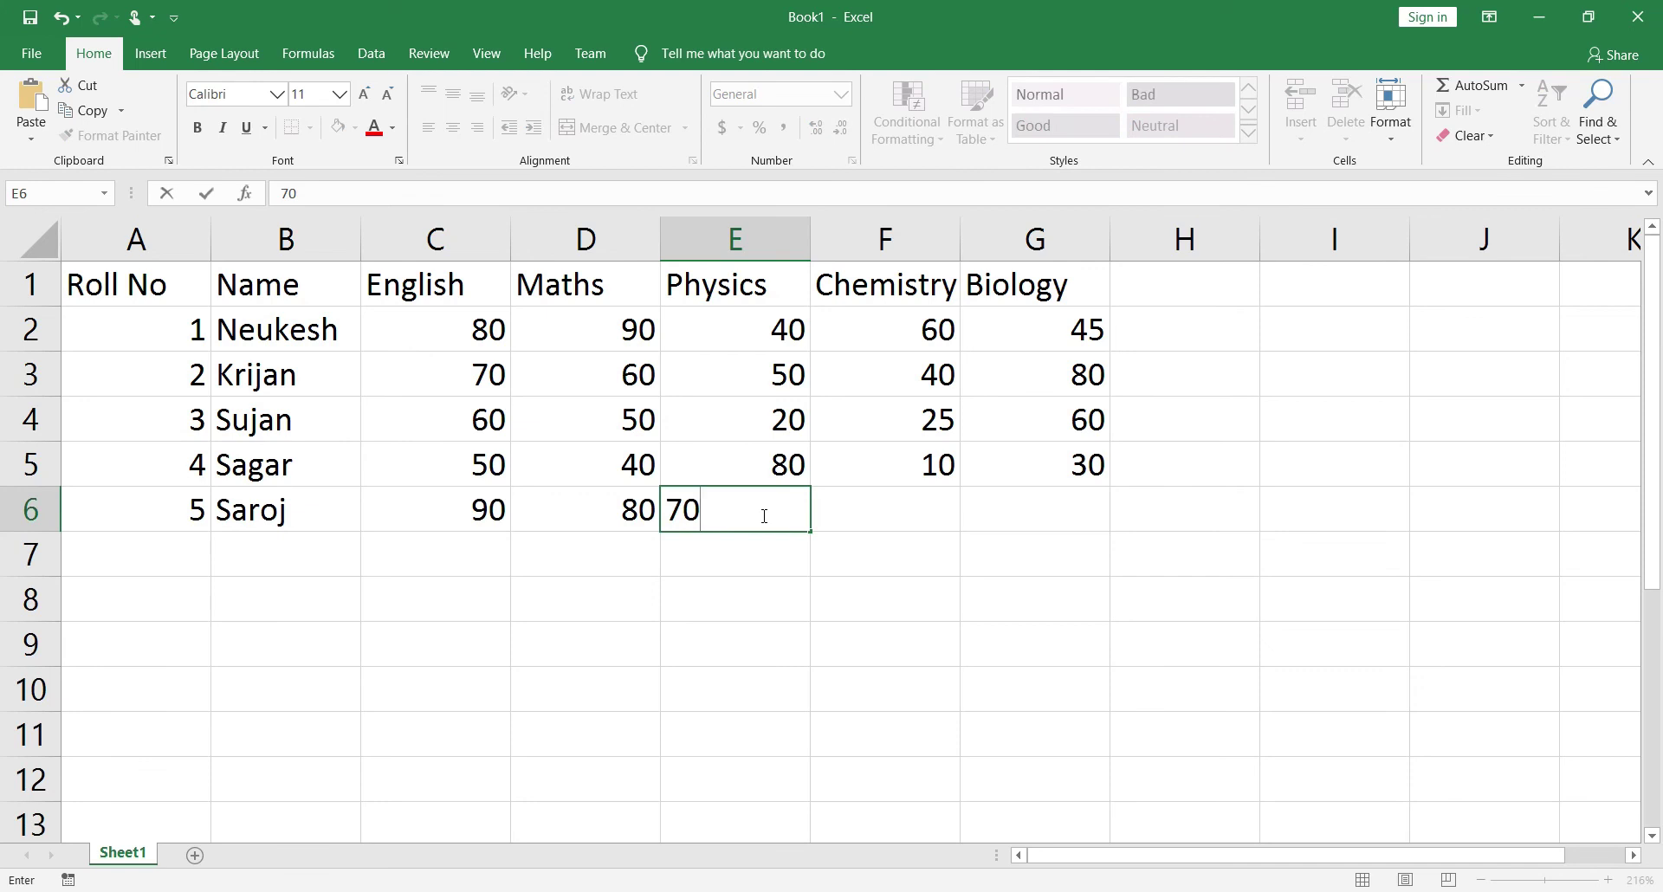
pyautogui.click(887, 494)
pyautogui.write('60')
pyautogui.click(1074, 515)
pyautogui.doubleClick(1074, 515)
pyautogui.write('40')
pyautogui.press('BackSpace')
pyautogui.press('BackSpace')
pyautogui.write('50')
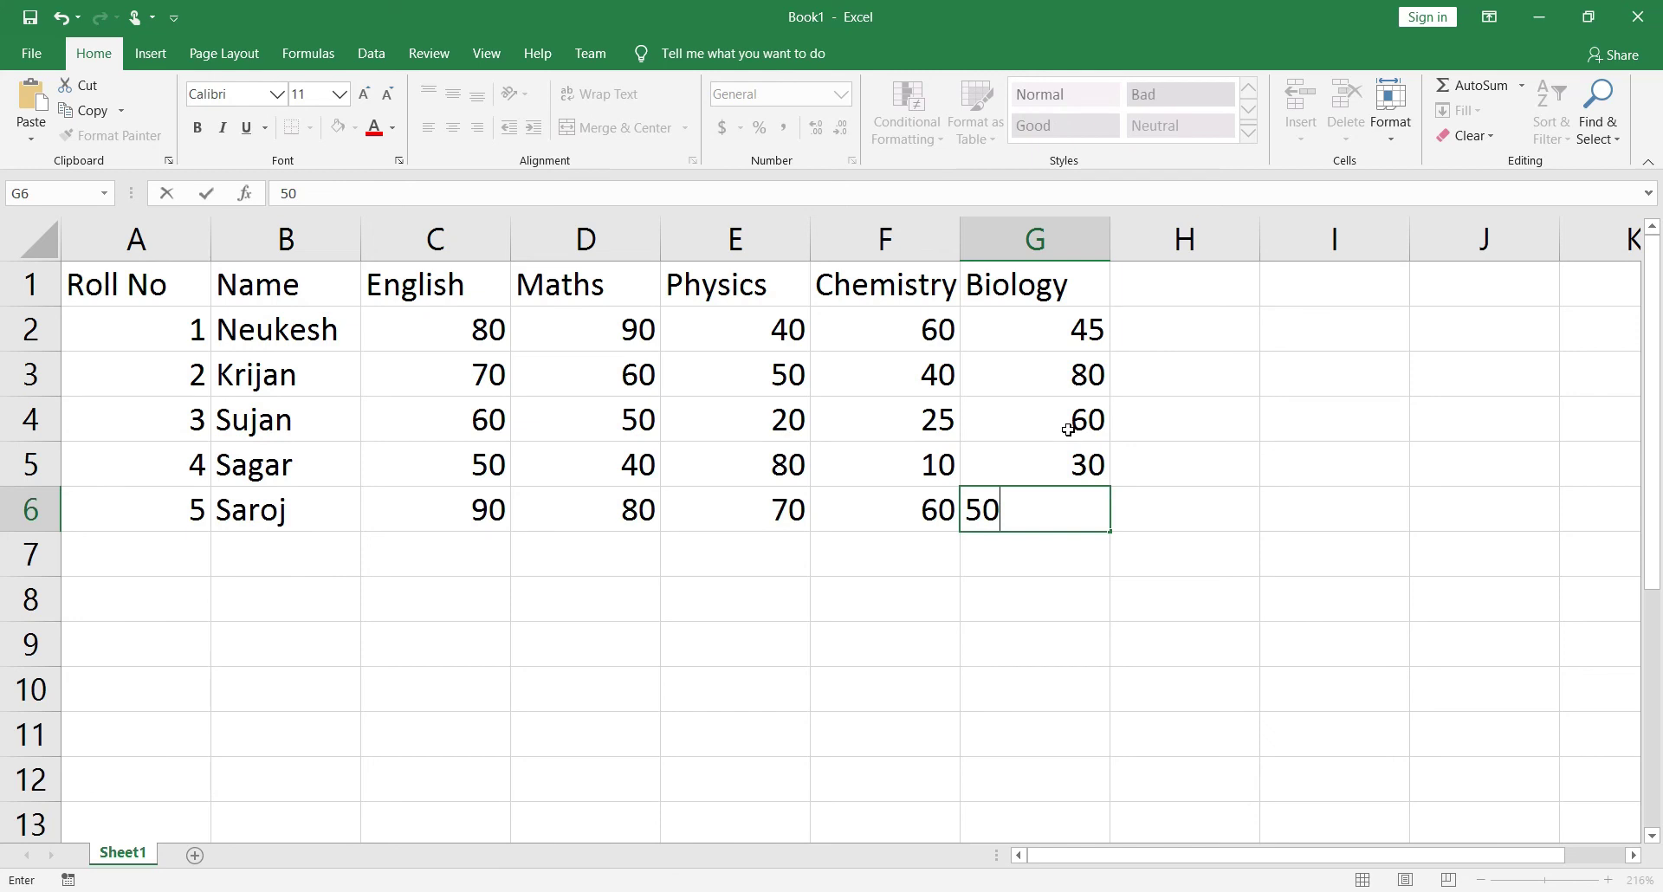
pyautogui.click(1134, 288)
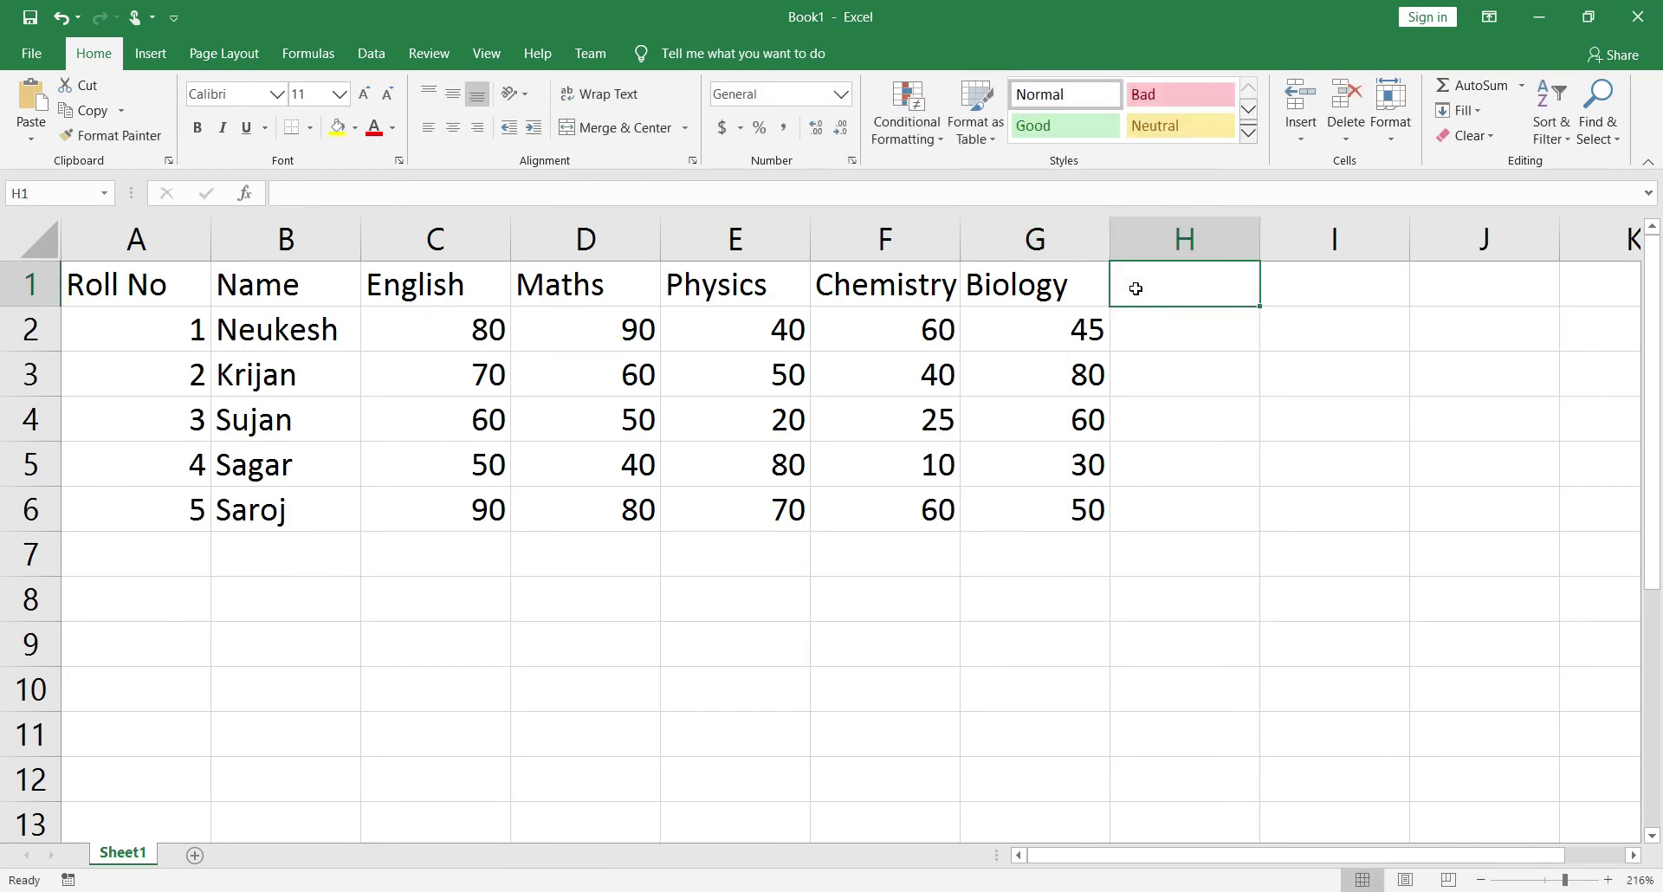
# Type the heading Total in cell H1
pyautogui.click(1096, 510)
pyautogui.doubleClick(1162, 294)
pyautogui.write('TO')
pyautogui.press('BackSpace')
pyautogui.write('otal')
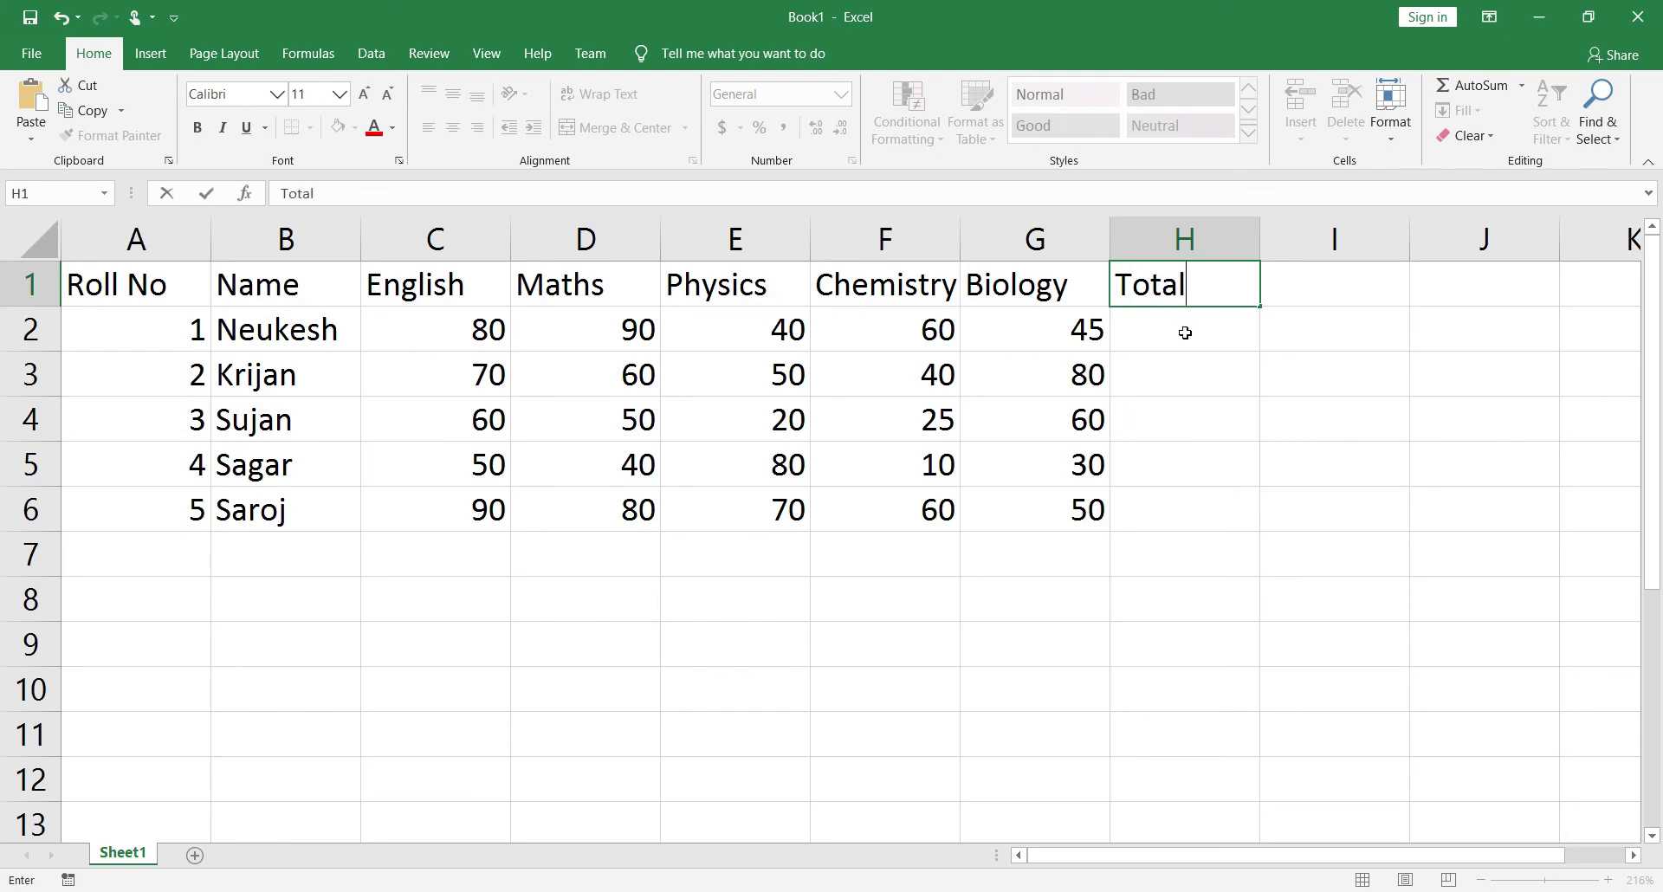
# Enter =SUM(C2:G2) in H2 to total roll 1's marks as 315
pyautogui.doubleClick(1186, 333)
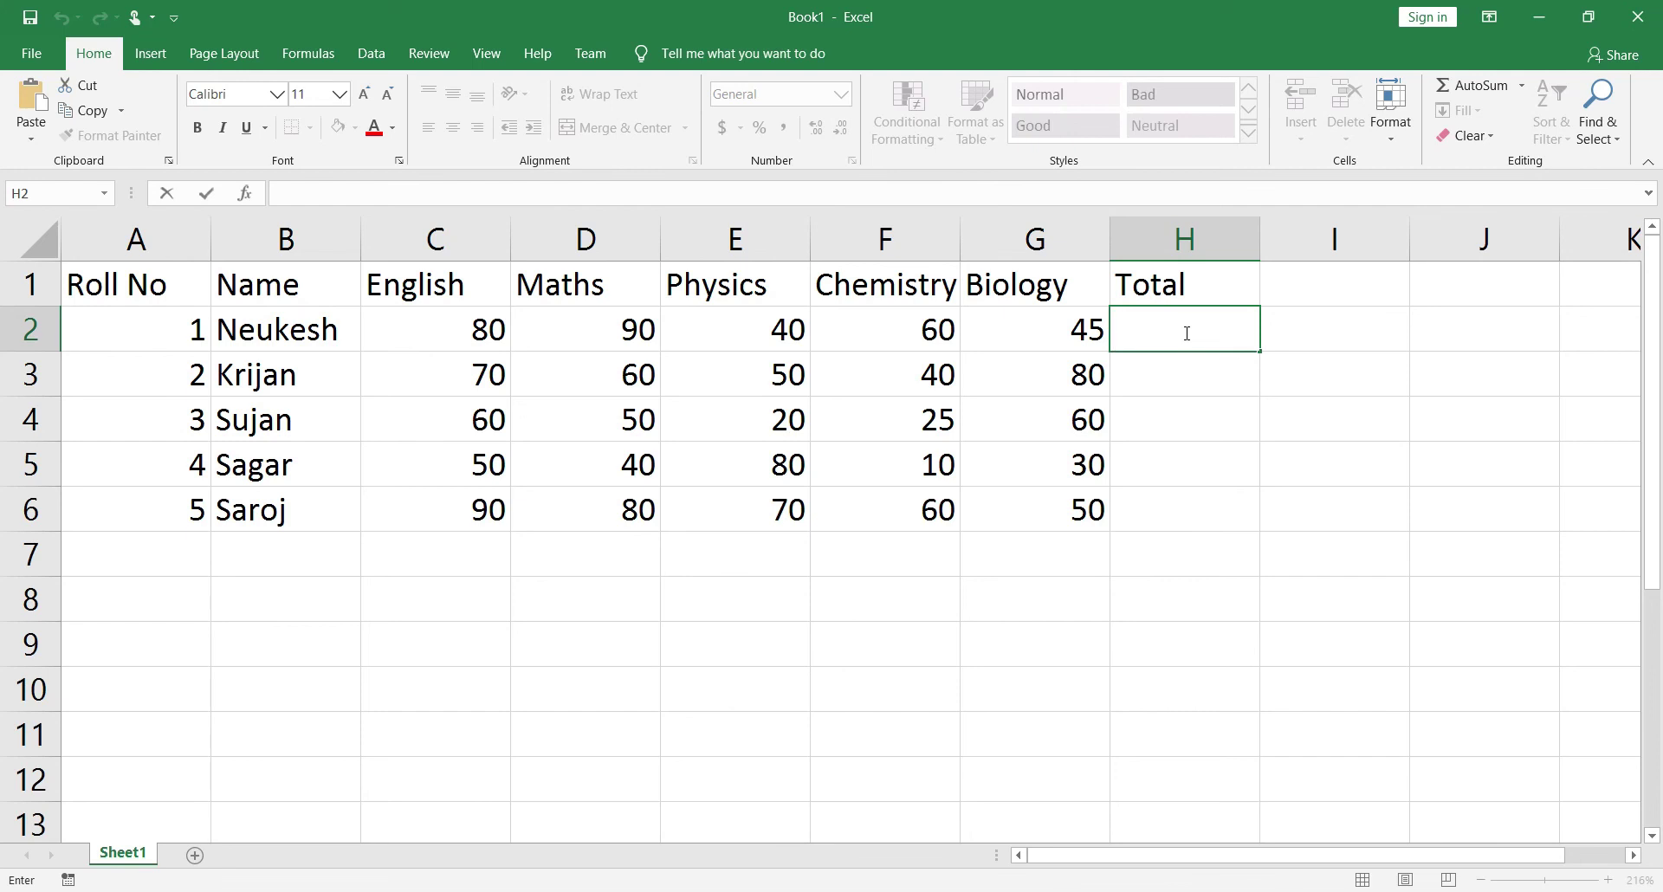
pyautogui.write('=')
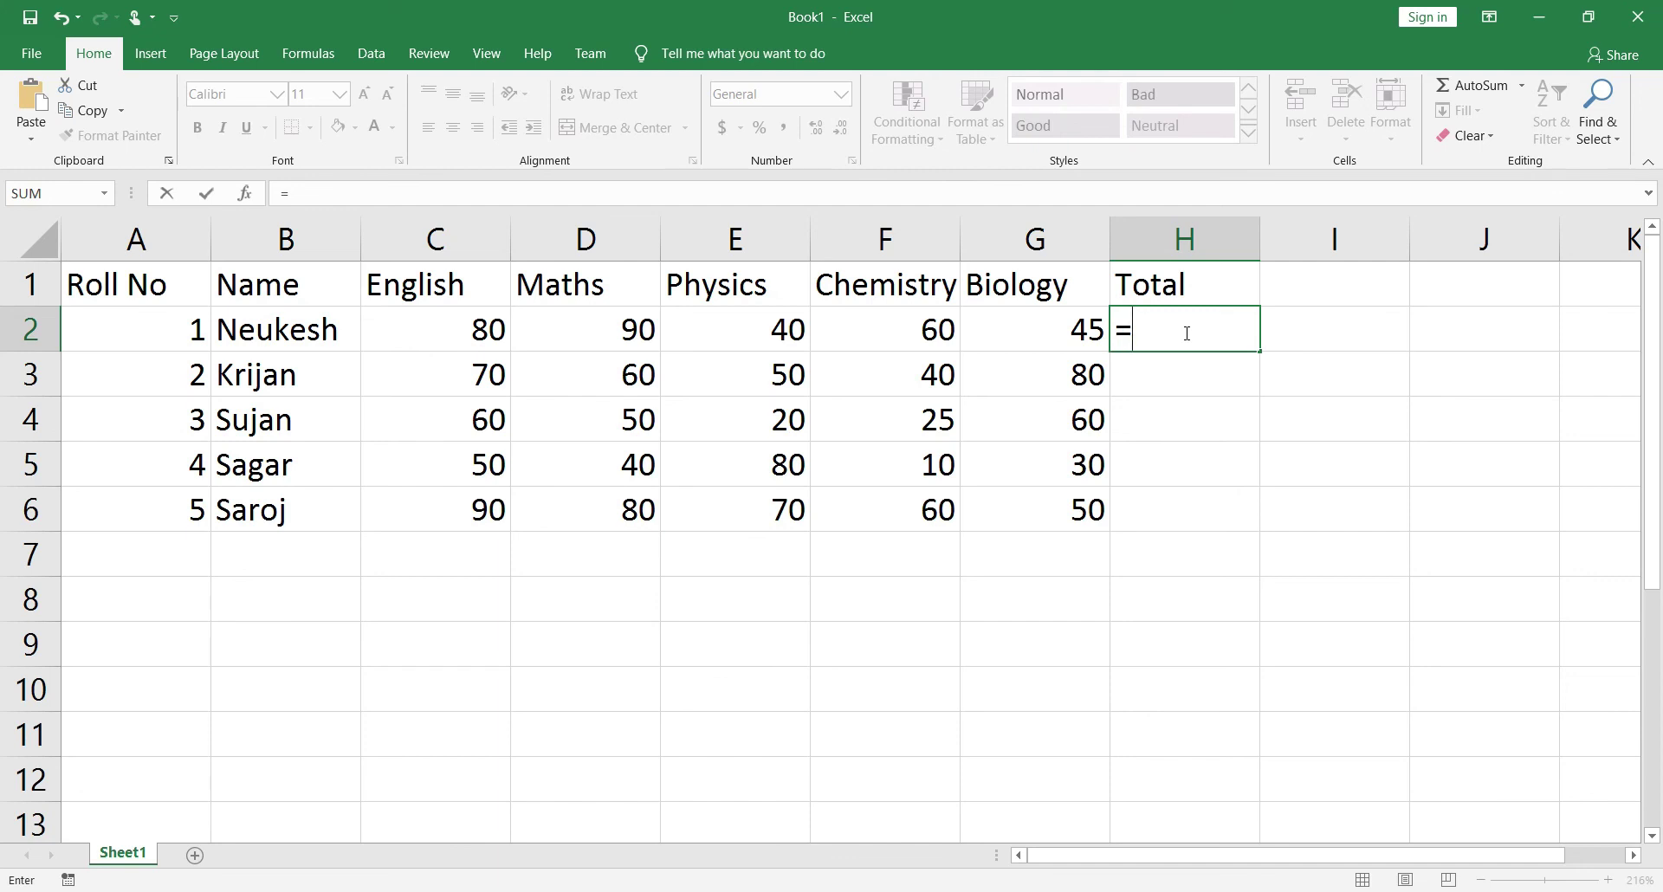
pyautogui.write('sum')
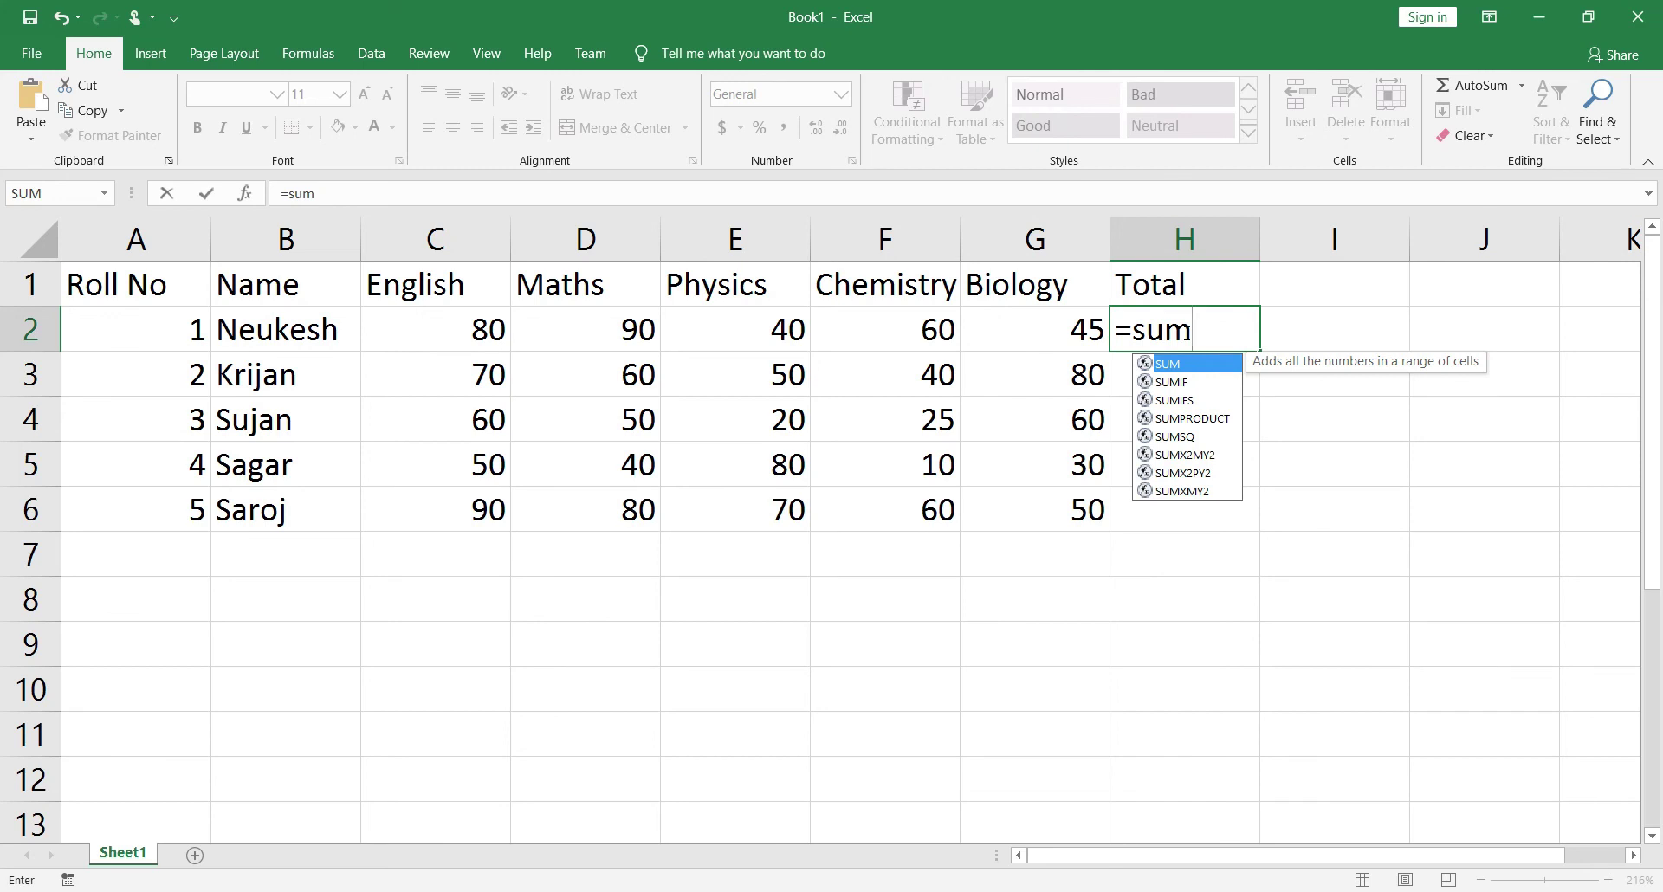
pyautogui.write('(')
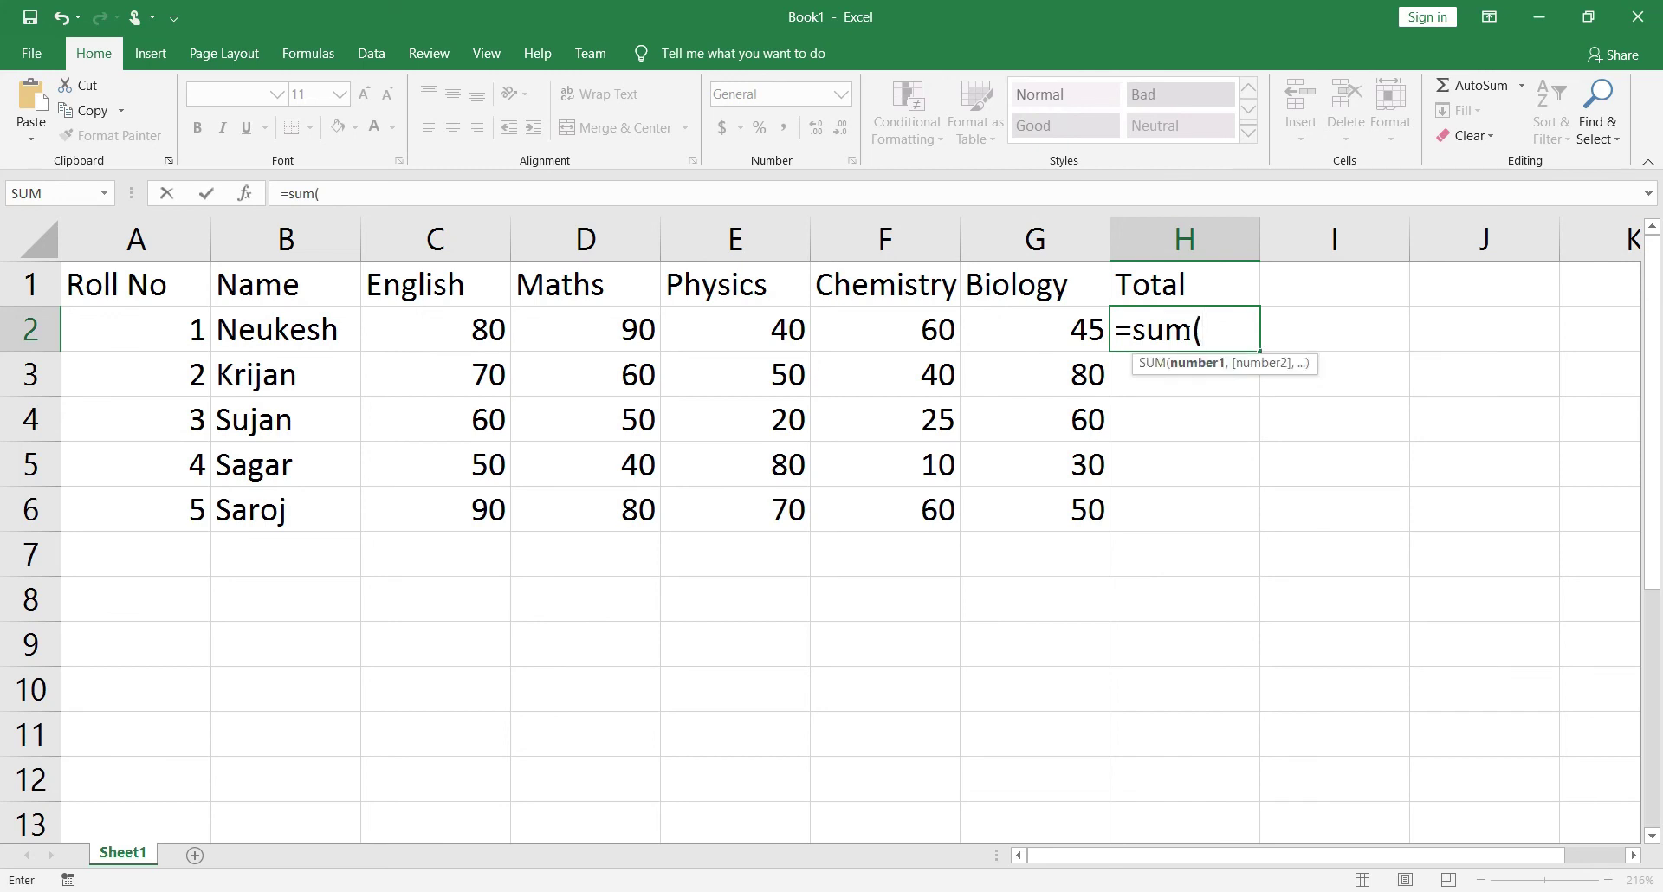
pyautogui.write('C2')
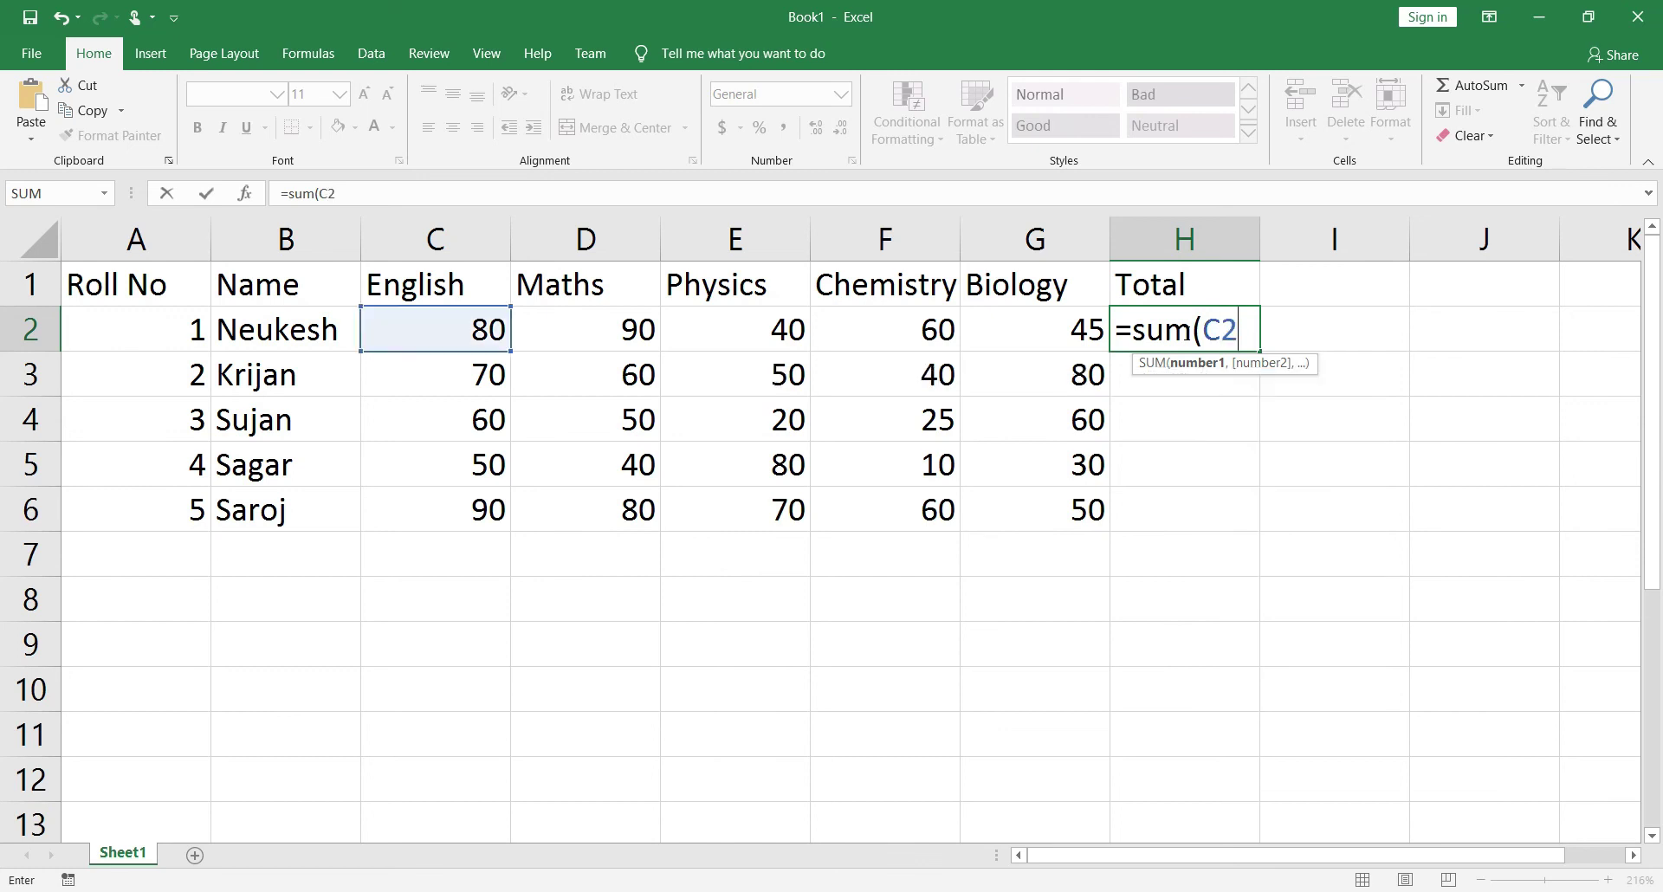
pyautogui.write(':')
pyautogui.write('G2')
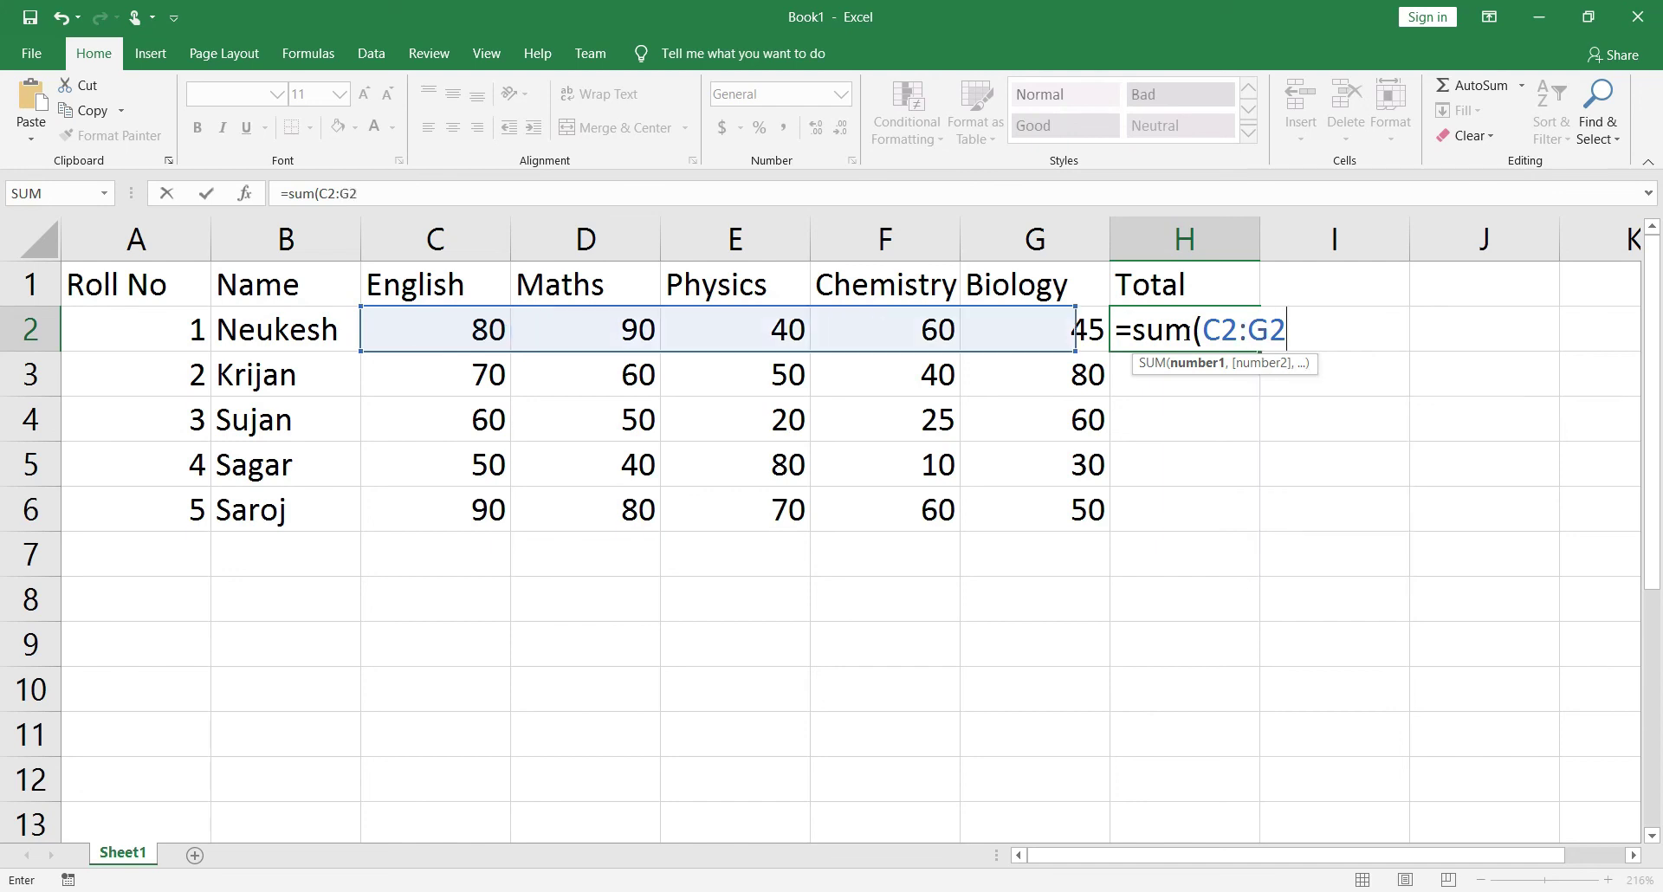
pyautogui.press('Return')
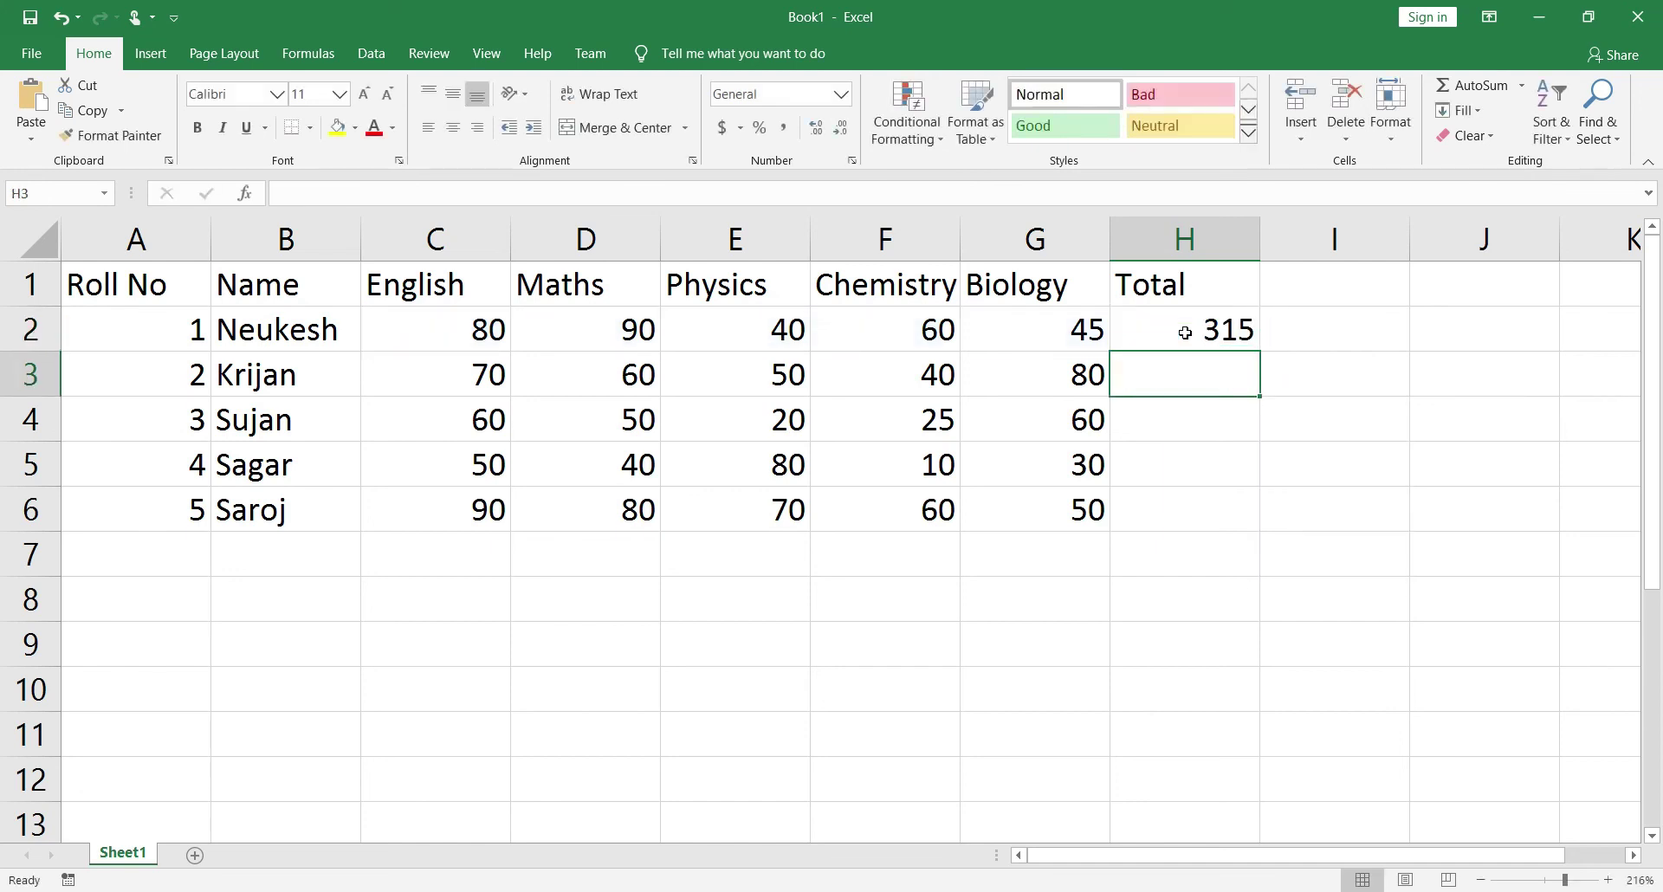
# Fill H2's SUM formula down to H6 and check the totals 300, 215, 210 and 350
pyautogui.click(1213, 329)
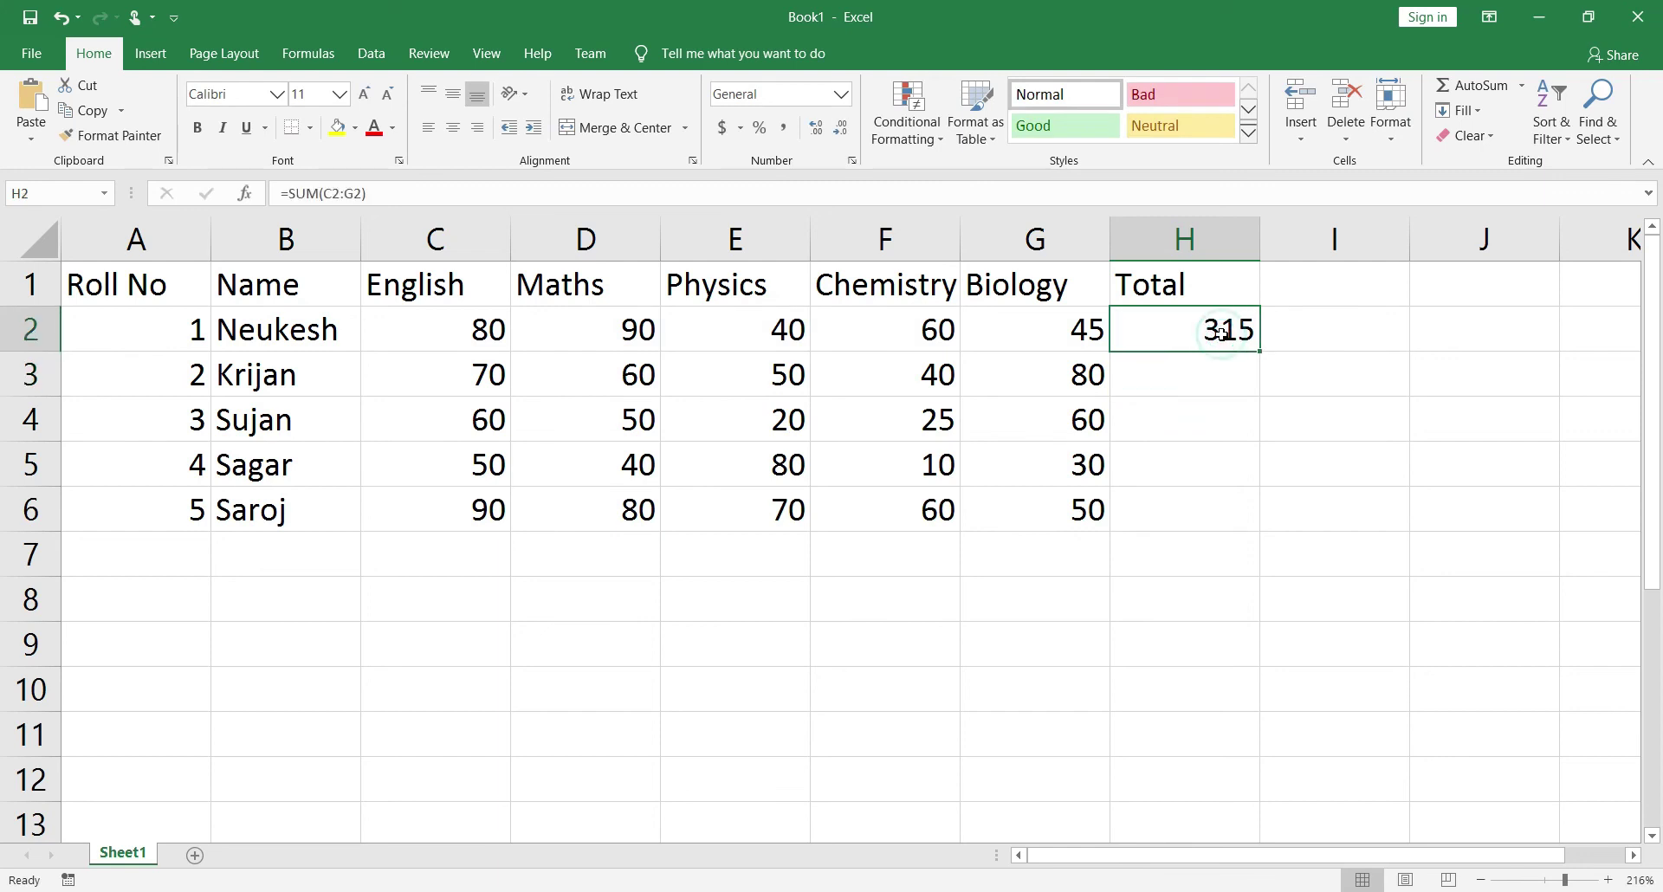
pyautogui.moveTo(1263, 350); pyautogui.dragTo(1252, 428)
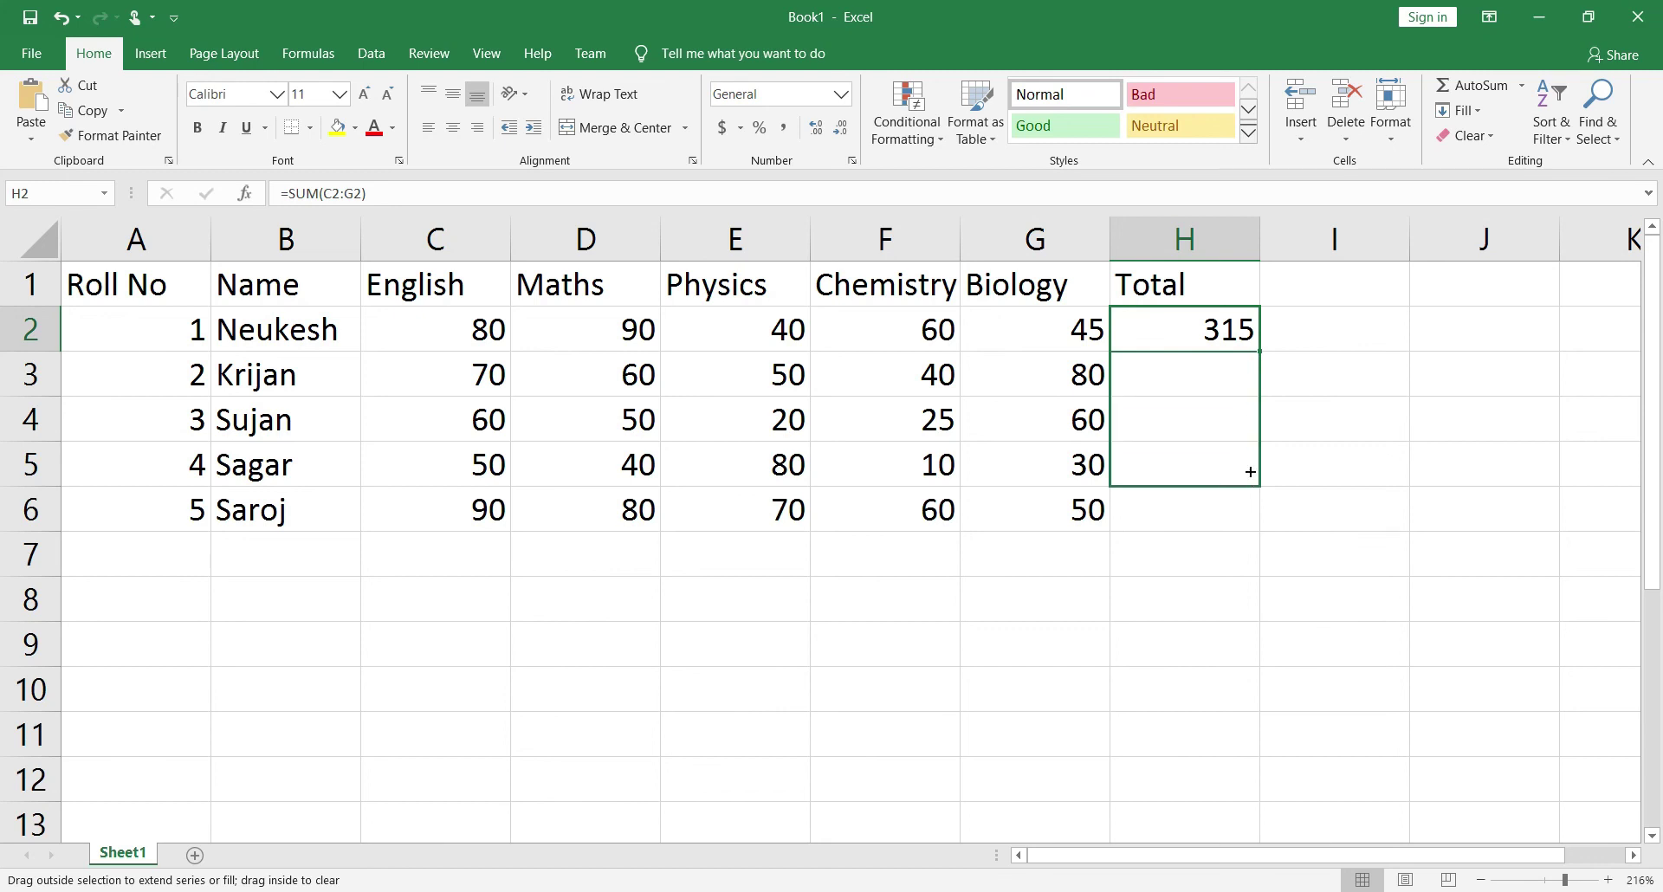
pyautogui.moveTo(1252, 427); pyautogui.dragTo(1253, 513)
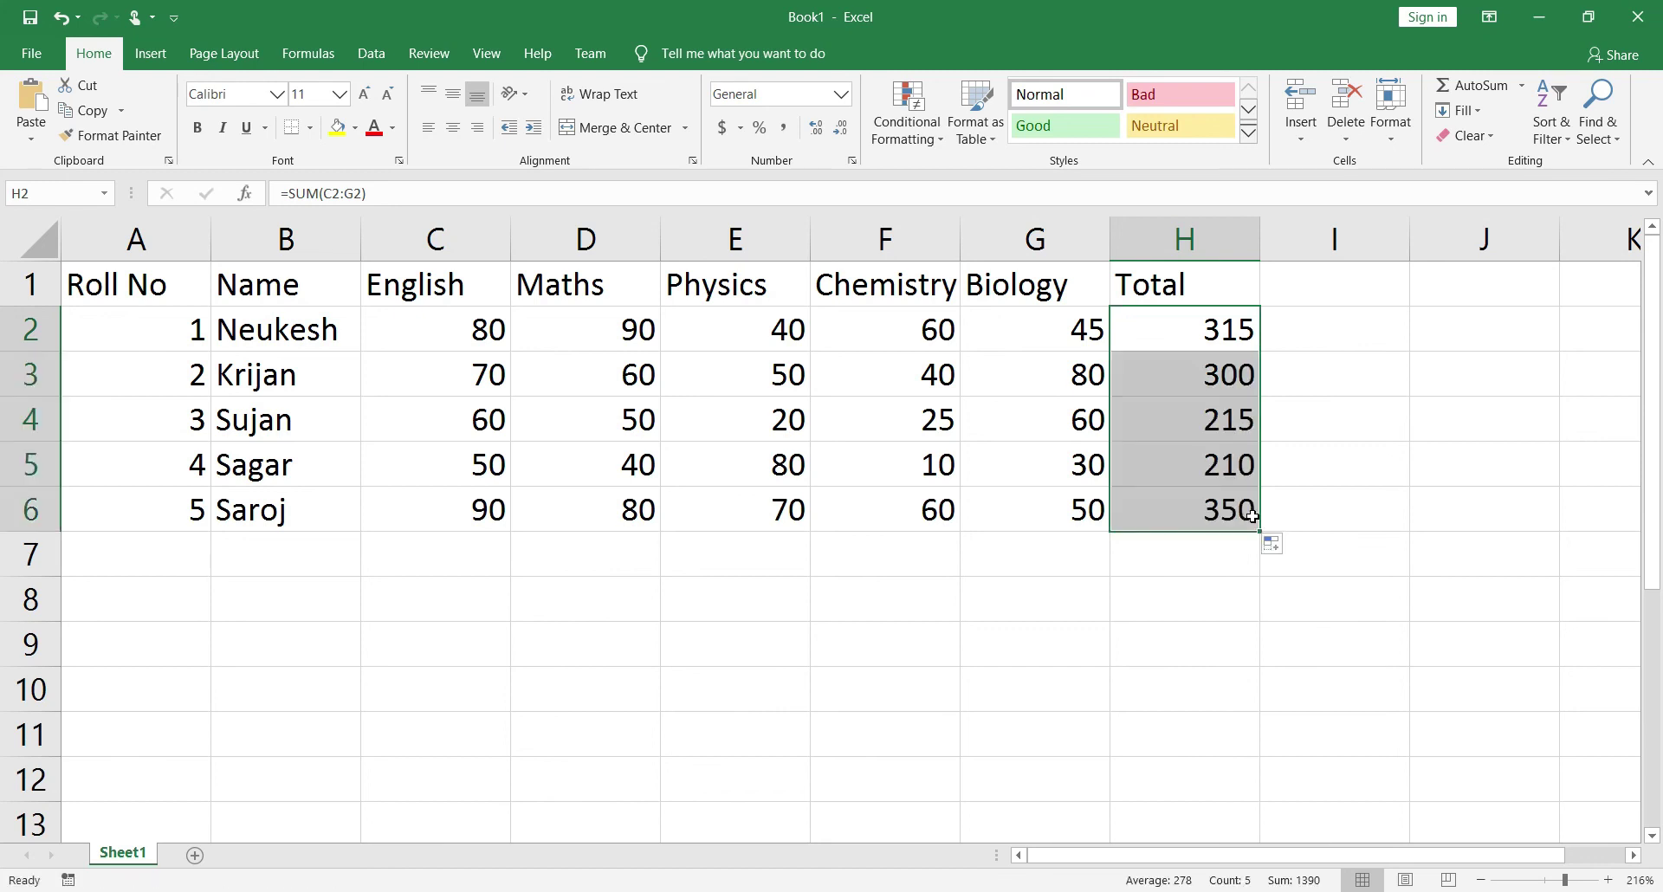
pyautogui.click(1173, 330)
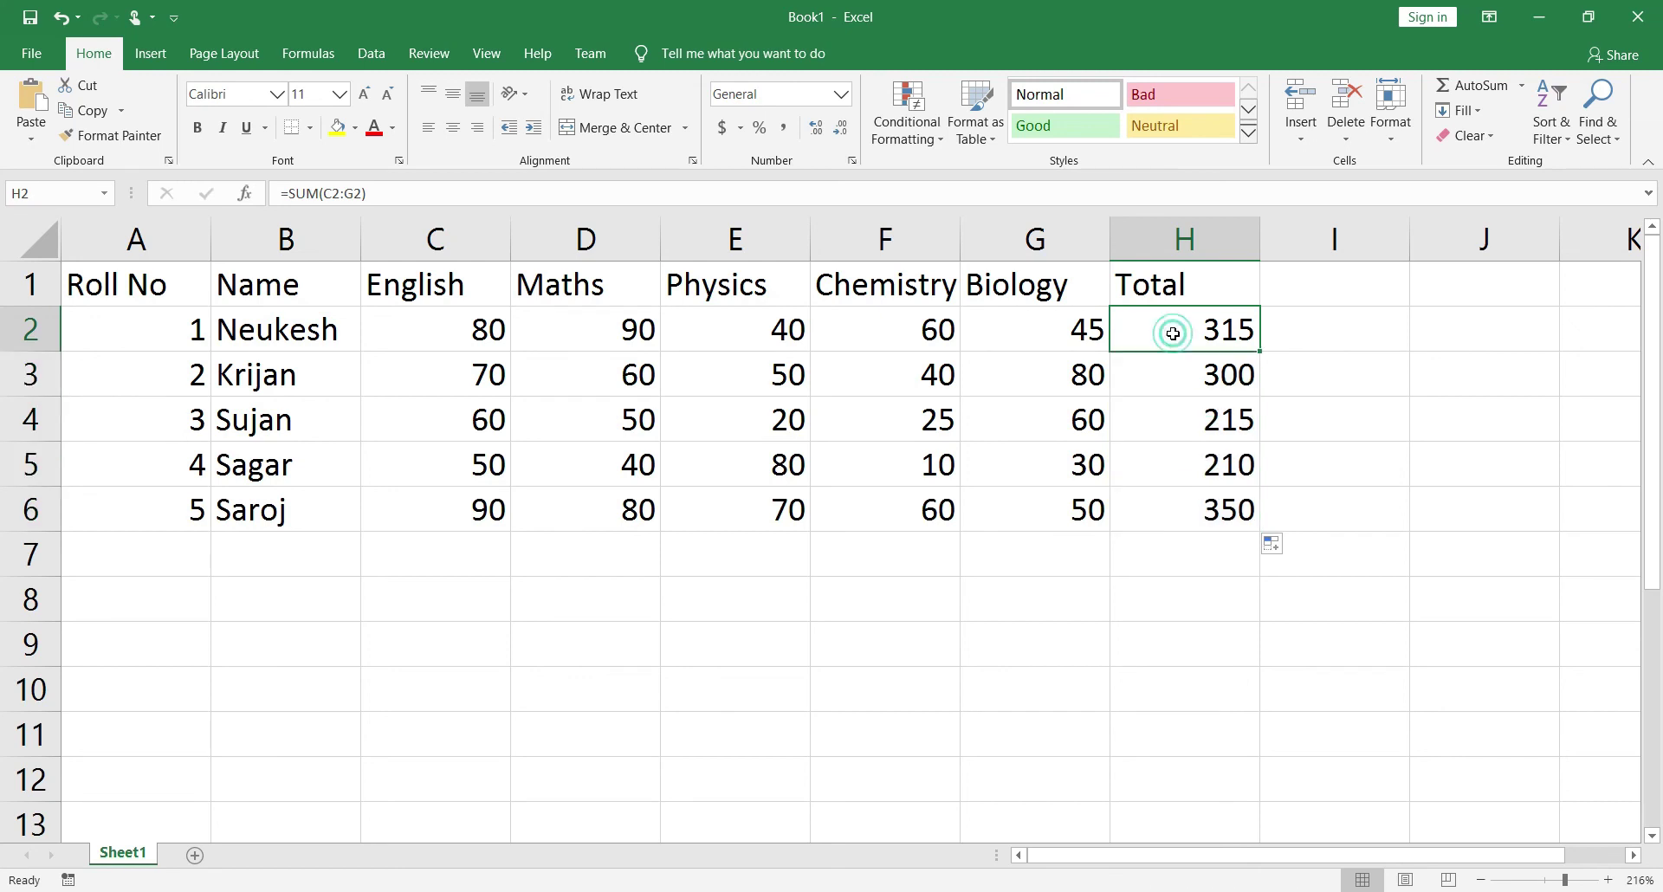
pyautogui.click(1175, 405)
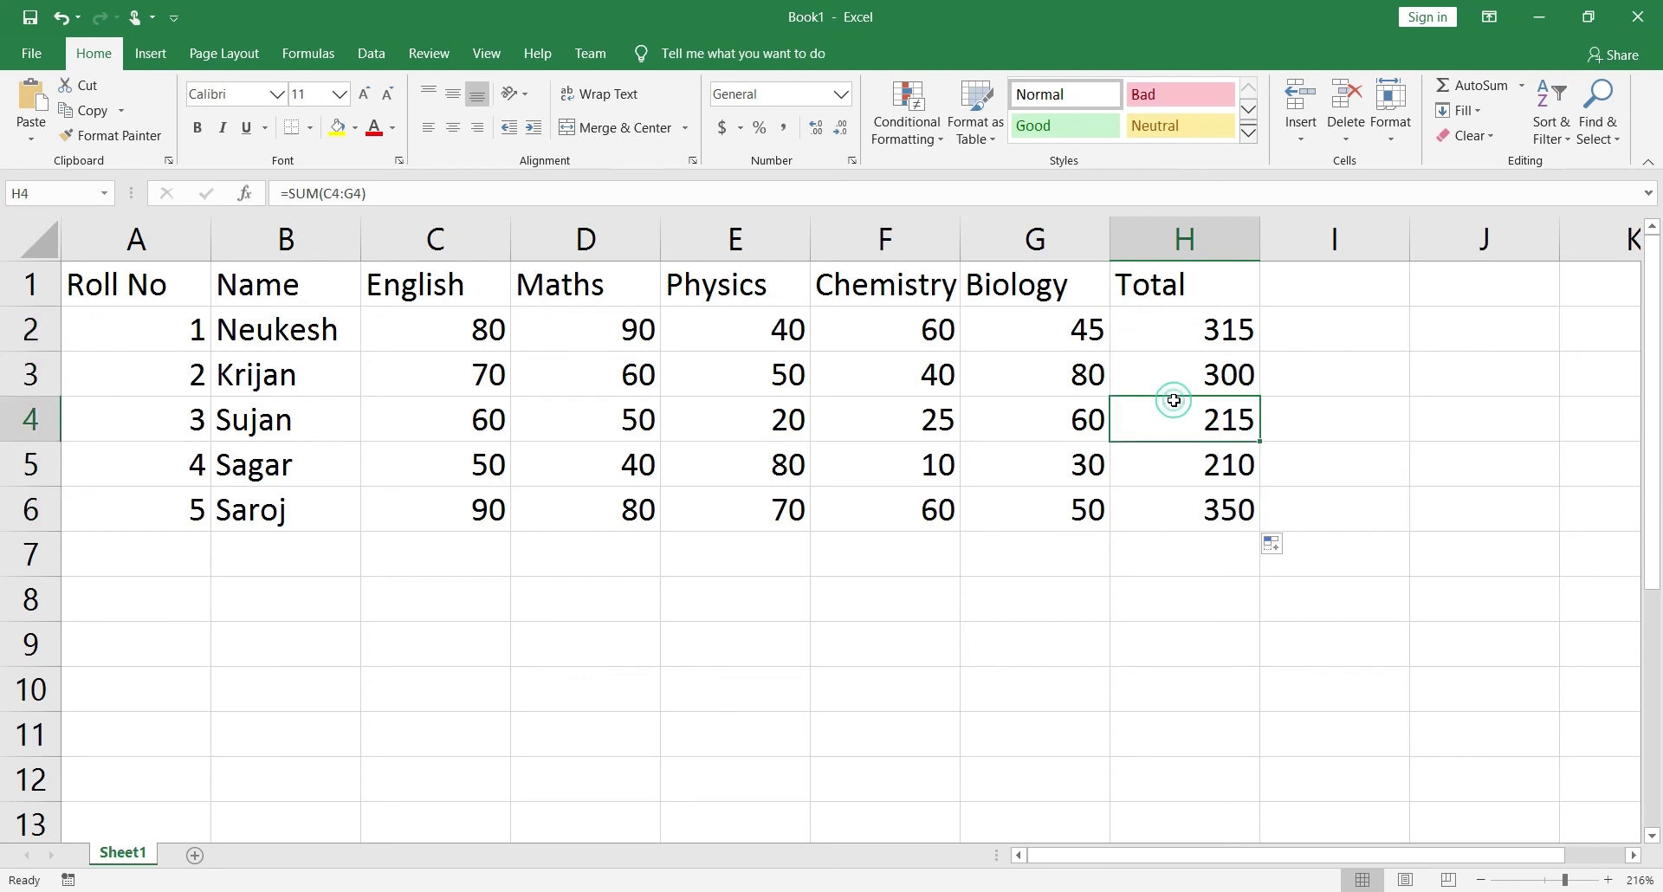
pyautogui.click(1204, 457)
pyautogui.click(1209, 522)
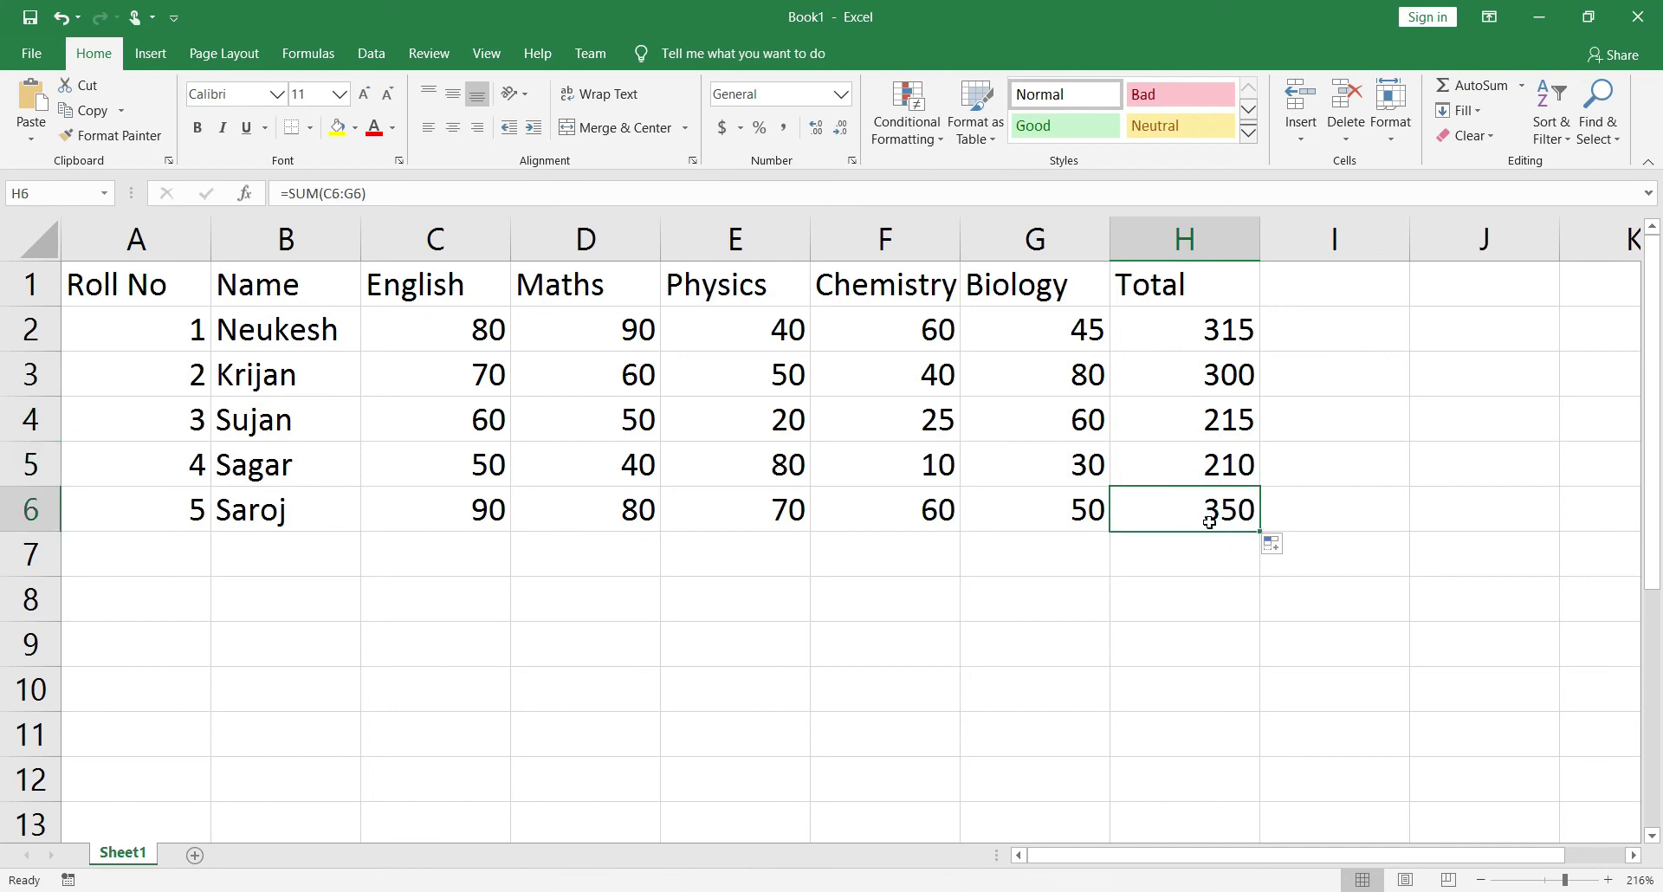